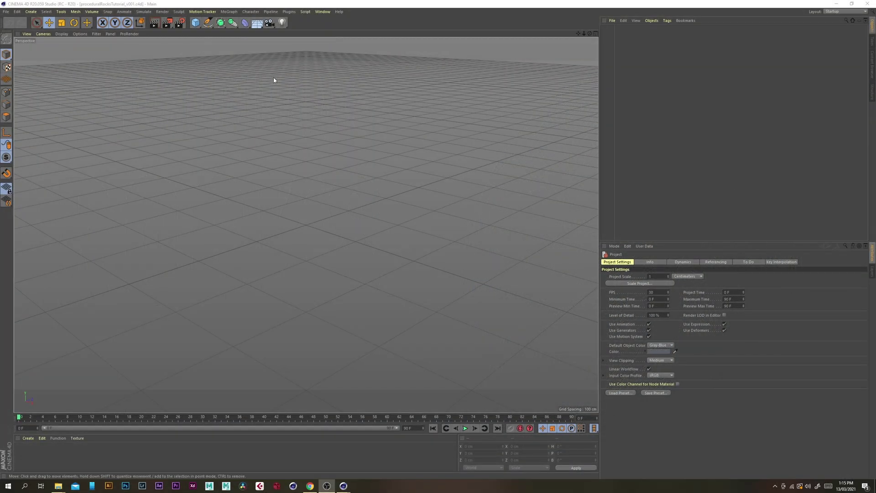
Add a Sphere and a Displacer deformer, and make the Displacer a child of the Sphere
click(196, 23)
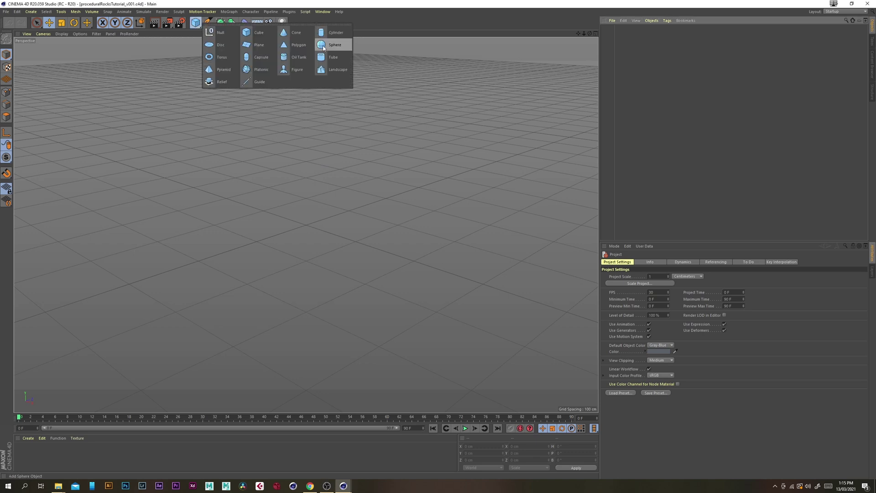
click(331, 45)
click(246, 24)
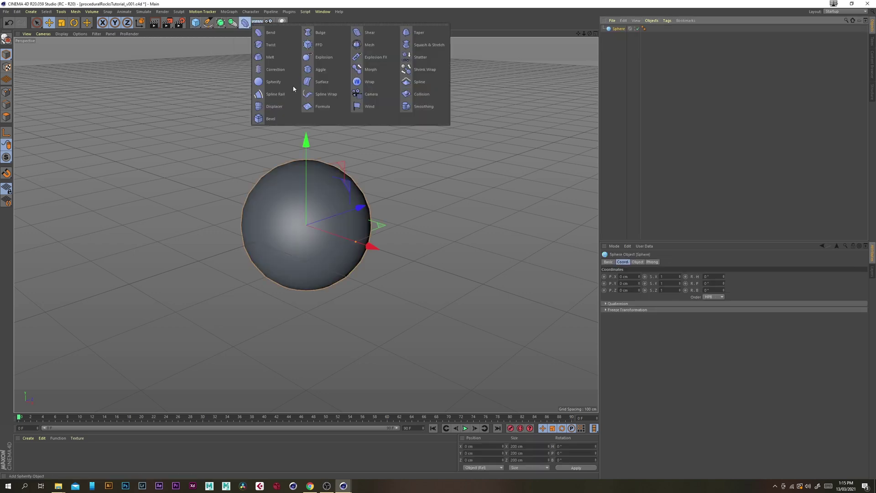
click(276, 105)
drag(620, 30, 623, 36)
Set the Sphere's radius to 25 cm and its segments to 200
click(619, 29)
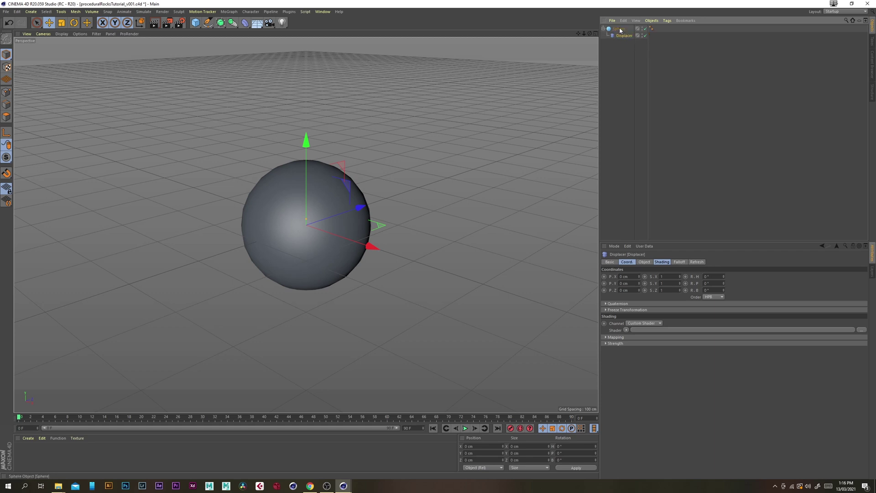
click(638, 262)
click(651, 276)
text(25)
key(Tab)
text(2)
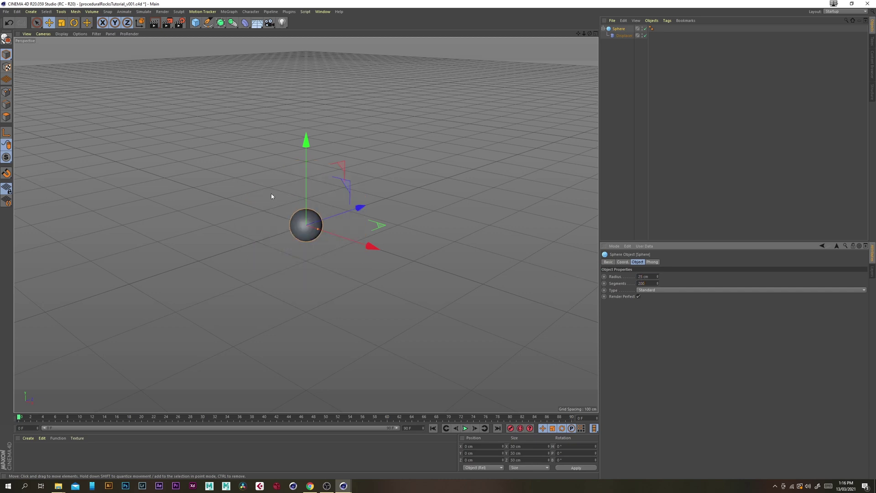
scroll(444, 240, up, 5)
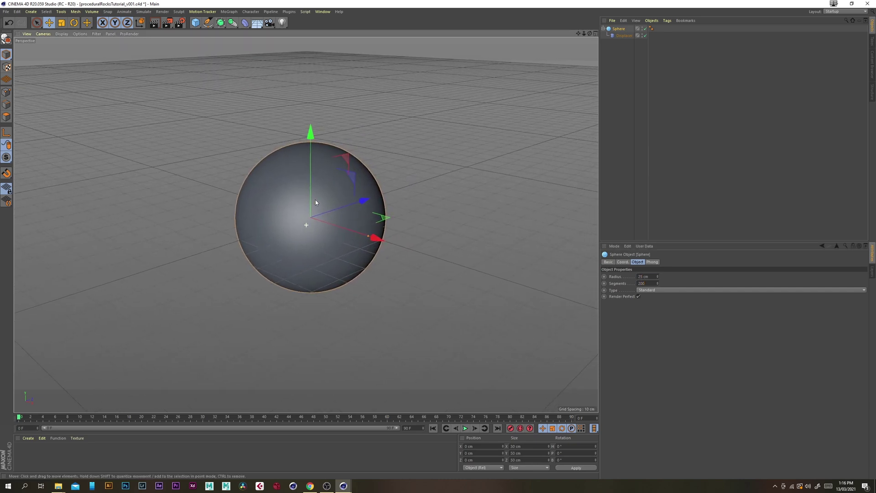
Set the Displacer's height to 7 cm
click(623, 36)
click(644, 262)
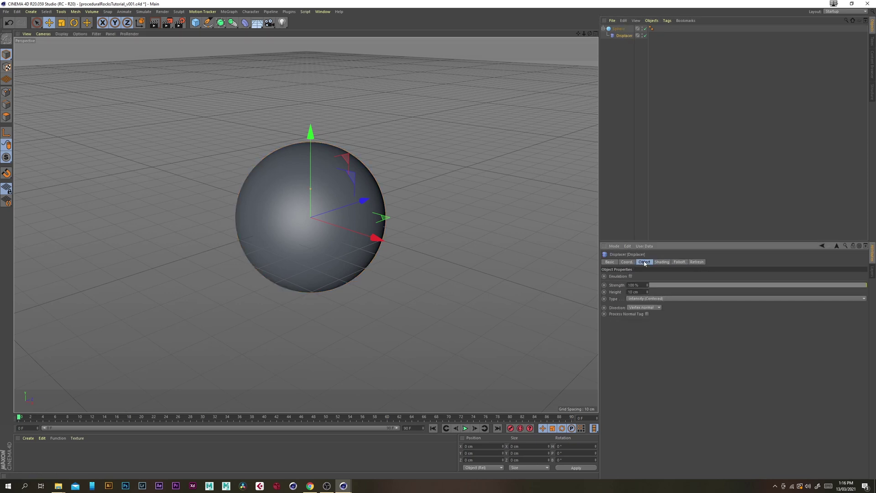
click(643, 292)
text(7)
key(Return)
Assign a Layer shader to the Displacer's shading and add a Noise shader inside it
click(661, 262)
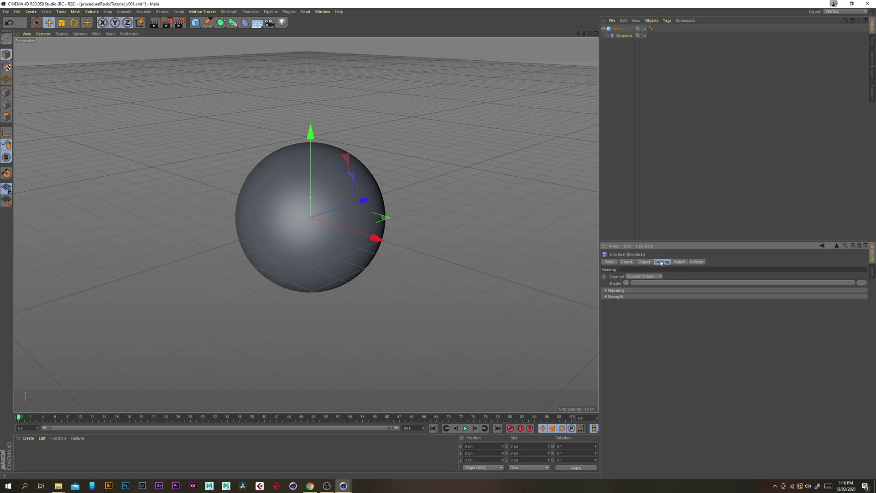
click(628, 284)
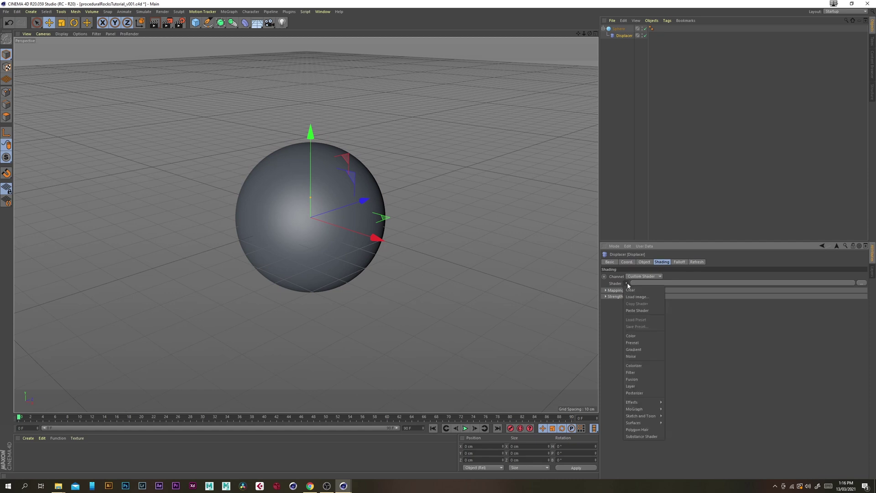
click(635, 386)
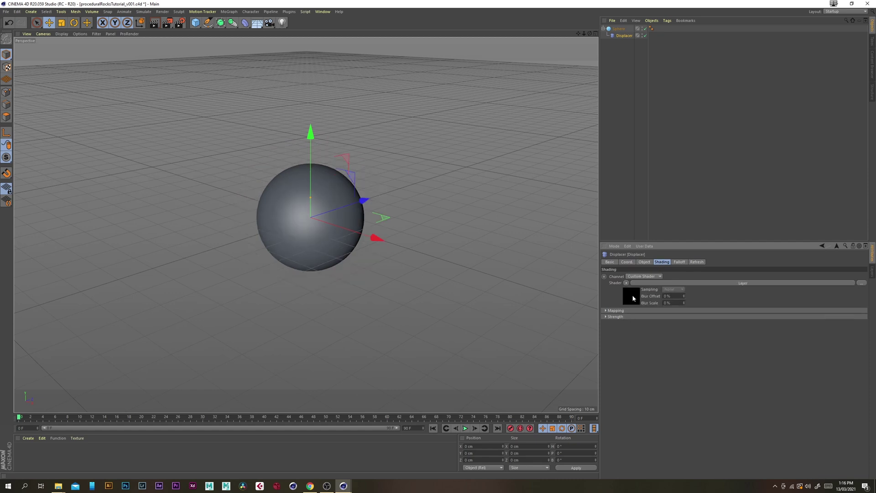
click(633, 298)
click(639, 325)
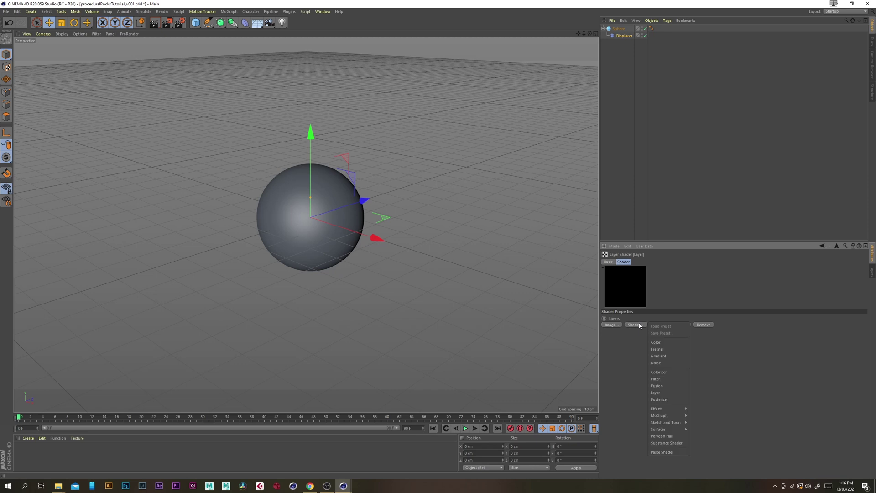
click(658, 363)
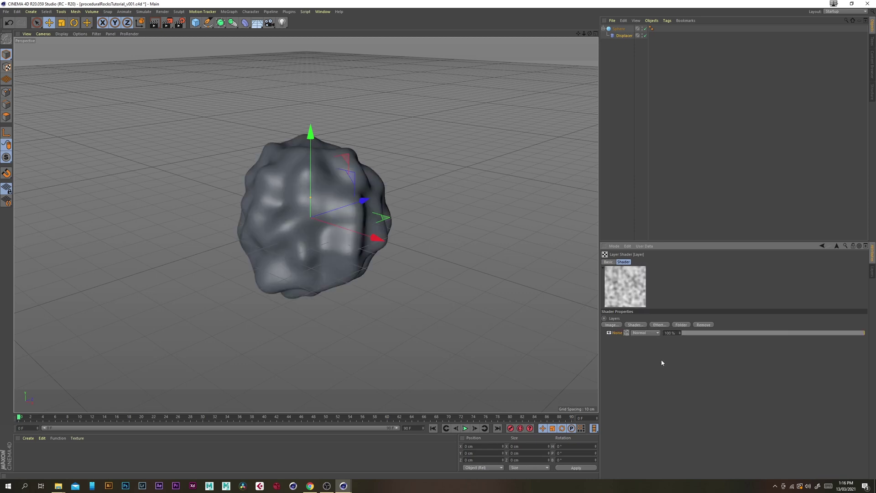
Change the Noise shader's type to Voronoi 1 and set its global scale to 250%
click(626, 333)
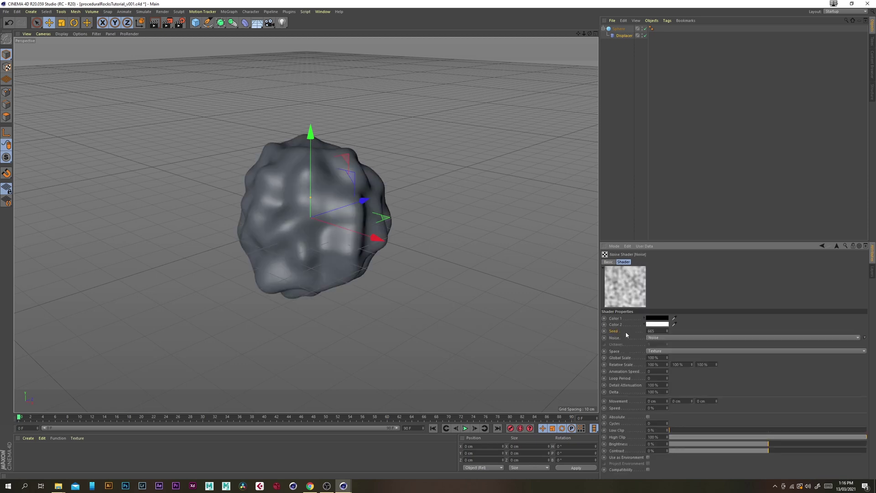
click(657, 339)
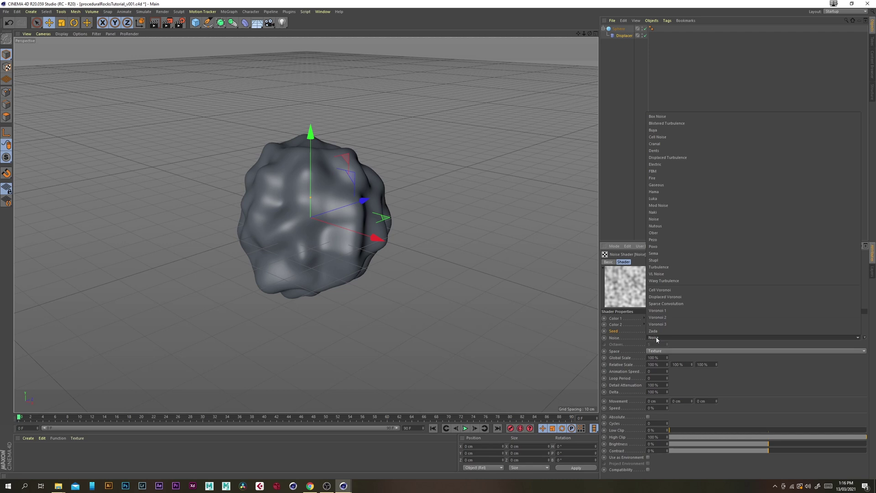
click(671, 312)
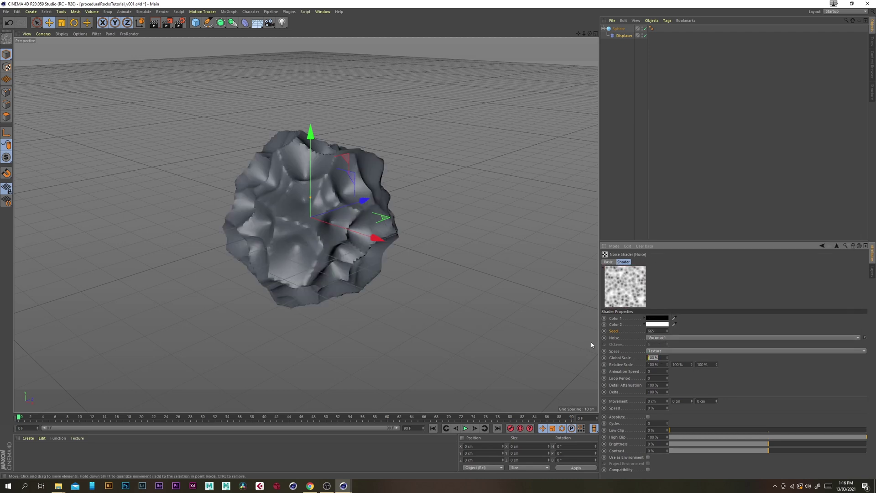
text(250)
key(Return)
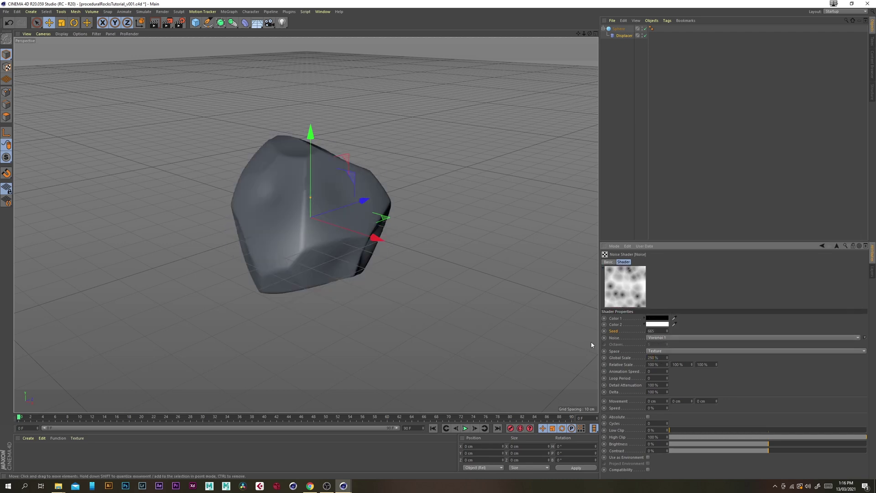
alt+drag(306, 224, 354, 224)
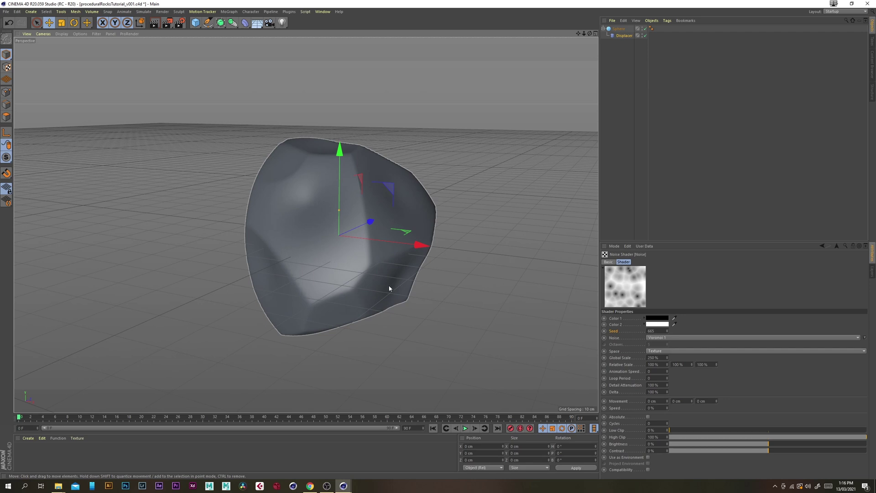
alt+drag(398, 202, 361, 201)
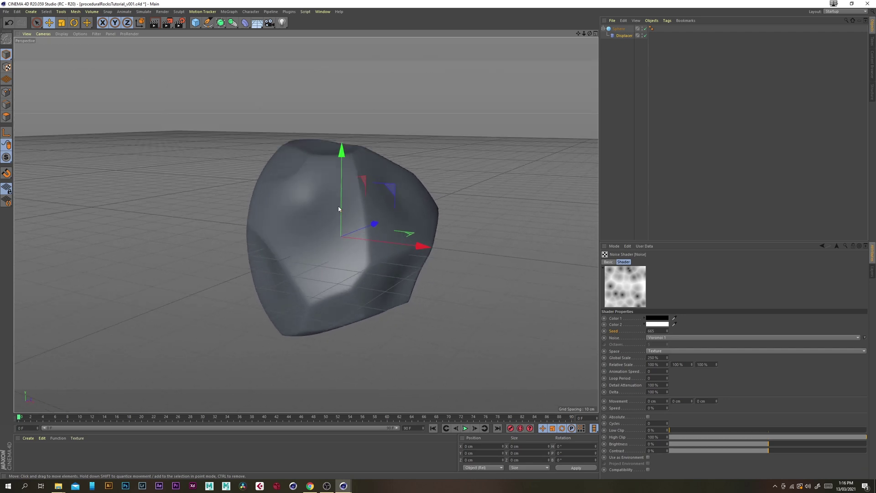
Copy the Noise shader and paste it as a second layer in the Layer shader
click(834, 246)
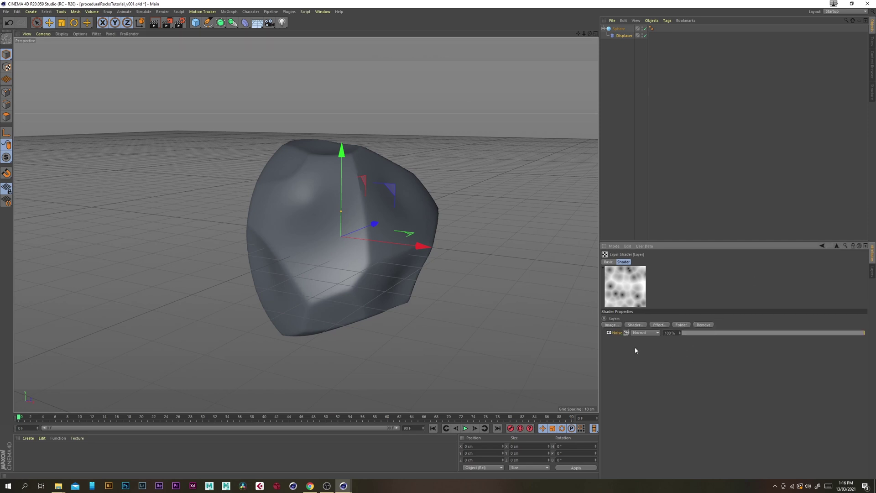
click(620, 334)
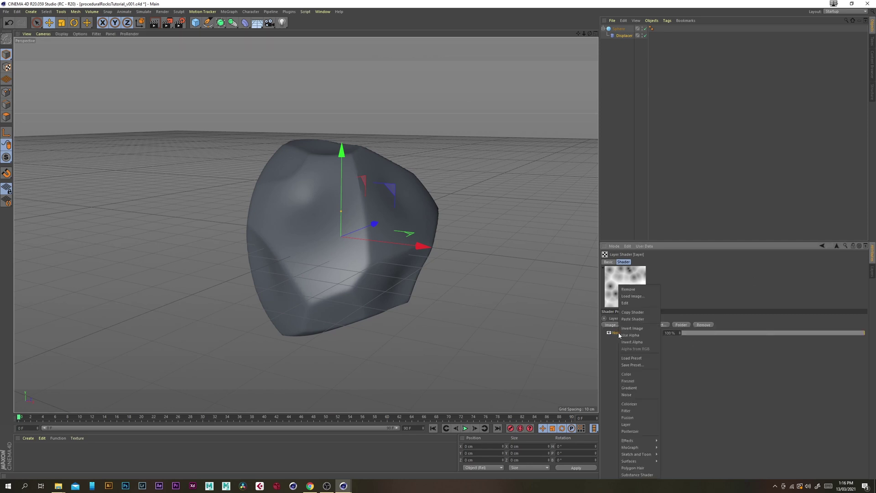
mouse_move(642, 459)
click(632, 312)
click(639, 325)
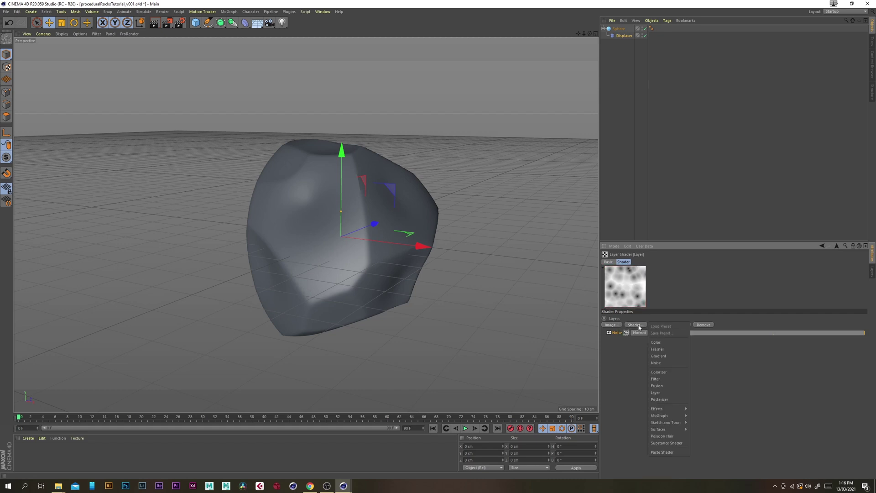
click(660, 451)
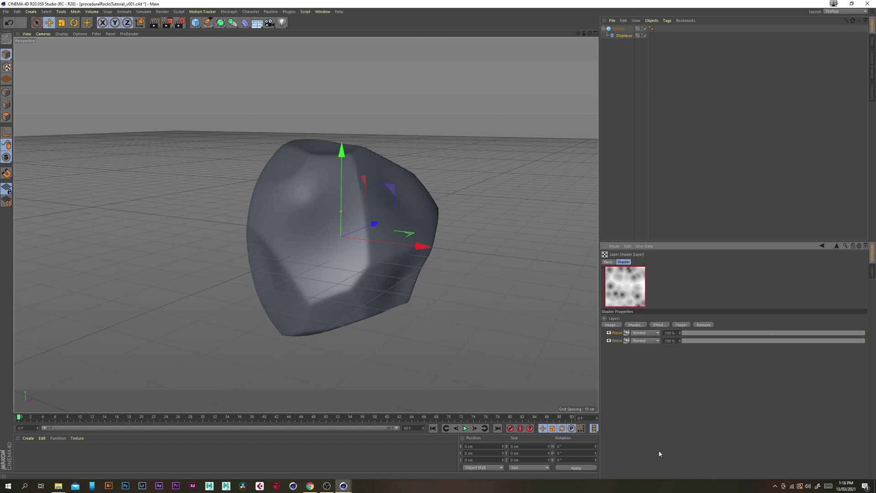
Set the upper Noise layer's blend mode to Screen and its strength to 50%
click(645, 333)
click(647, 199)
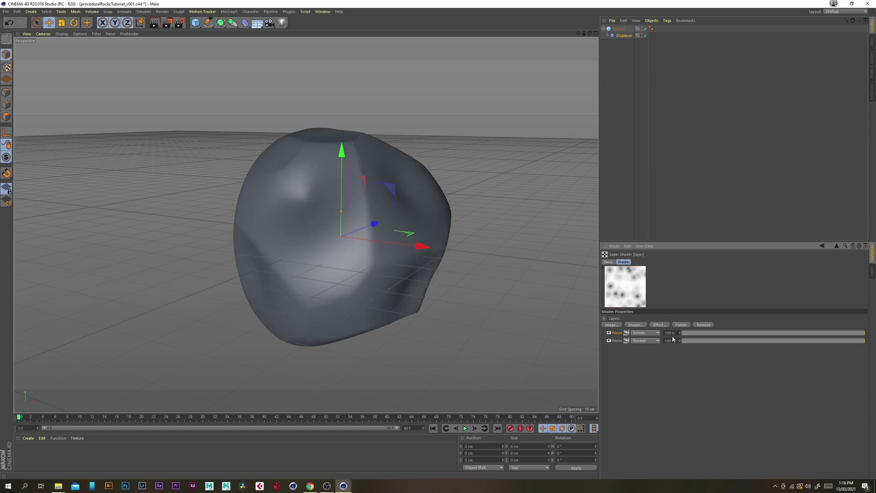
text(50)
key(Return)
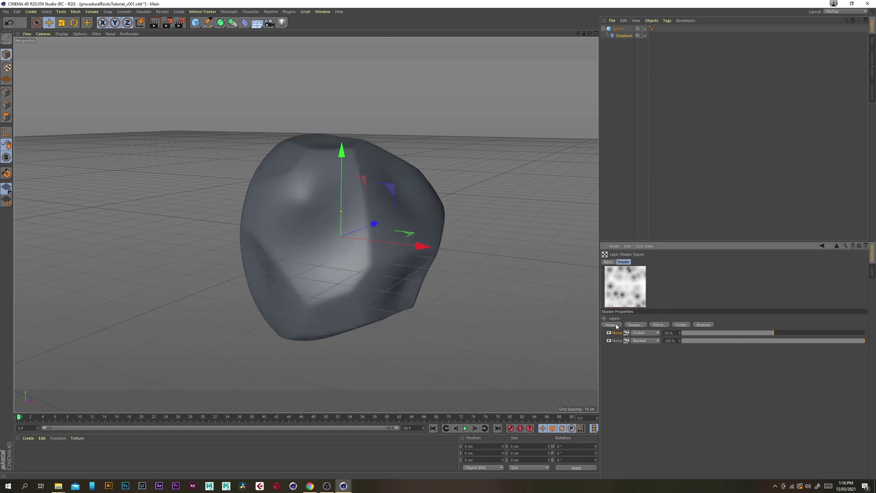
Invert the upper Noise layer's colors by making Color 1 white and Color 2 black
click(627, 334)
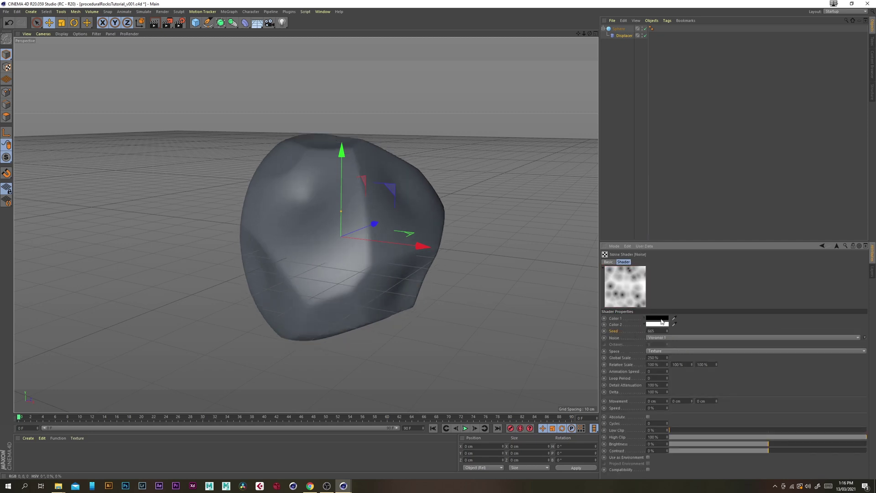
click(661, 321)
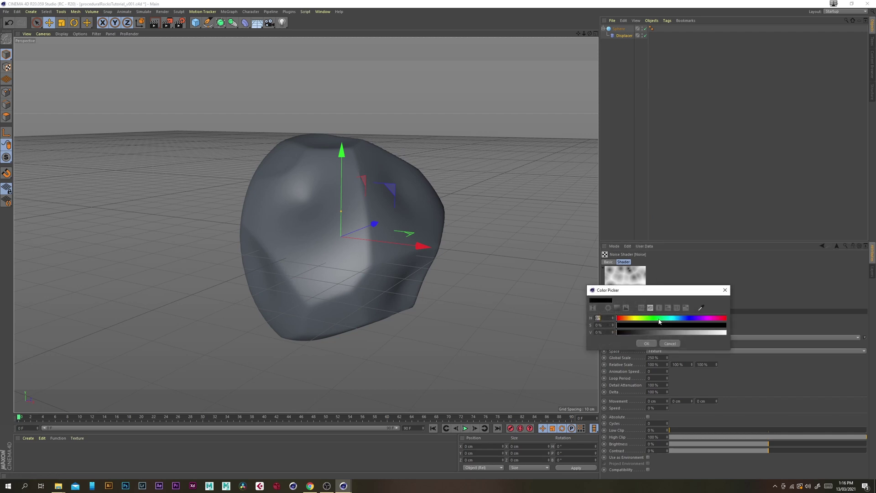
click(725, 336)
click(646, 344)
click(656, 327)
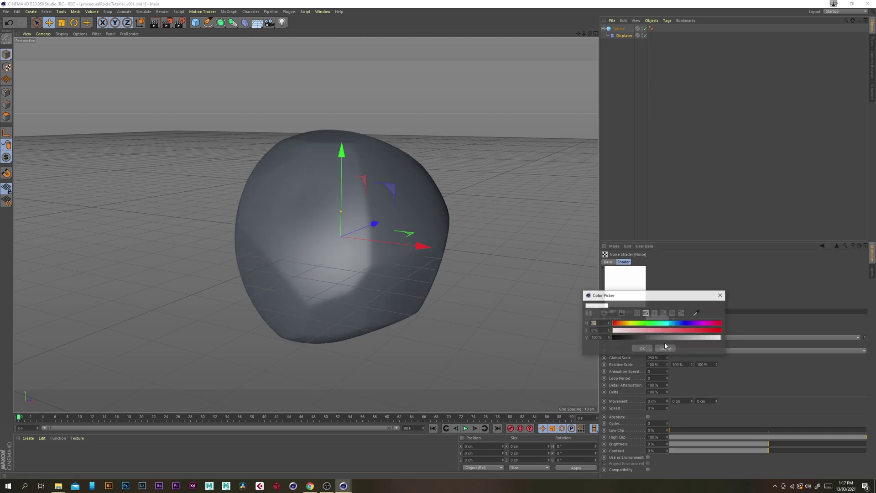
drag(668, 338, 613, 337)
click(642, 348)
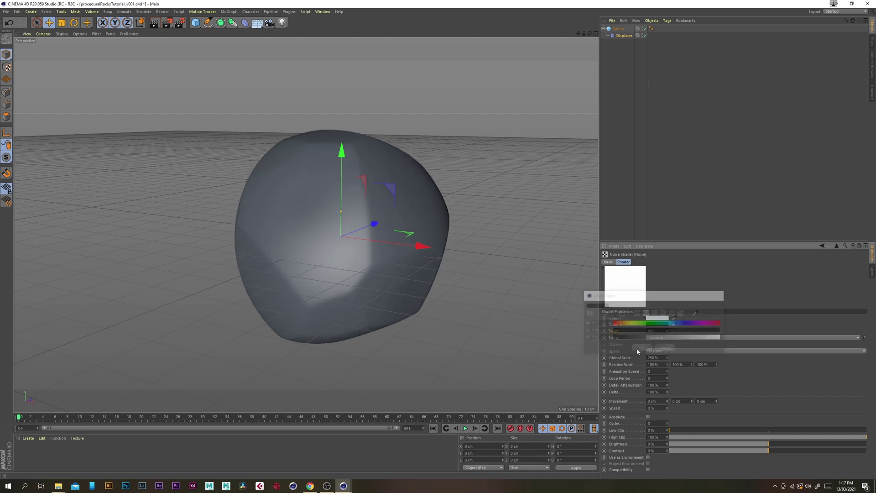
click(837, 247)
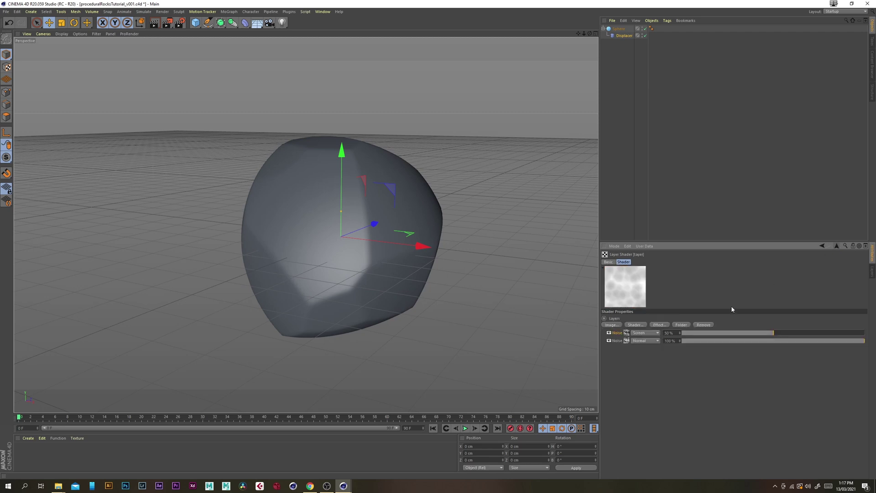
Add a Brightness / Contrast / Gamma effect to the Layer shader and set its contrast to 75%
click(661, 326)
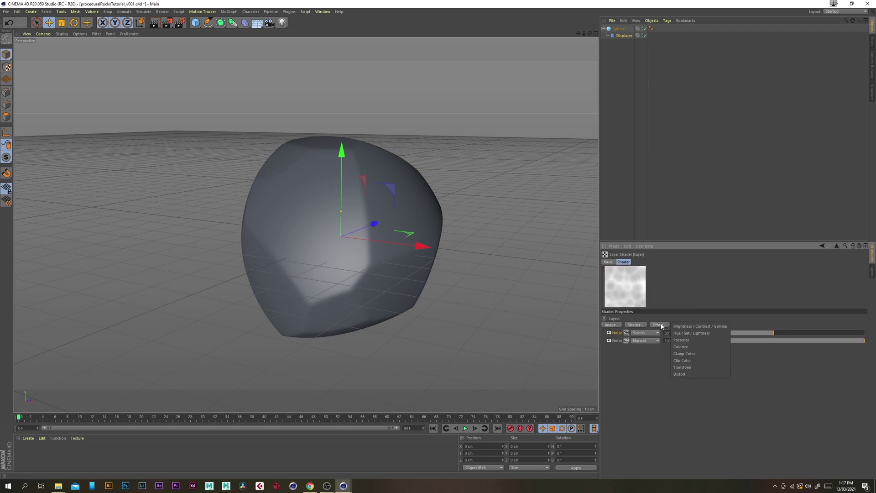
click(715, 327)
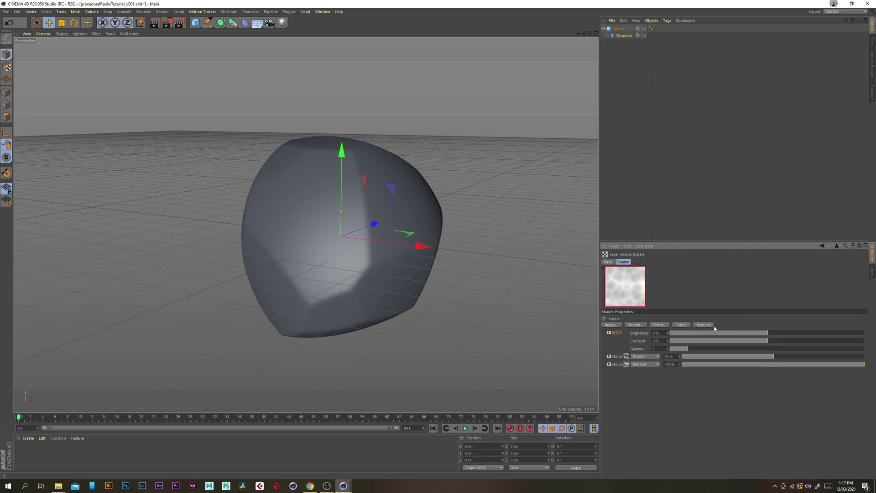
text(75)
key(Return)
alt+drag(303, 219, 287, 192)
Compare the rock's shape with the contrast effect and the upper Noise layer switched off and on
click(609, 332)
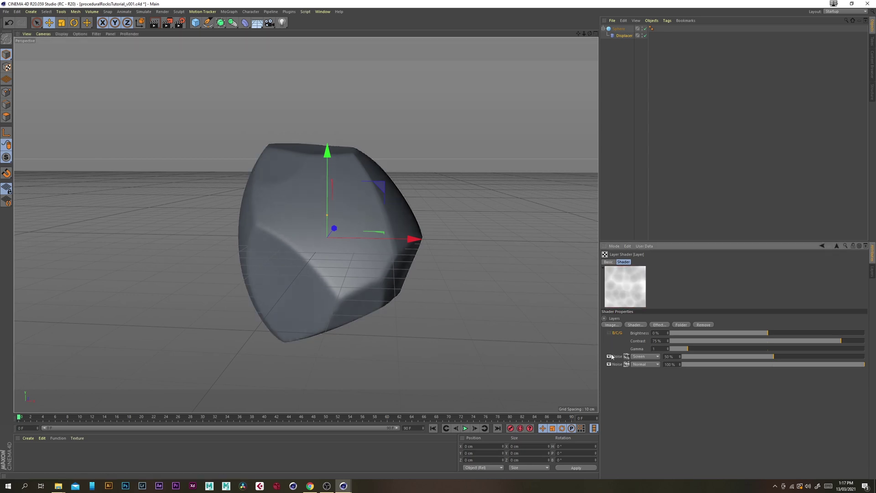
click(610, 356)
click(610, 356)
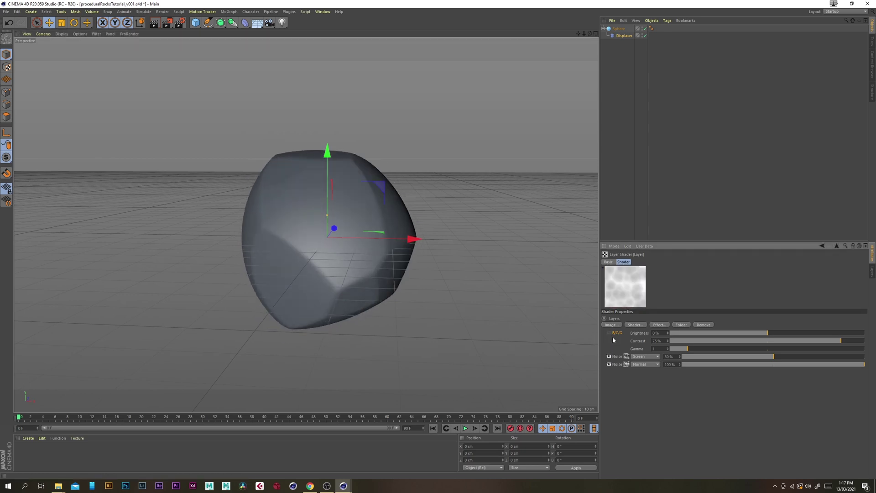
click(609, 333)
alt+drag(356, 214, 321, 211)
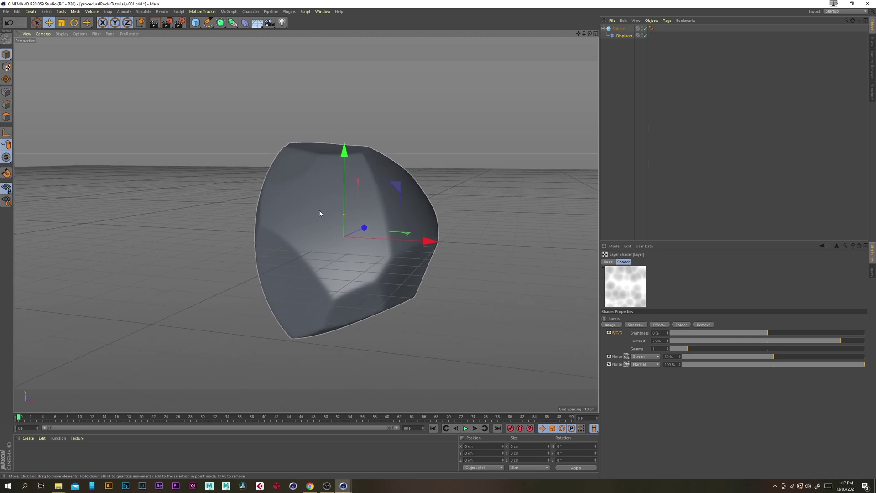
Set the lower Noise layer's Seed as the XPressions driver
click(626, 364)
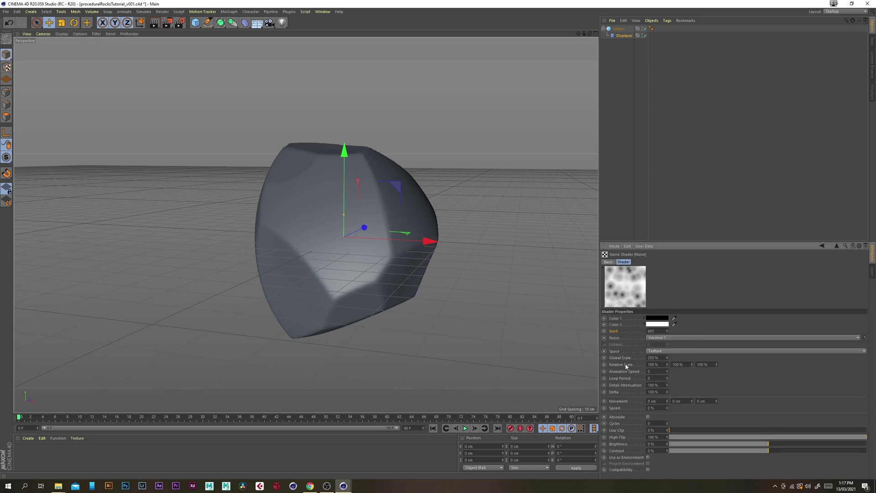
right_click(616, 332)
mouse_move(646, 342)
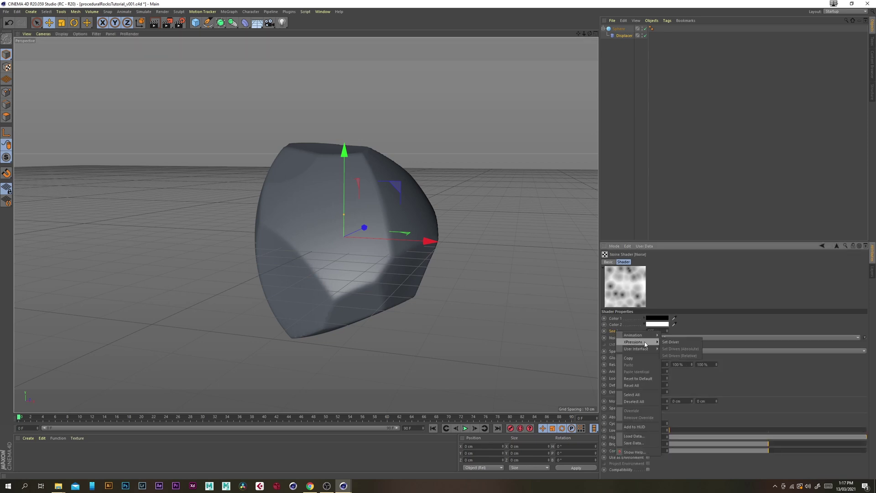
click(683, 343)
click(836, 246)
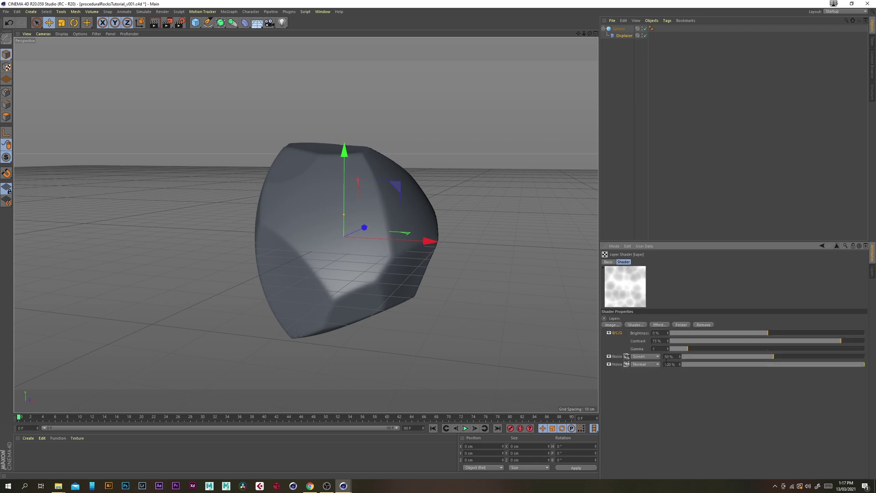
Make the upper Noise layer's Seed an absolute driven value of the lower layer's Seed
click(627, 356)
right_click(615, 333)
mouse_move(635, 344)
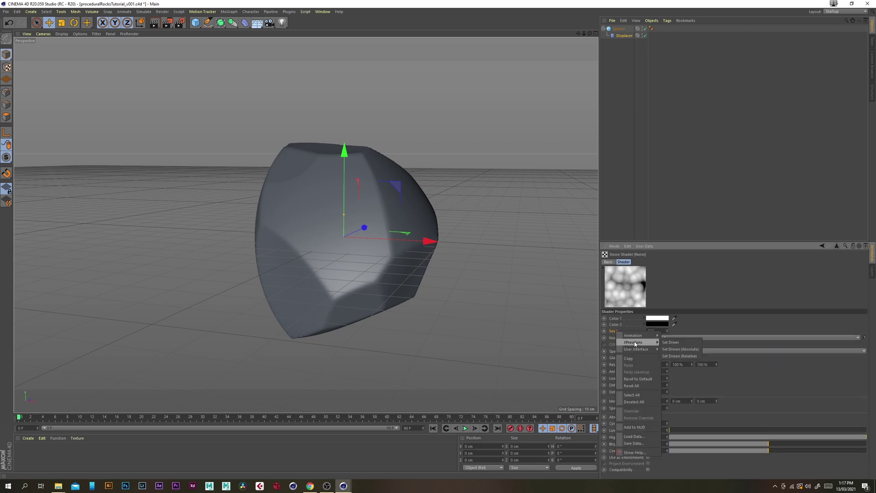
click(697, 349)
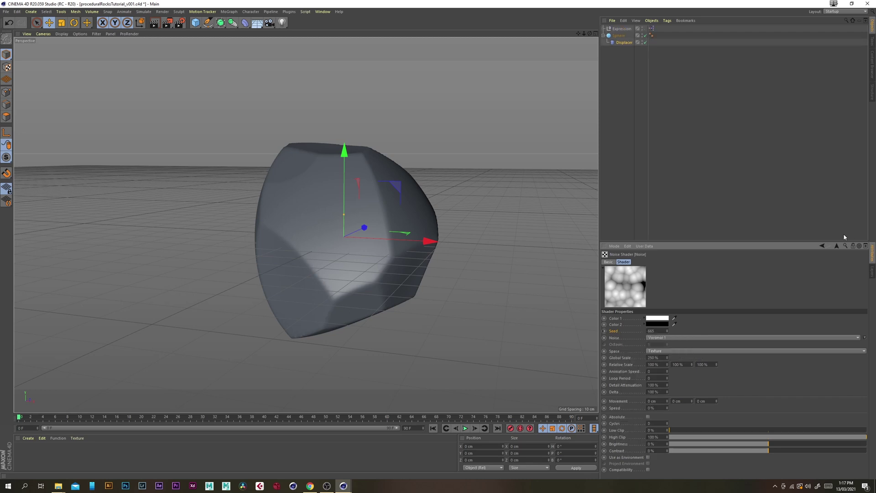
click(837, 246)
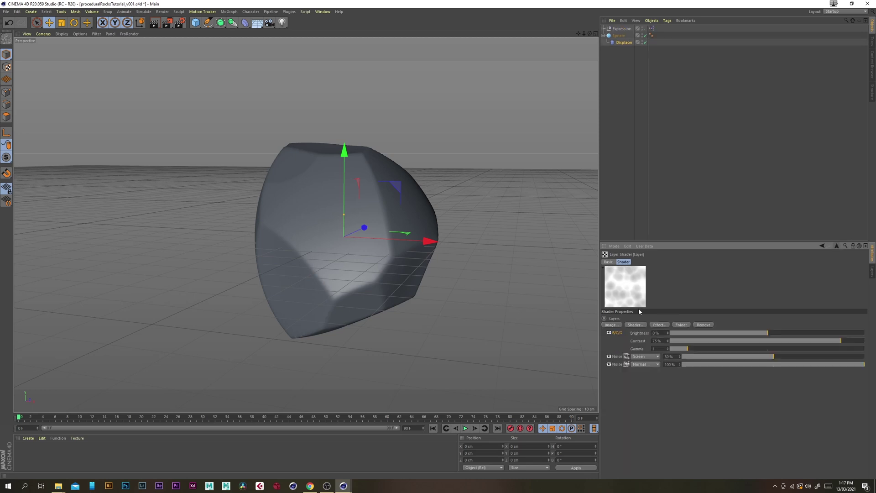
Step the lower Noise layer's Seed through nearby values and back to compare the resulting rock shapes
click(627, 365)
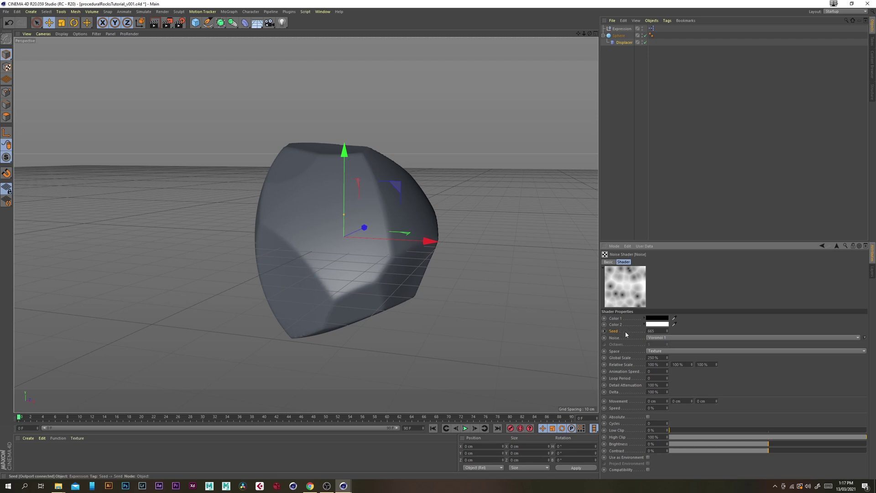
click(667, 333)
click(667, 332)
click(667, 333)
click(667, 333)
click(667, 332)
click(667, 330)
click(667, 330)
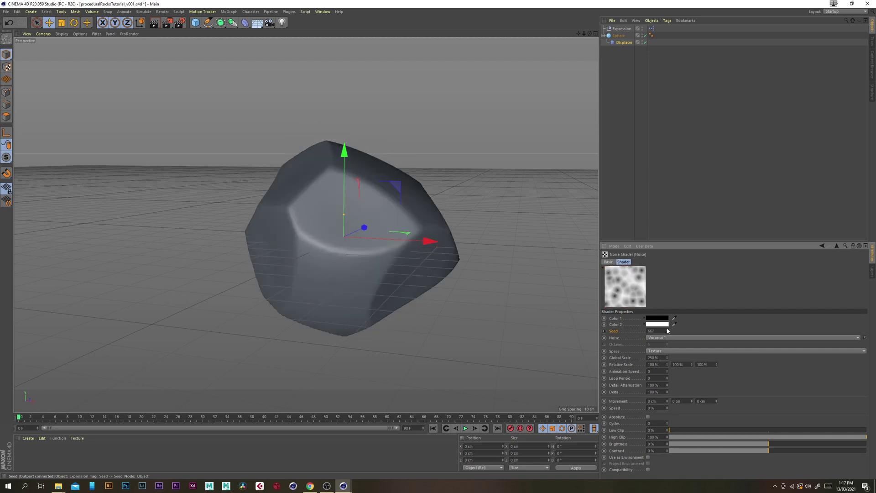
click(667, 329)
click(667, 330)
click(667, 330)
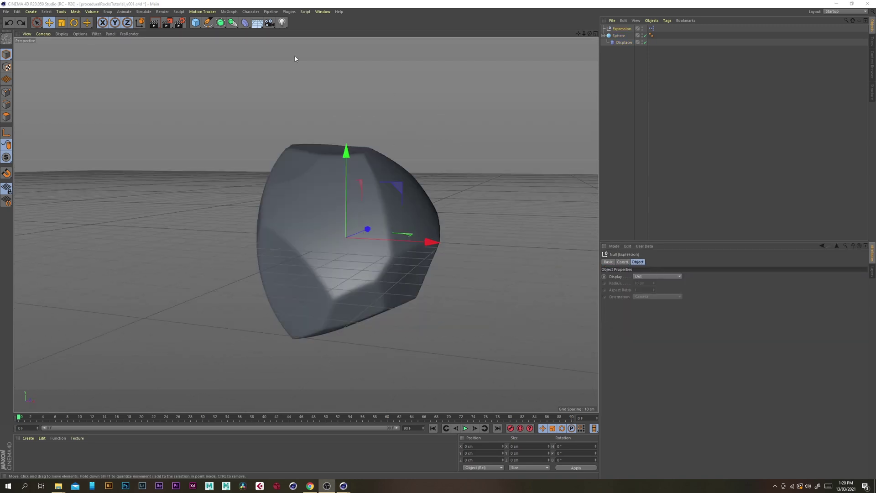
Group the Sphere and the Expression object under a new Null named Rock
click(196, 22)
click(212, 29)
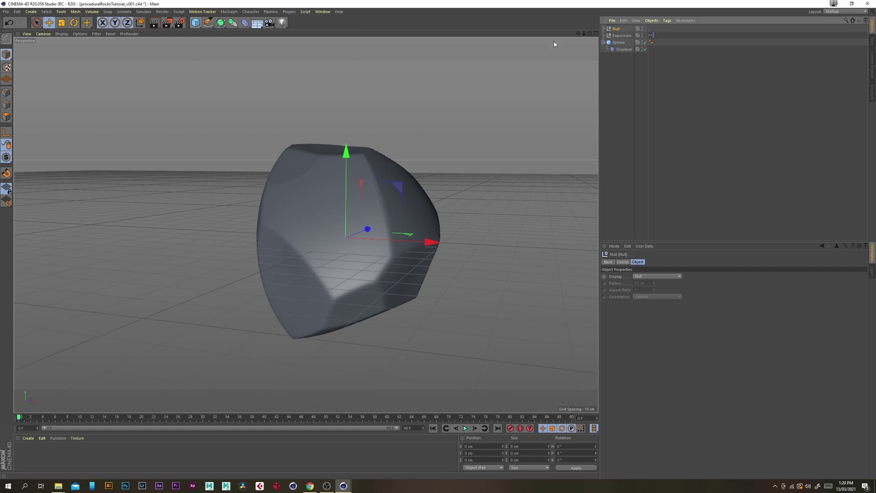
drag(620, 36, 616, 28)
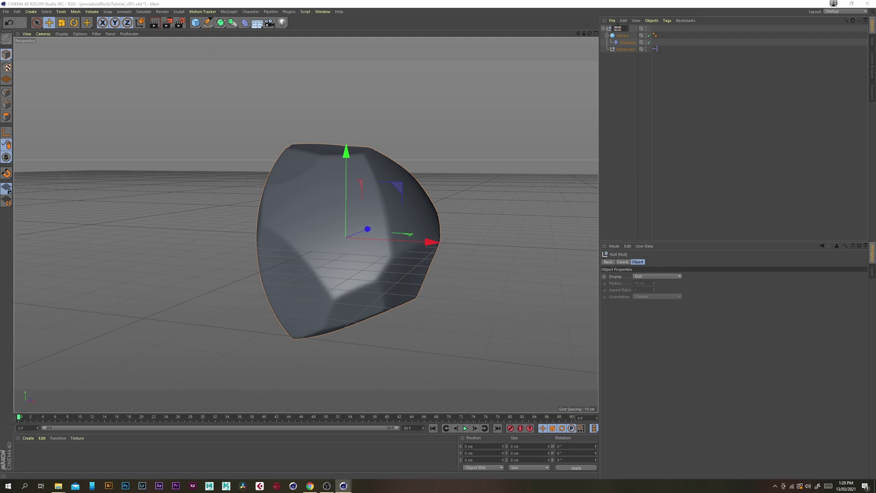
text(Rock)
key(Return)
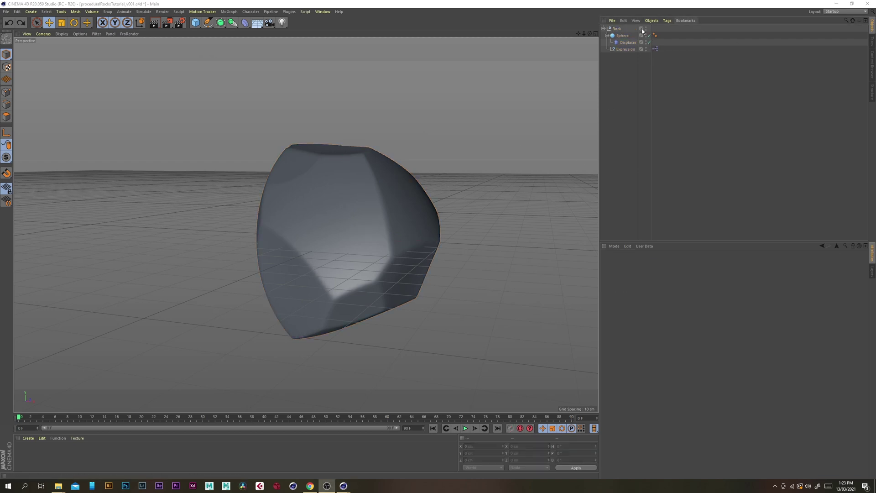
Set the sphere's Y position to 22 cm, enter 0.84 for its scale, and rotate it by 11°, 6° and 27°
click(623, 36)
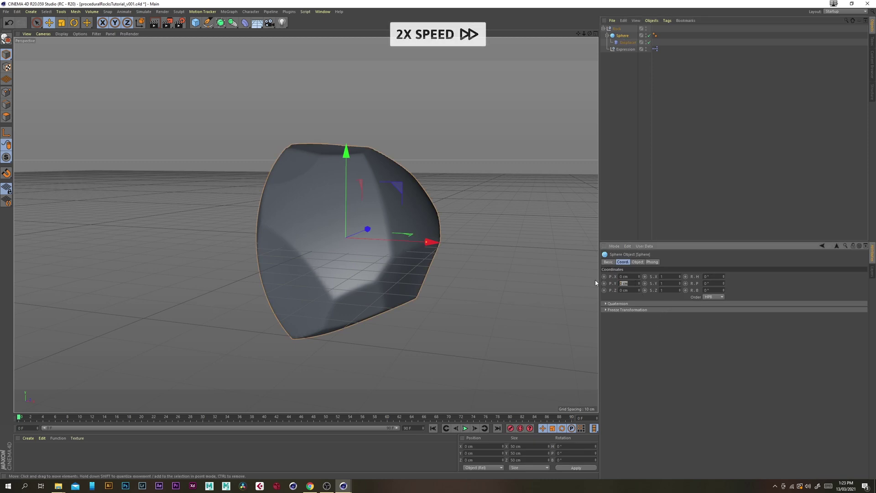
double_click(629, 283)
text(22)
key(Return)
text(0.84)
key(Return)
key(Tab)
text(11)
key(Tab)
text(6)
key(Tab)
text(27)
key(Return)
Rotate the Rock null to a heading of 45°
alt+drag(520, 40, 365, 215)
click(616, 29)
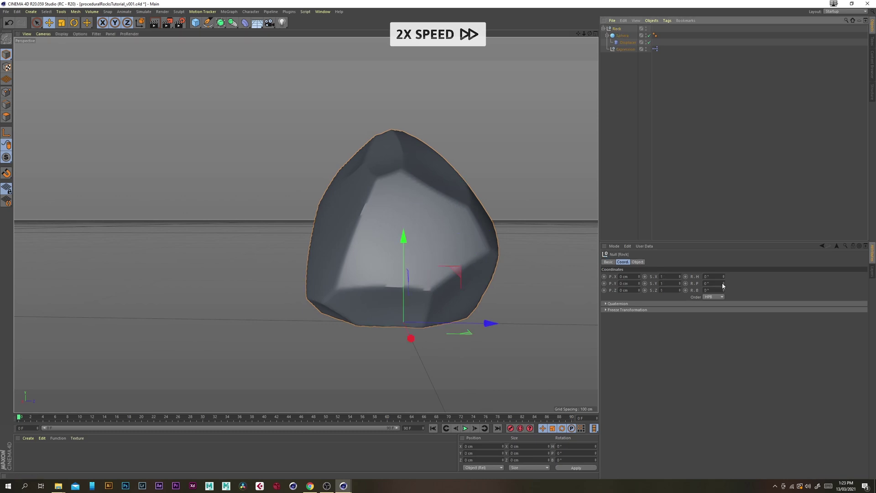
drag(724, 277, 740, 264)
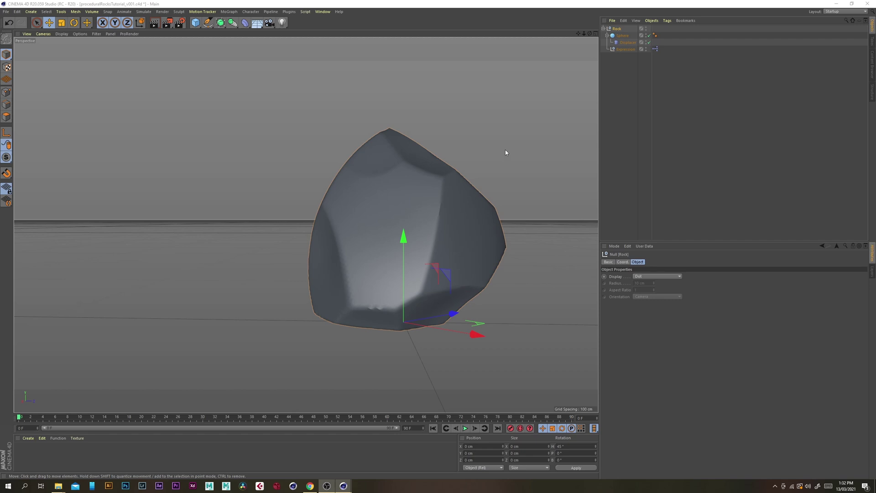
Add a Plane nested under a new Subdivision Surface and make it 800 cm wide and 800 cm high
alt+drag(522, 179, 437, 188)
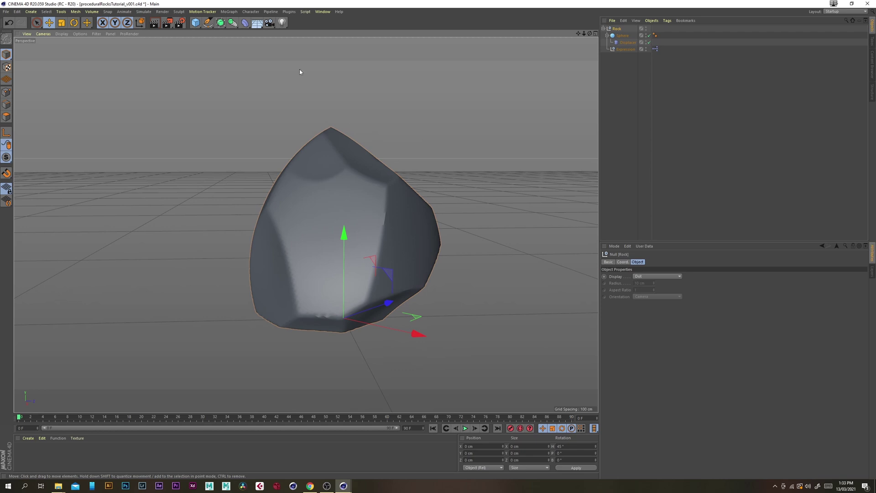
drag(220, 23, 347, 47)
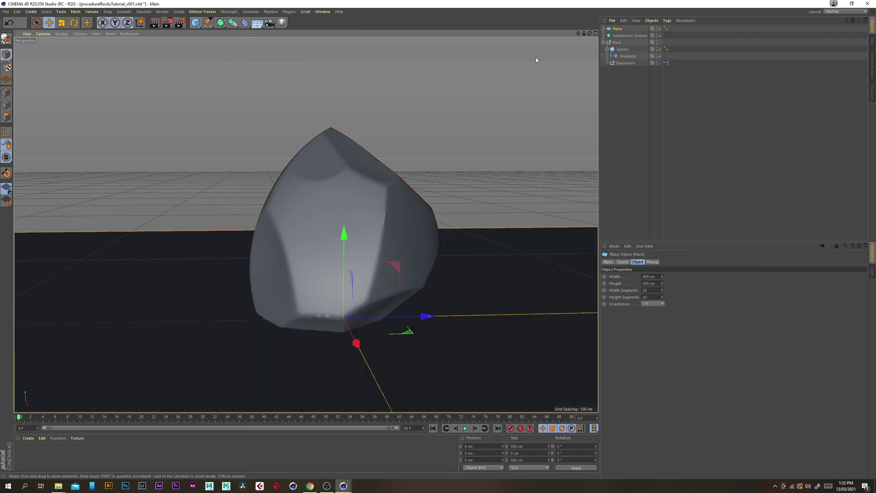
drag(617, 28, 628, 35)
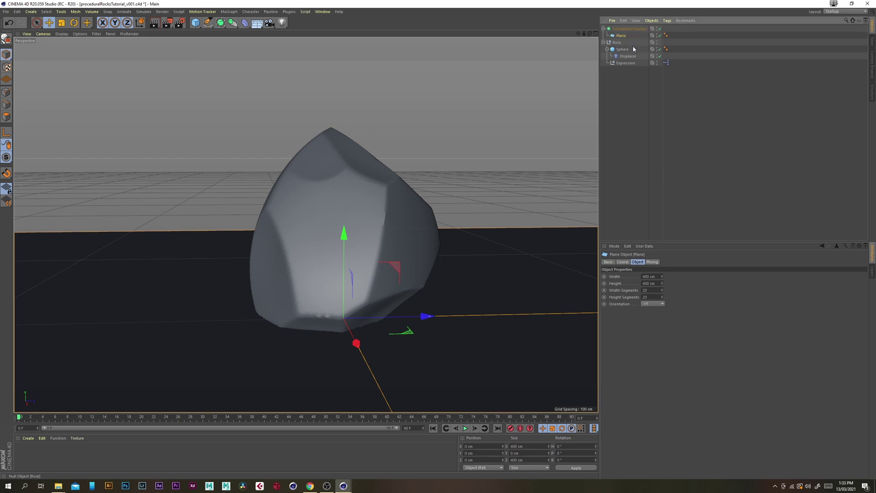
click(650, 277)
text(800)
key(Tab)
text(800)
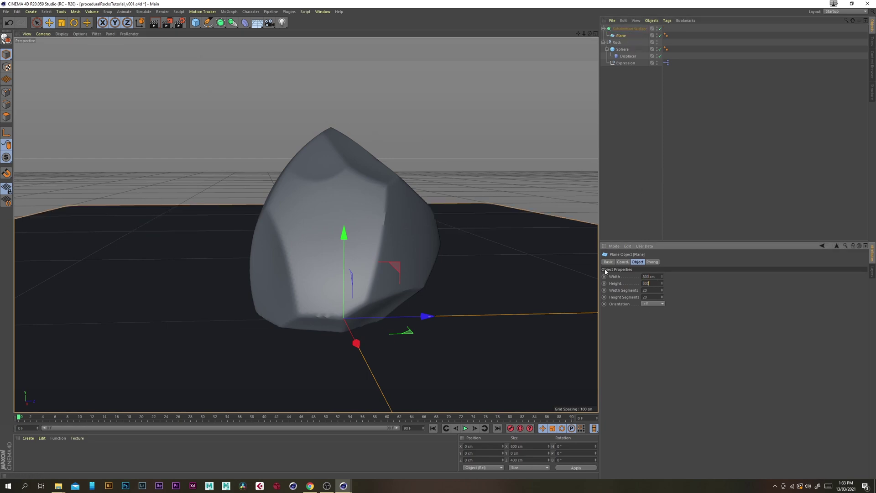
key(Return)
Set the plane's X position to -150 cm
click(622, 262)
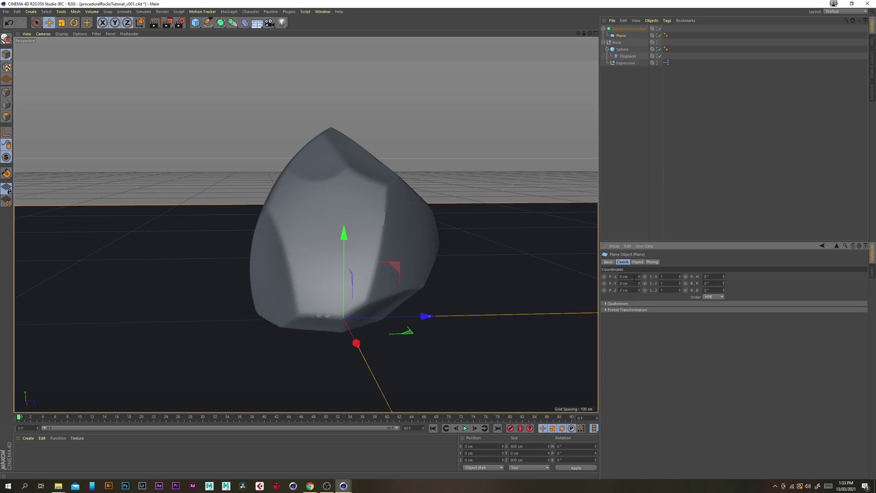
text(-)
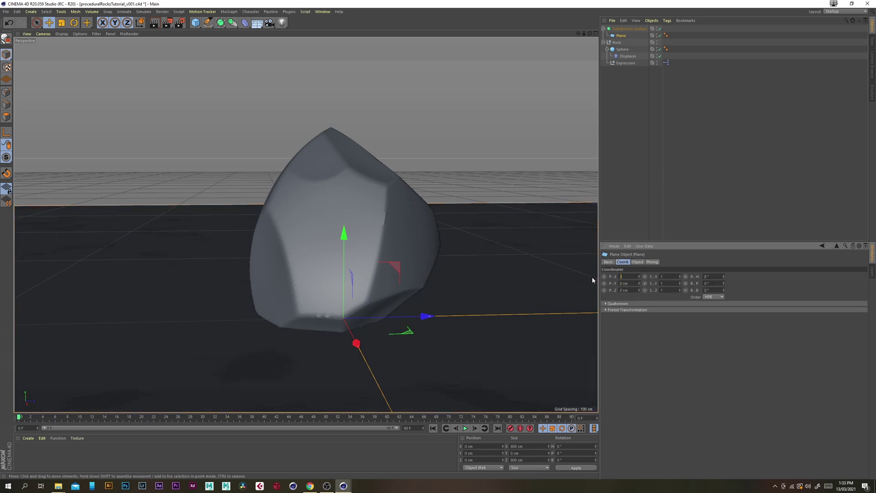
text(150)
key(Return)
Add a Bend deformer as a child of the plane and set its X position to -50 cm
mouse_move(493, 252)
alt+mouse_down()
mouse_move(455, 241)
mouse_move(484, 247)
alt+mouse_up()
click(245, 22)
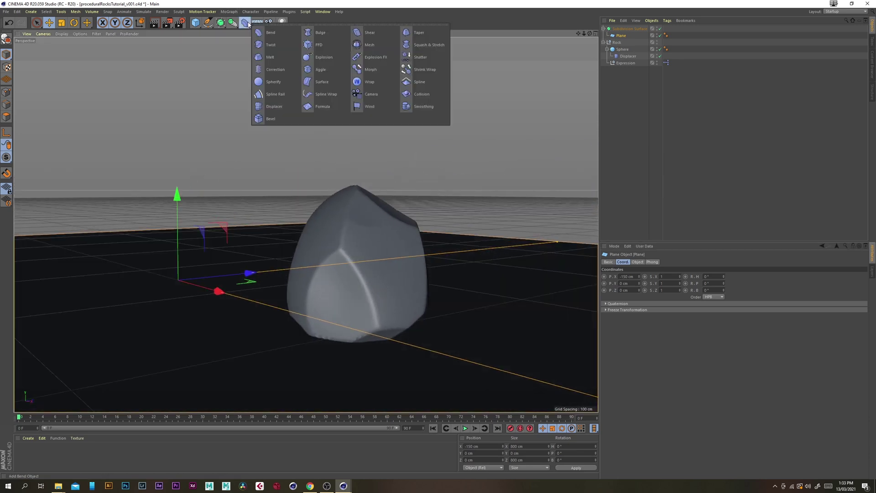
click(267, 32)
drag(639, 61, 624, 43)
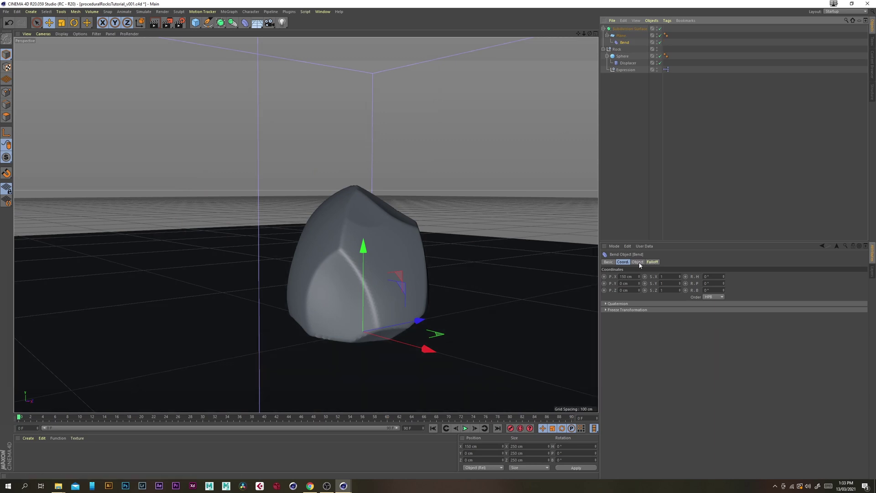
double_click(627, 277)
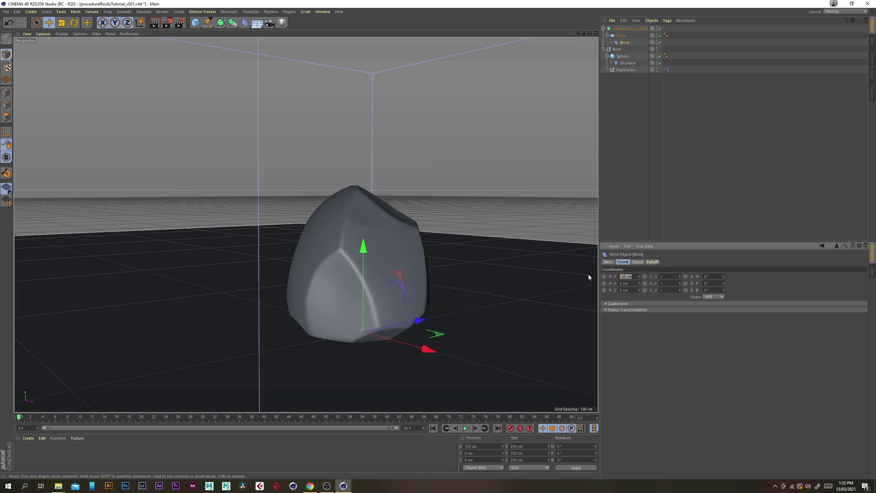
text(-50)
key(Return)
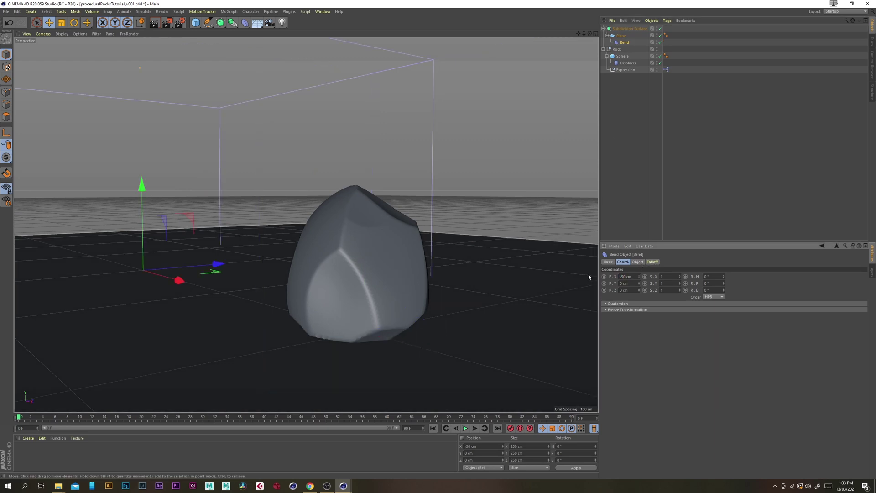
Set the Bend deformer's X size to 50 cm and its strength to 45°
click(642, 262)
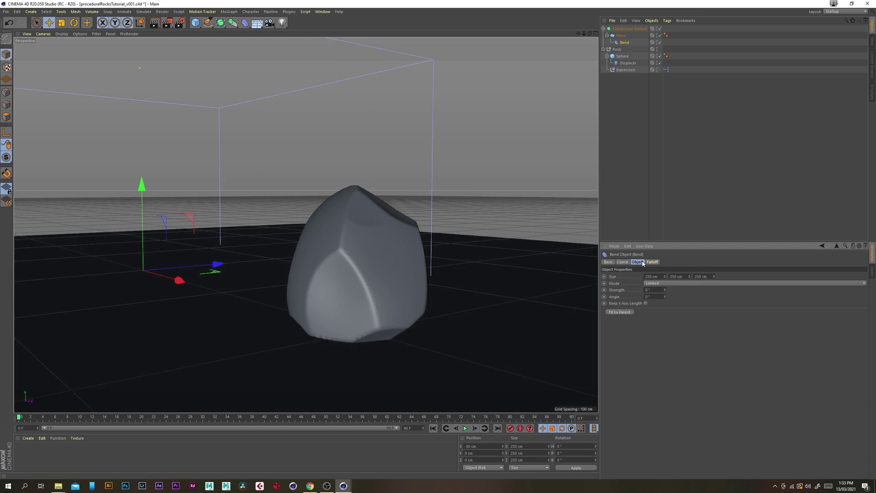
double_click(660, 276)
text(50)
key(Return)
double_click(654, 290)
text(45)
key(Return)
Rotate the Bend deformer to a bank of -90° so the plane curves up behind the rock
alt+drag(598, 289, 429, 273)
click(622, 262)
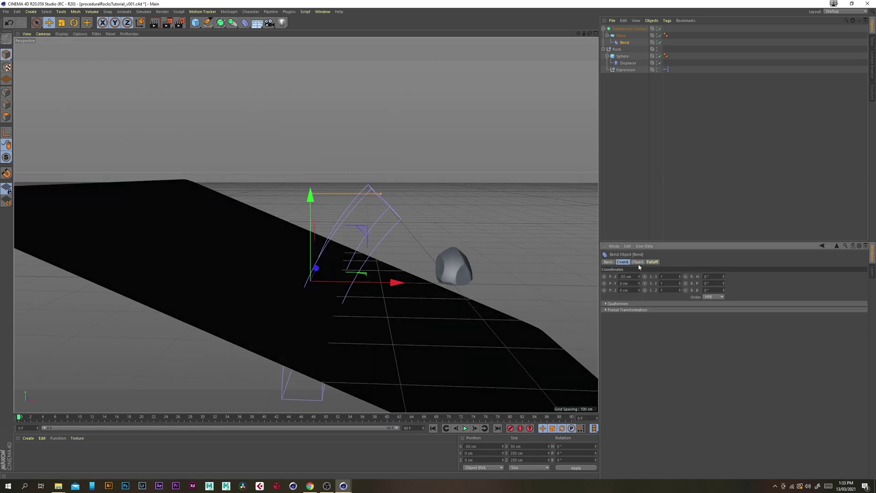
double_click(718, 290)
text(-90)
key(Return)
alt+drag(515, 308, 381, 291)
alt+drag(368, 276, 505, 104)
scroll(379, 271, up, 3)
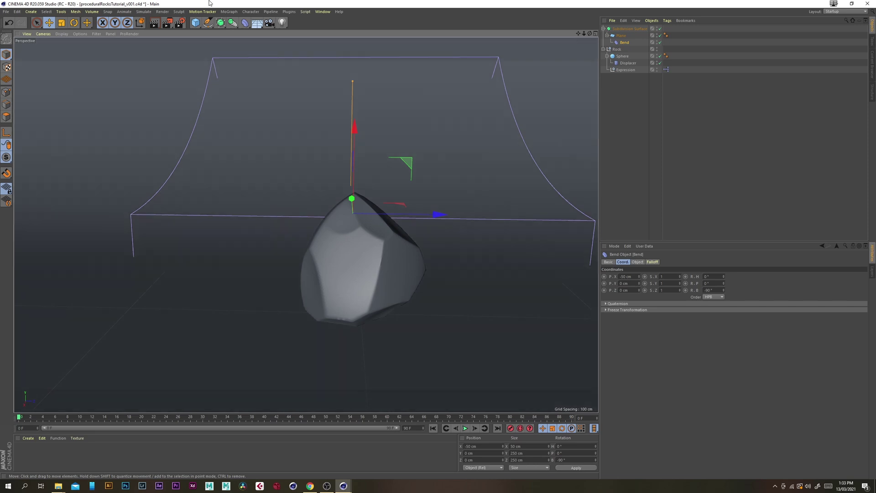
Add a Camera and position it at X 141 cm, Y 37 cm and Z 0 cm
click(269, 23)
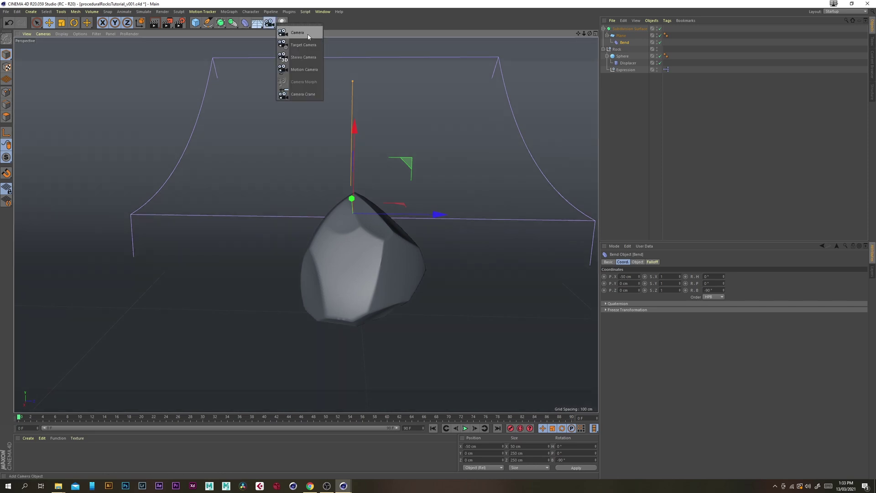
click(308, 37)
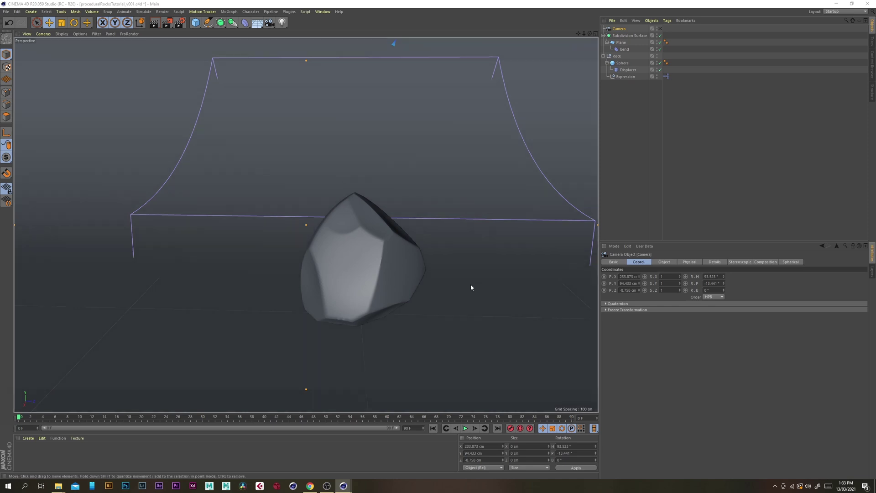
double_click(633, 277)
text(141)
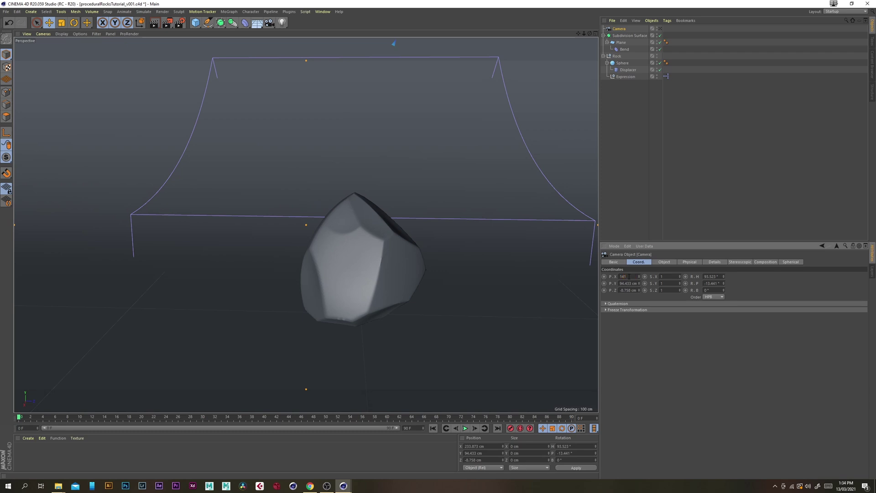
key(Tab)
key(Tab)
key(shift+Tab)
text(3)
key(Tab)
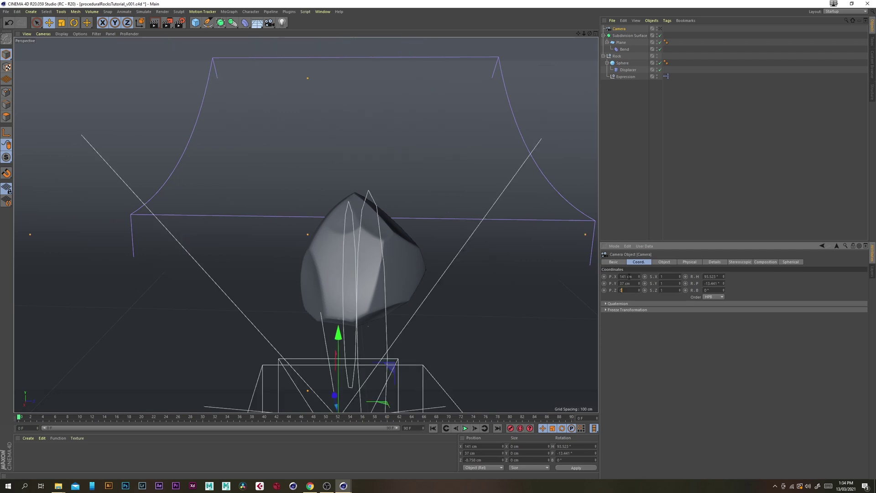
text(0)
Set the camera's heading to 90° and pitch to -4°, and look through it
key(Tab)
text(90)
key(Tab)
text(-4)
key(Return)
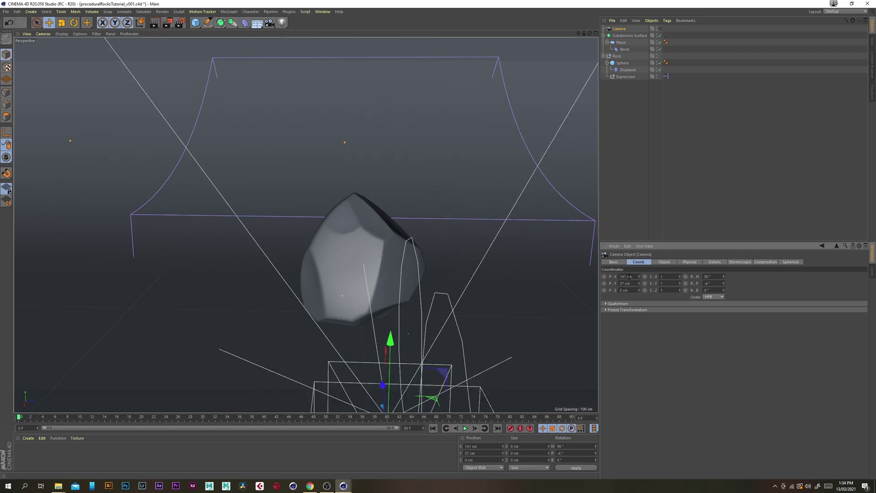
click(659, 29)
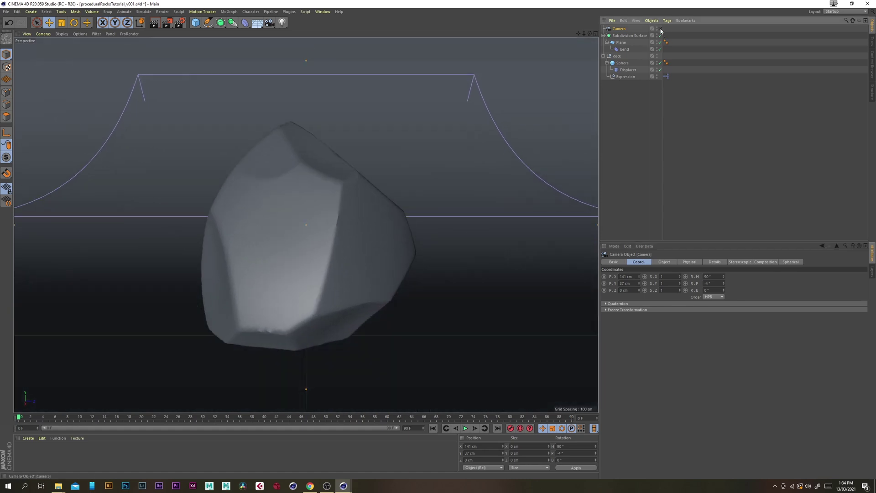
Add a Protection tag to the Camera
right_click(621, 30)
mouse_move(638, 31)
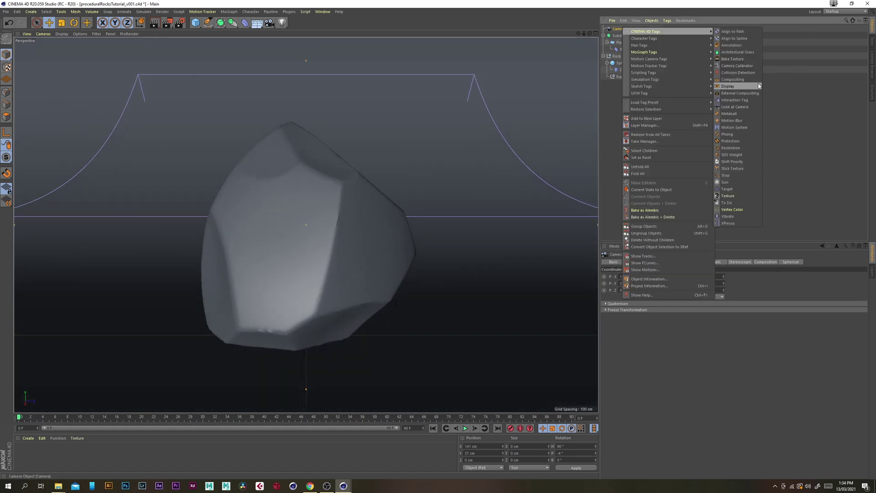
click(733, 141)
Collapse the object hierarchies and rename the Subdivision Surface as Backdrop
click(614, 36)
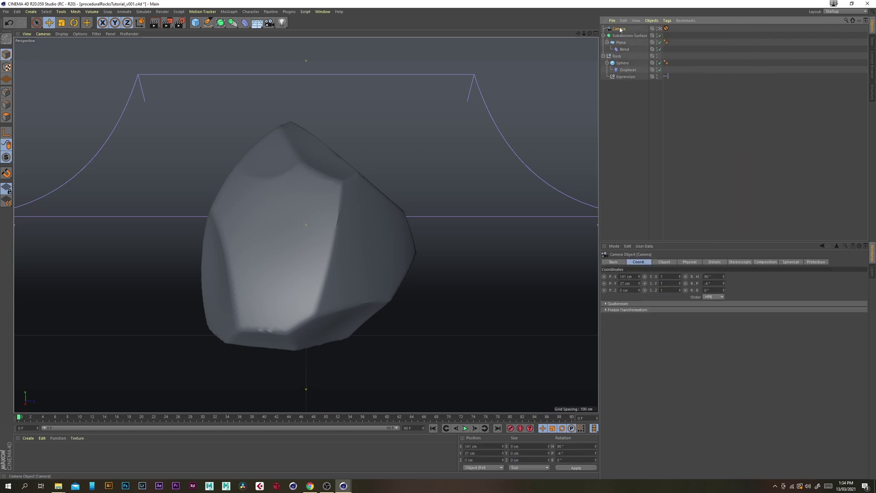
click(603, 36)
click(603, 42)
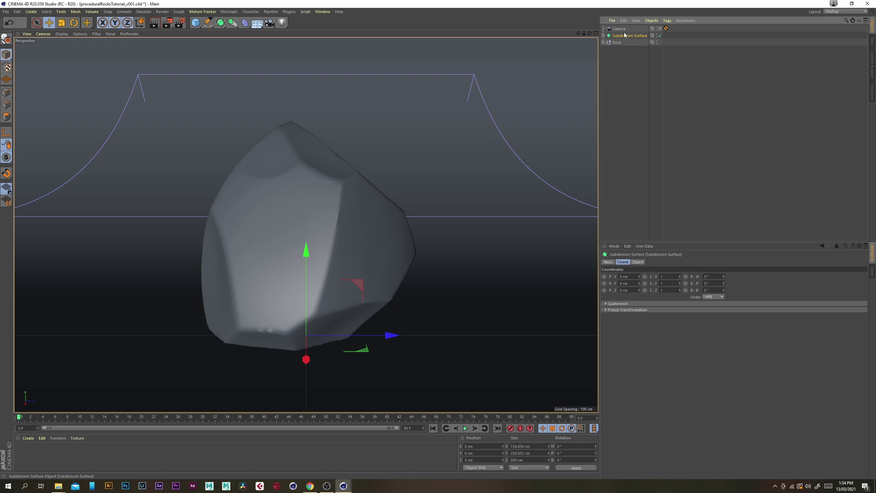
double_click(624, 36)
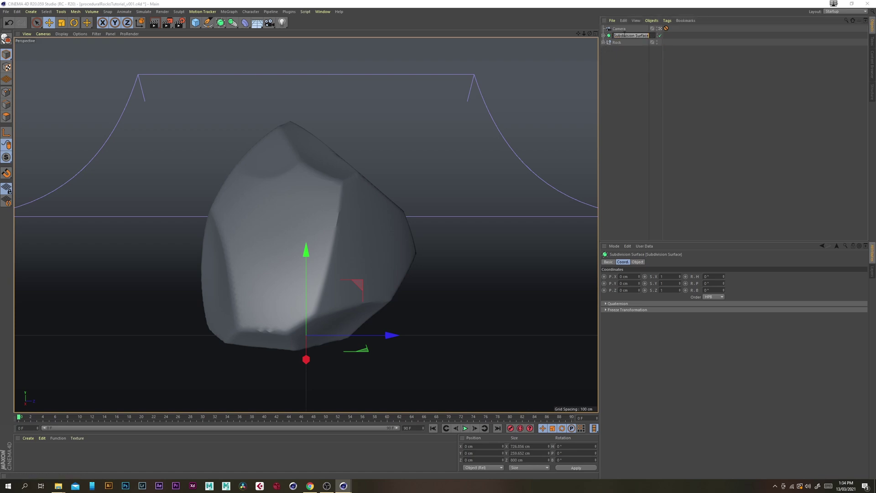
text(Be)
text(ckdrop)
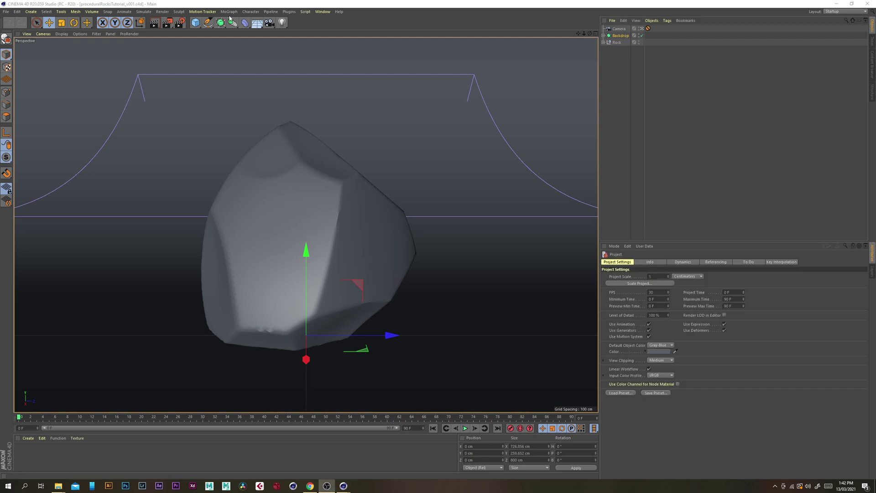
Set the renderer to Physical and enter a new output width with a height of 1080 pixels
click(181, 23)
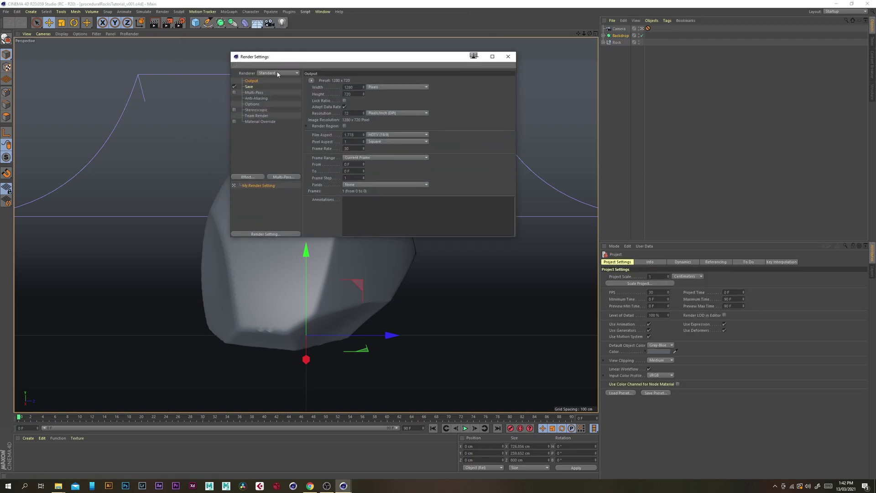
click(277, 73)
click(293, 87)
double_click(348, 87)
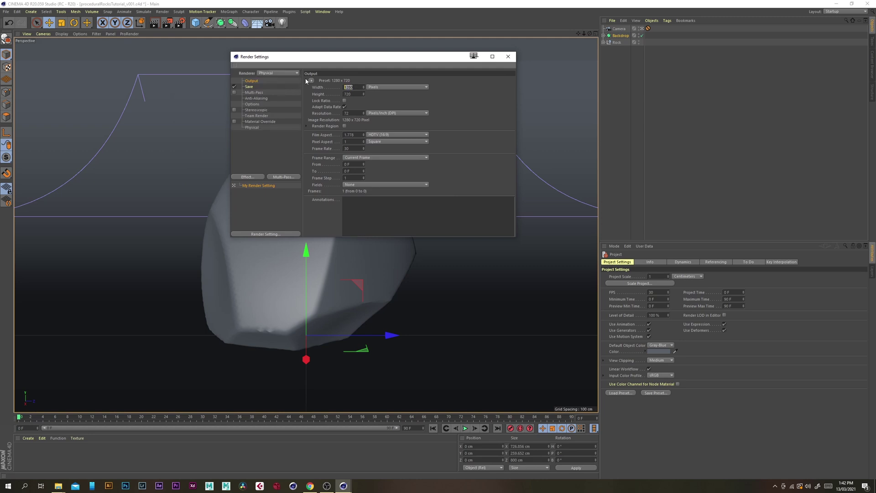
text(1)
key(Tab)
text(1080)
key(Return)
Change the anti-aliasing filter and set the Physical renderer's sampler to Progressive
click(253, 99)
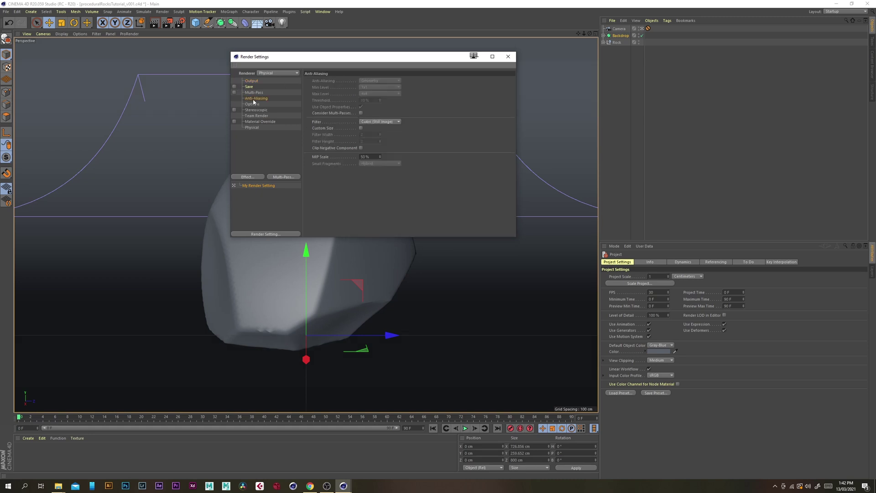
click(373, 122)
click(376, 139)
click(255, 127)
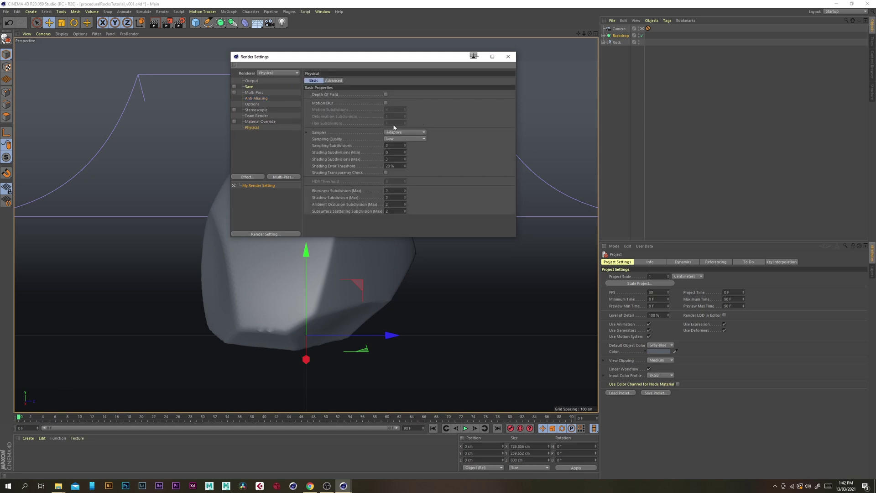
click(413, 132)
click(392, 149)
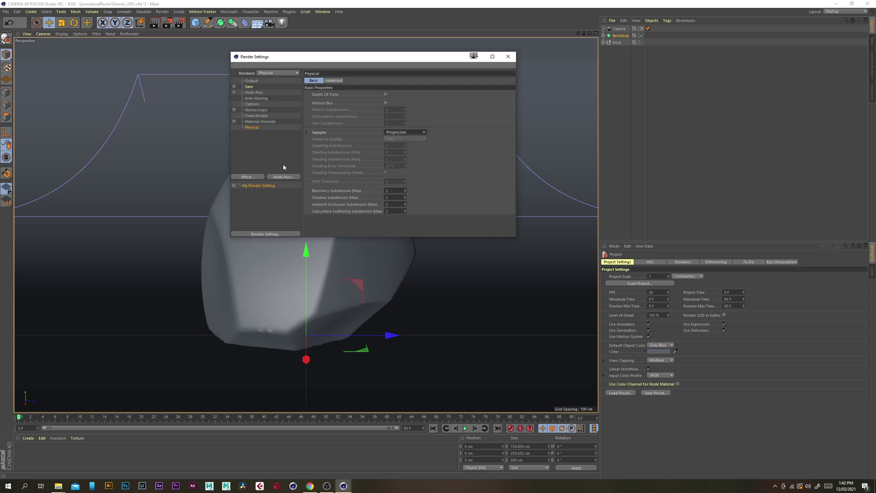
Add Global Illumination to the render settings with Quasi-Monte Carlo (QMC) as both the primary and secondary method
click(247, 177)
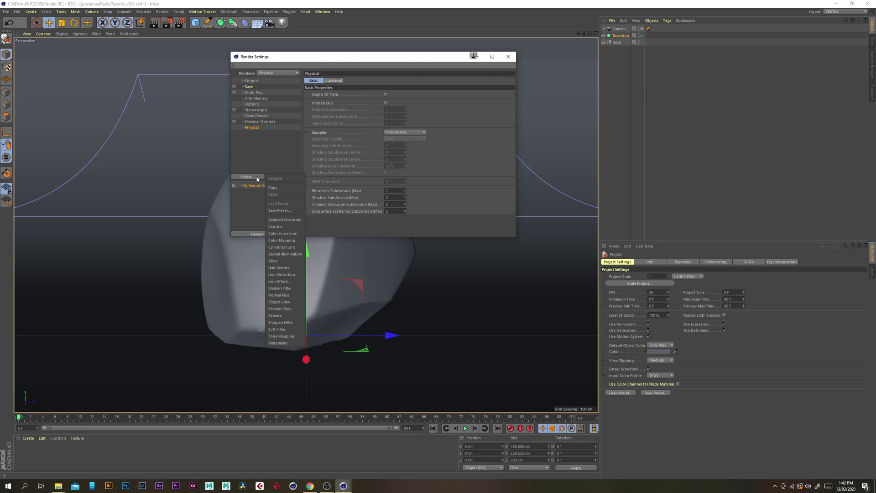
click(285, 254)
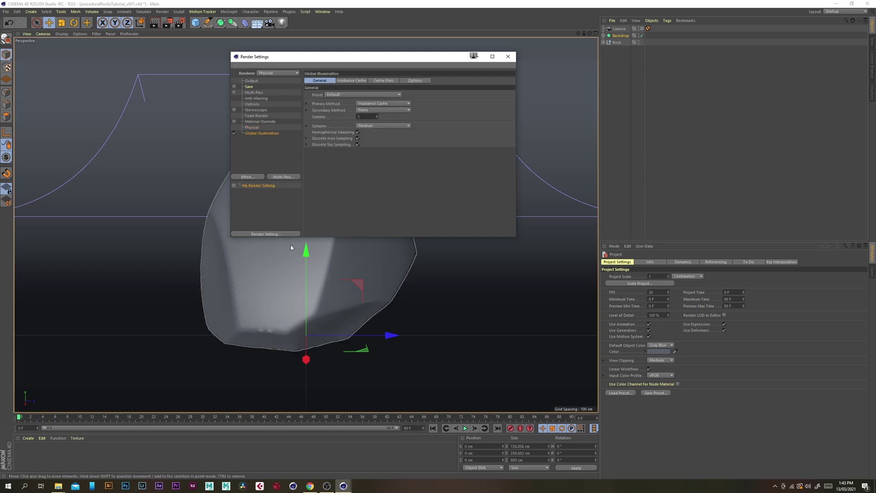
click(382, 105)
click(387, 111)
click(383, 111)
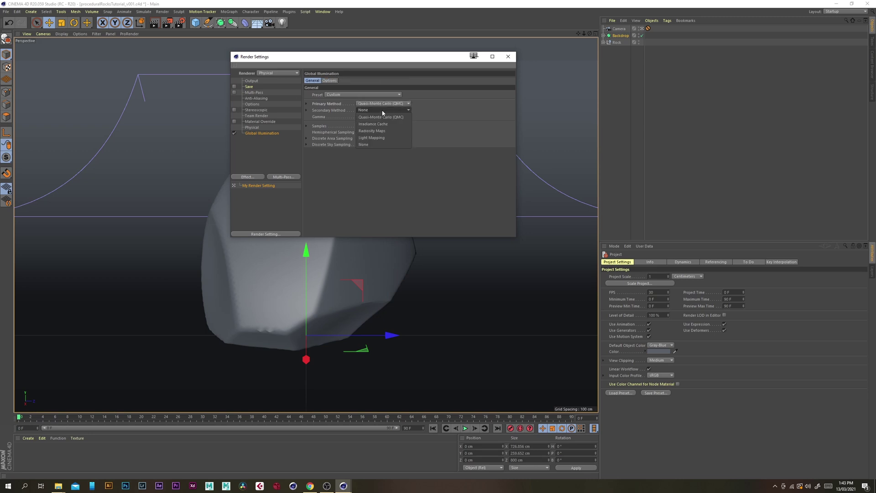
click(388, 118)
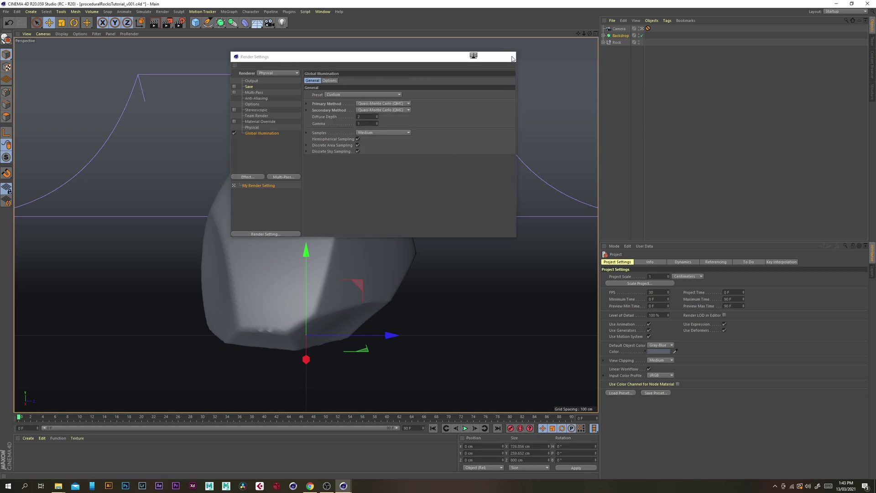
click(507, 57)
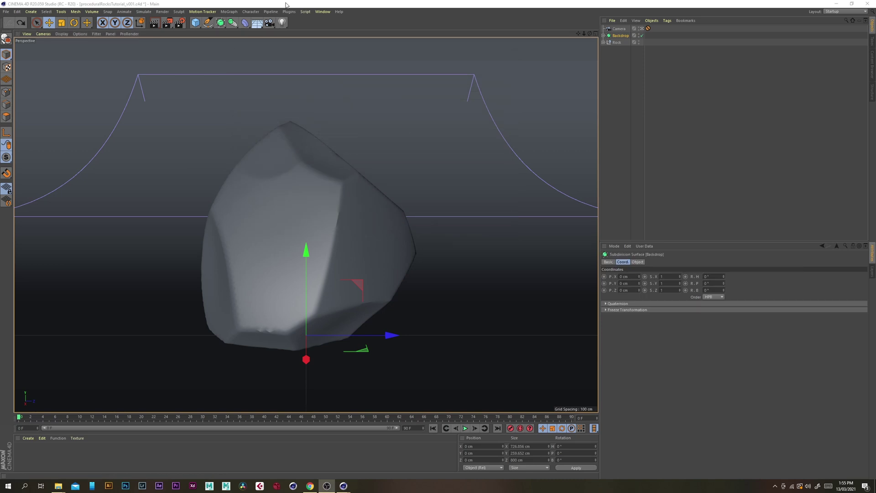
Add a PBR Light with an outer radius of 100 cm and a Disc area shape
click(282, 23)
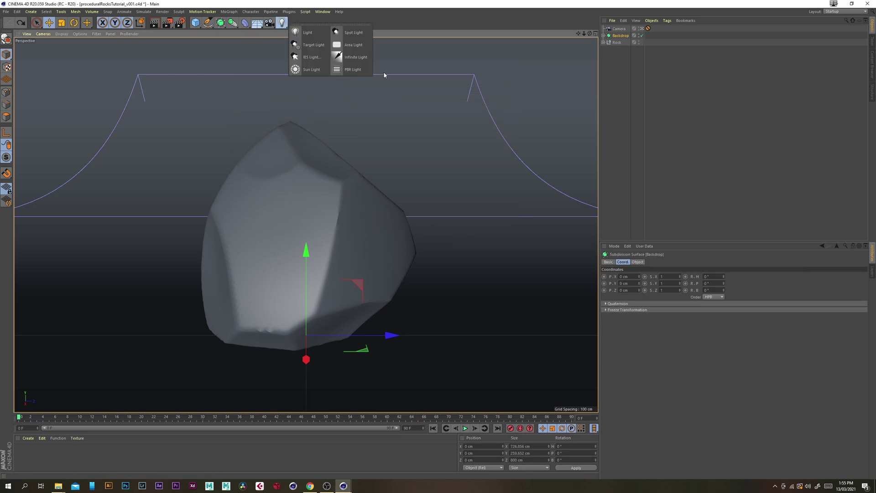
click(359, 73)
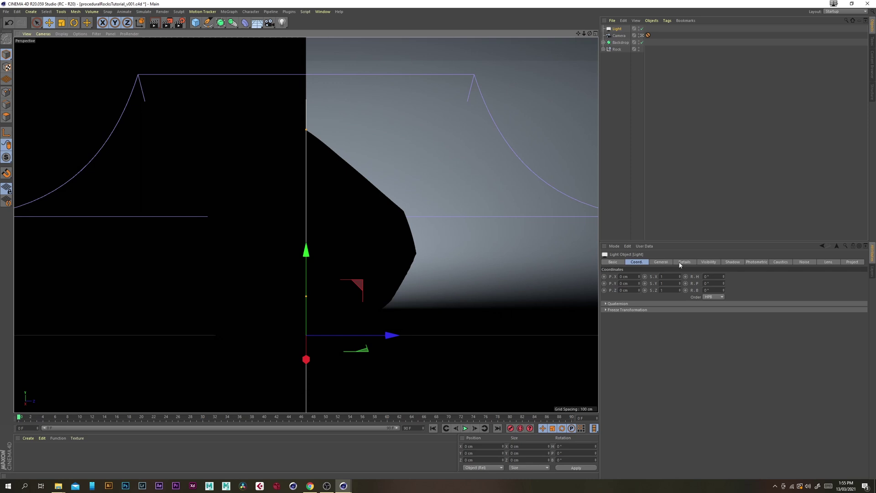
click(683, 262)
click(644, 283)
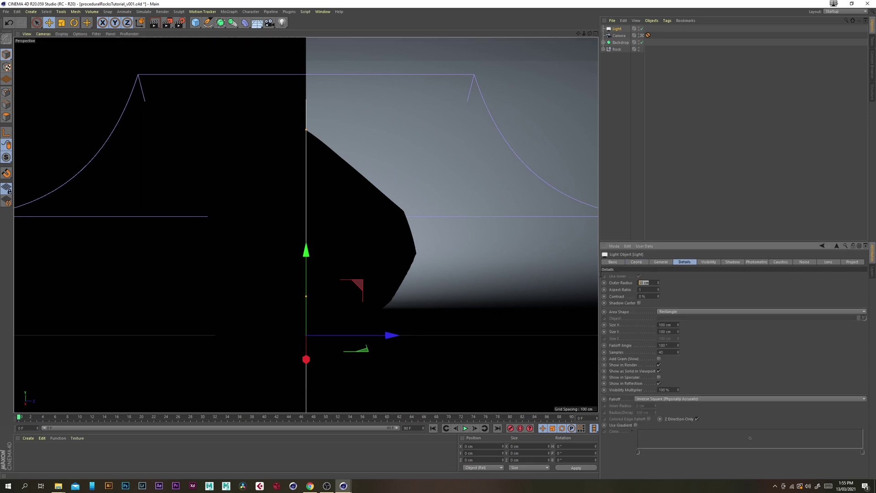
text(10)
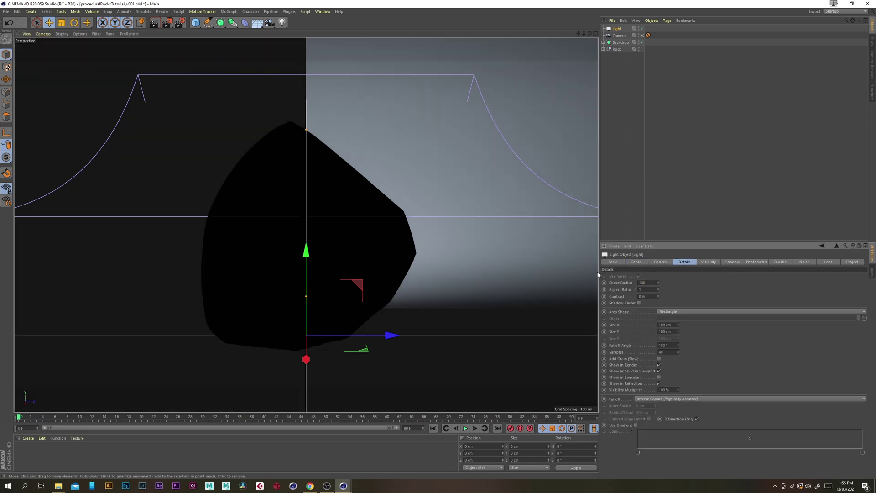
text(0)
key(Return)
click(691, 311)
click(690, 319)
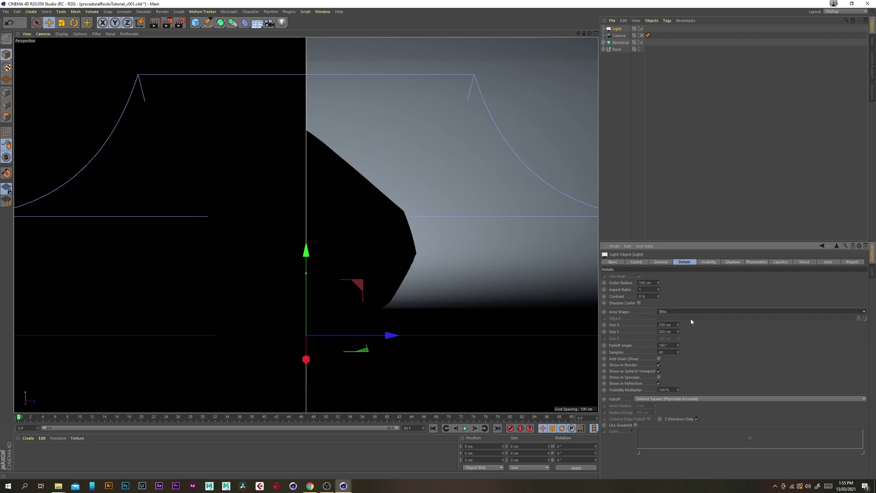
Place the light at Y 250 cm and set its pitch to -90° so it points down
click(636, 262)
click(632, 283)
text(250)
key(Return)
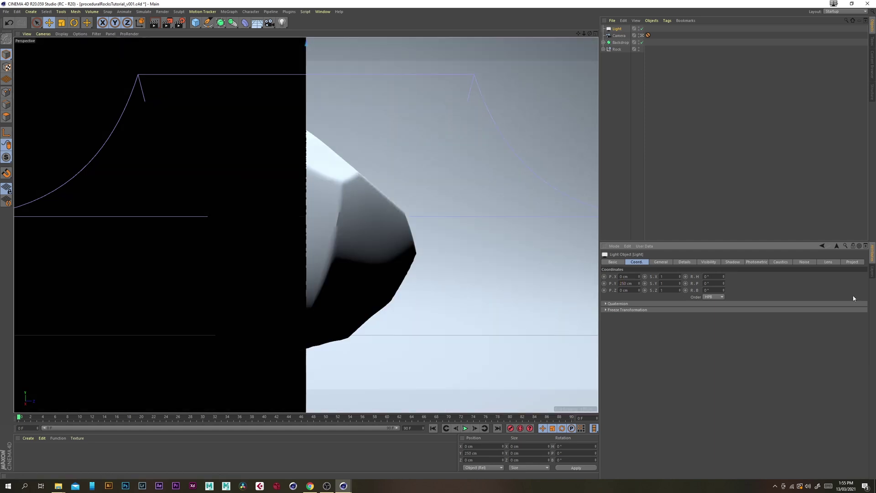
click(707, 283)
key(BackSpace)
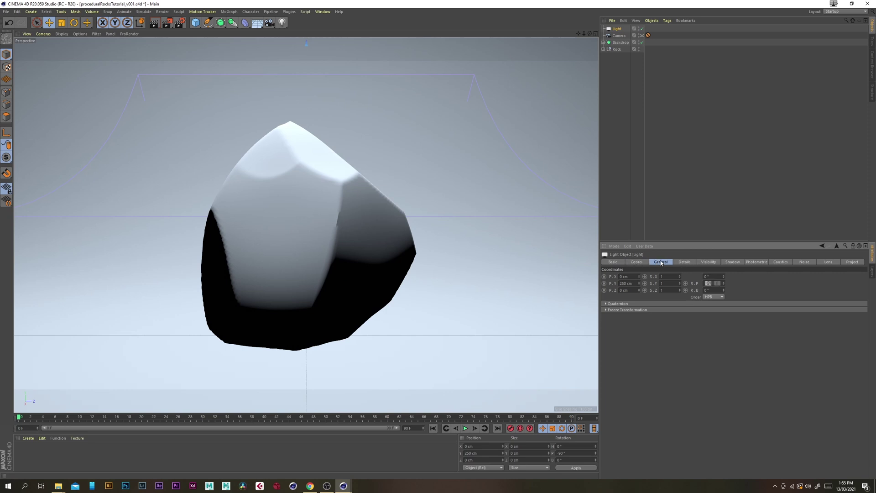
Set the light's intensity to 50%
click(661, 262)
click(664, 329)
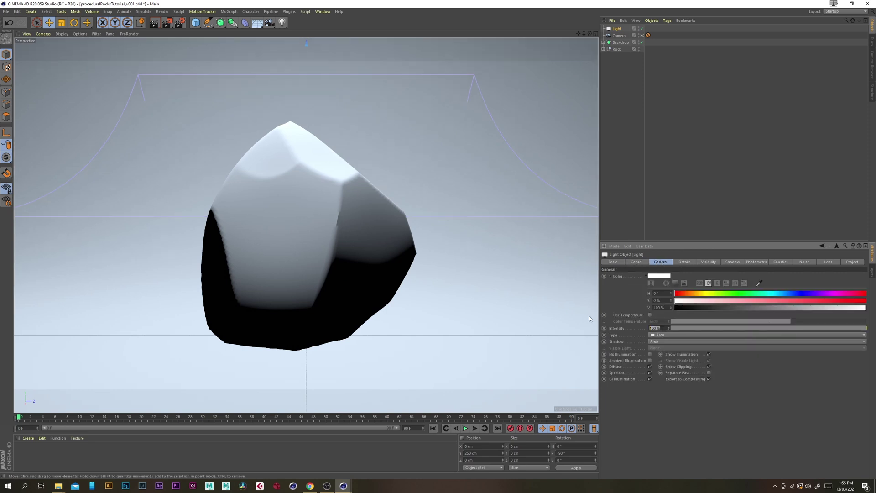
text(50)
key(Return)
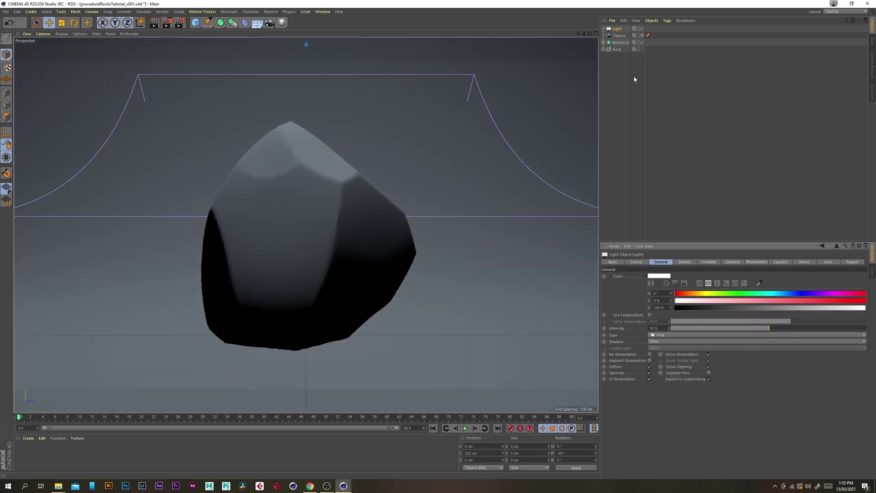
Leave the camera view and add a Sky object to the scene
click(642, 36)
alt+drag(412, 262, 410, 196)
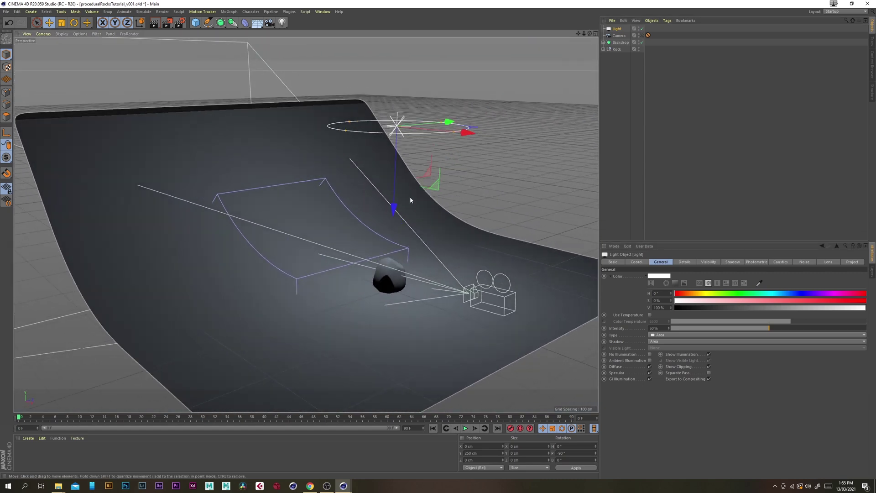
drag(257, 22, 294, 42)
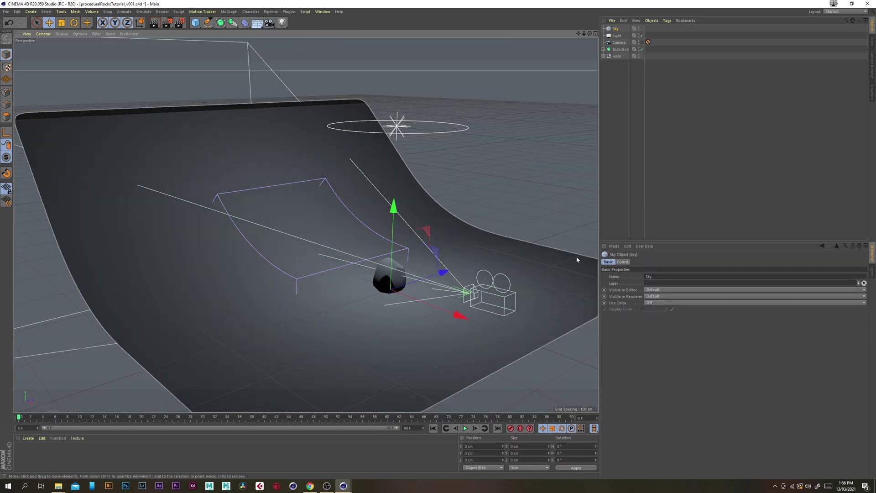
Create a new PBR material, assign it to the Sky object and name it SKY
click(28, 438)
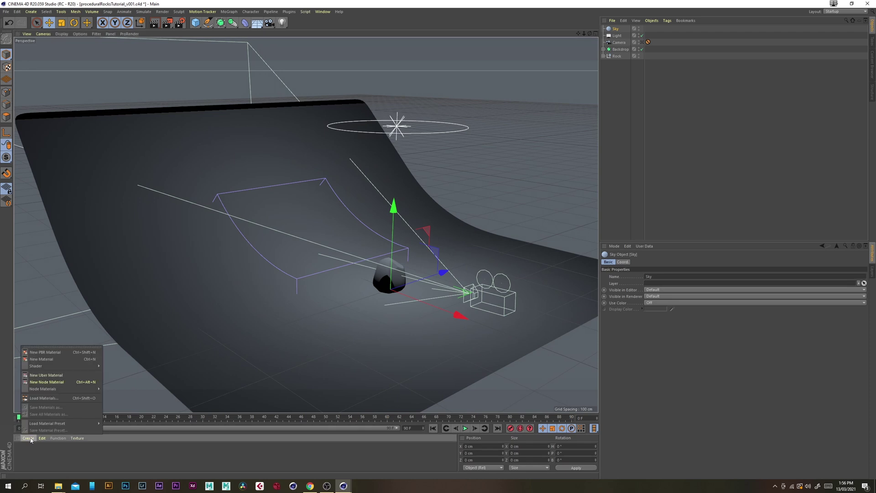
click(45, 351)
drag(20, 456, 615, 28)
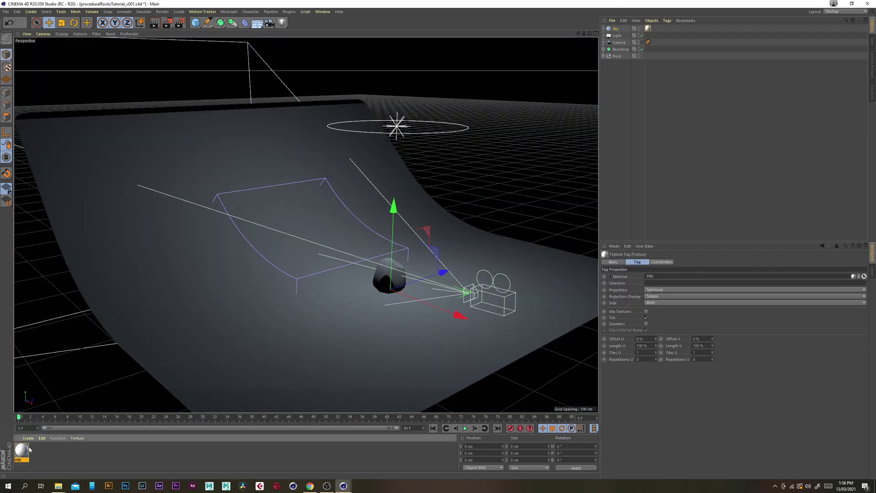
click(22, 452)
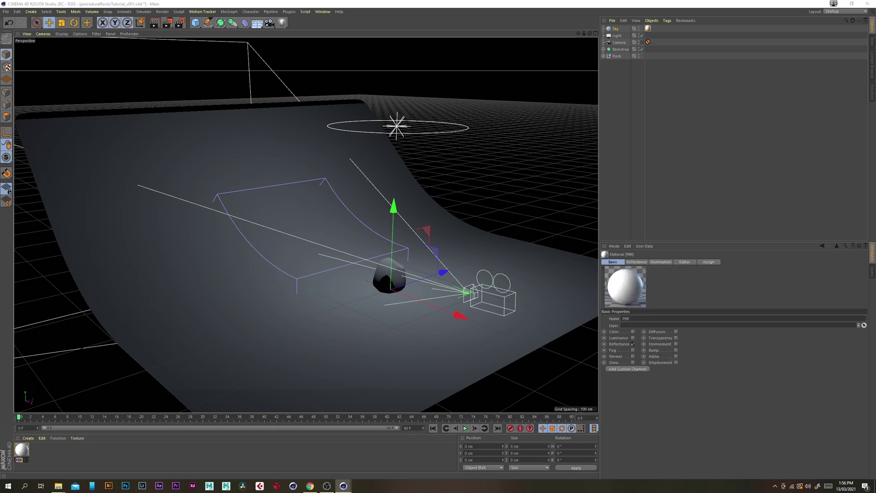
double_click(20, 460)
text(SKY)
key(Return)
Disable Reflectance and enable Luminance in the SKY material
double_click(22, 451)
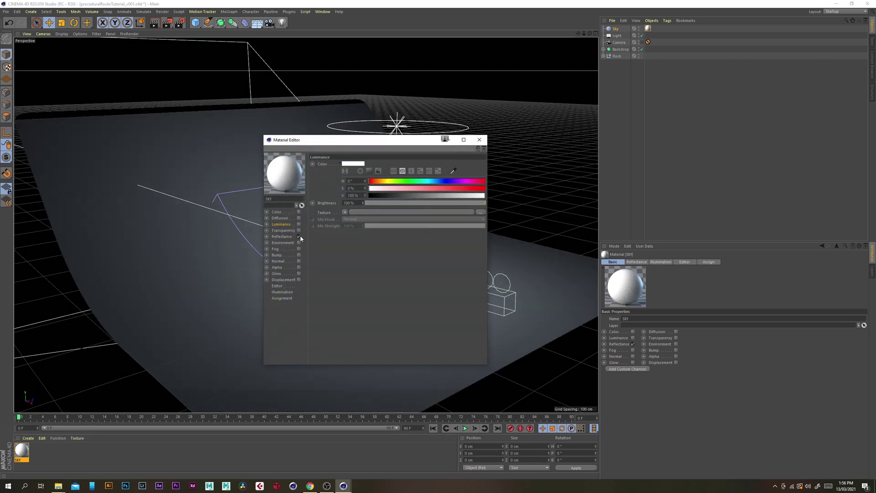
click(299, 236)
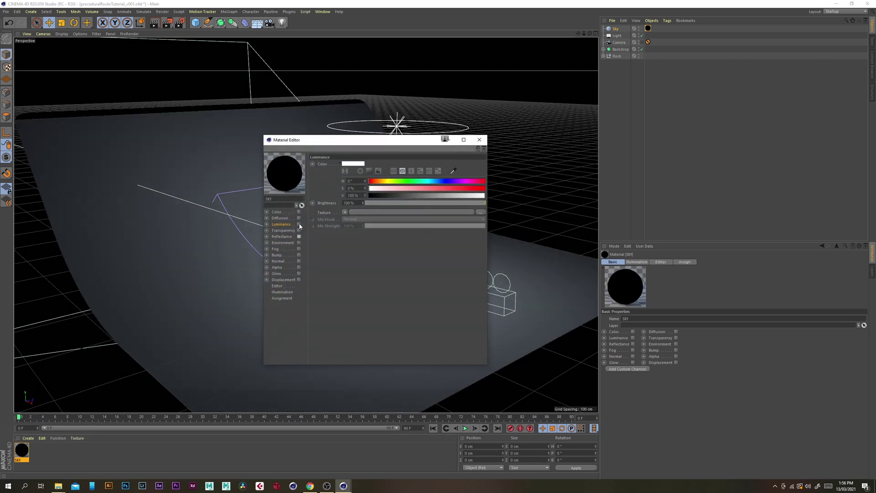
click(299, 224)
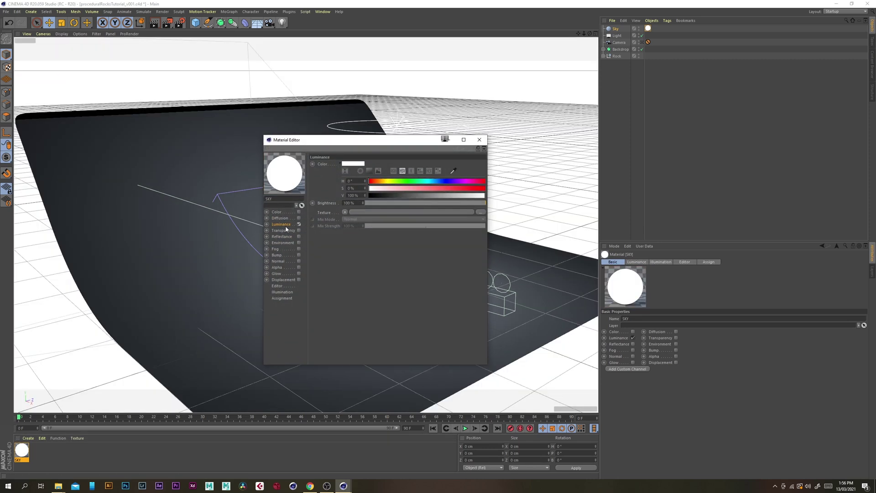
Load lebombo_8k.hdr from the HDR Images folder as the SKY material's luminance texture
click(480, 212)
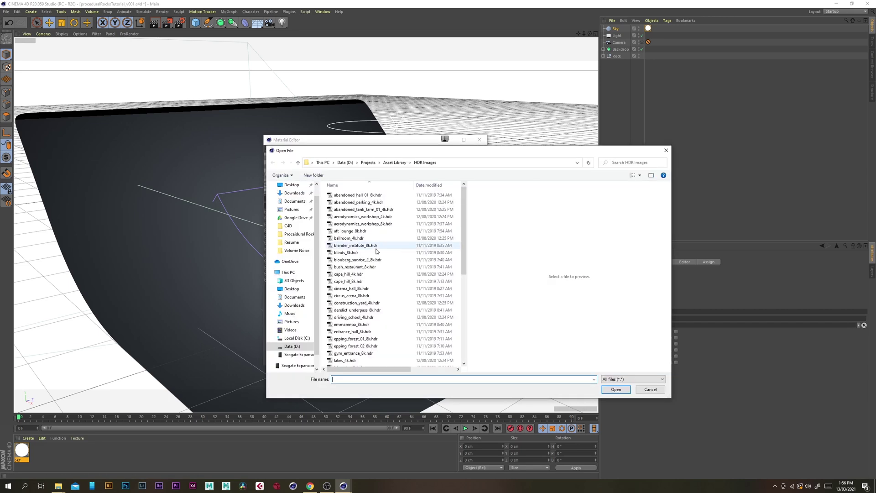
drag(463, 257, 461, 345)
scroll(368, 265, up, 3)
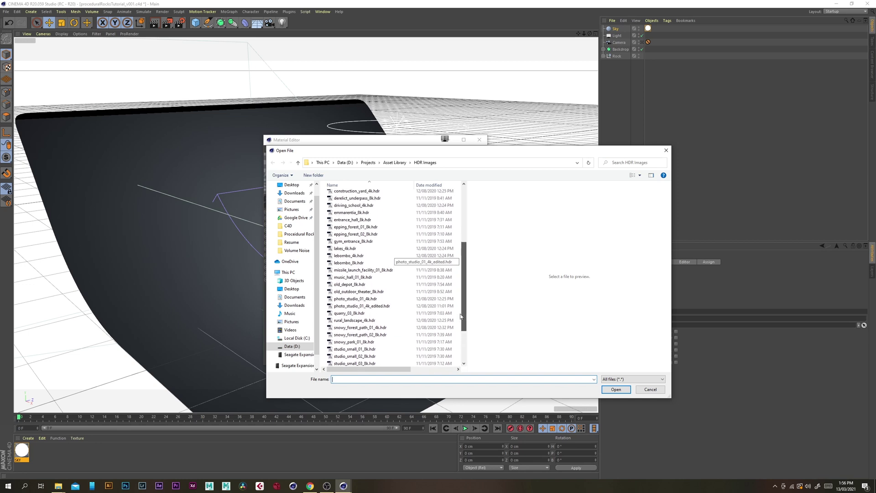
click(360, 264)
click(616, 390)
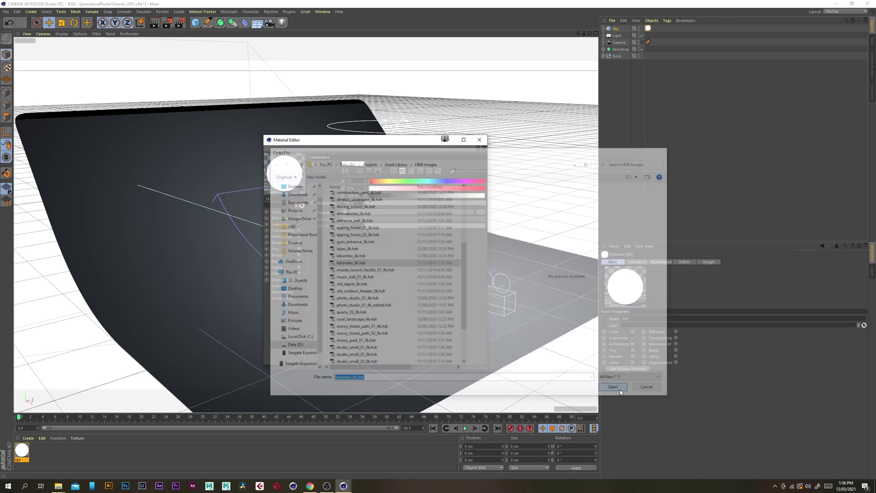
Finish loading the HDRI, close the SKY material and set the Sky object's heading rotation to 10°
click(476, 266)
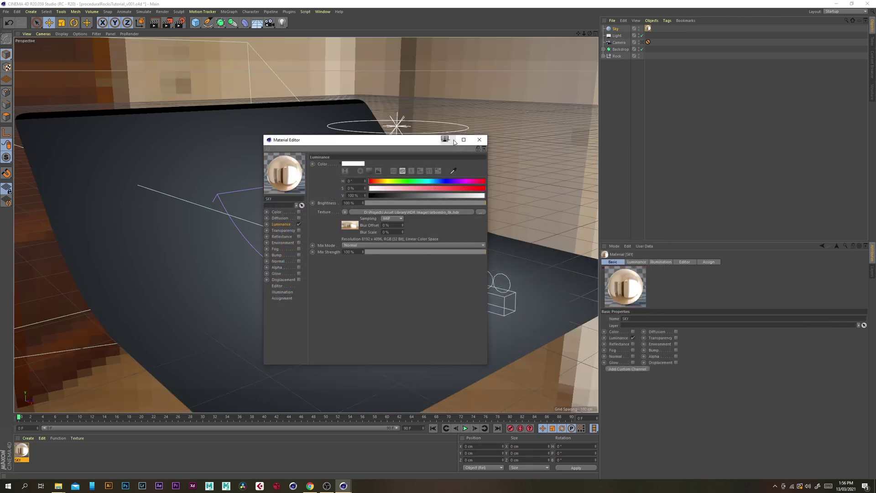
click(479, 140)
click(642, 216)
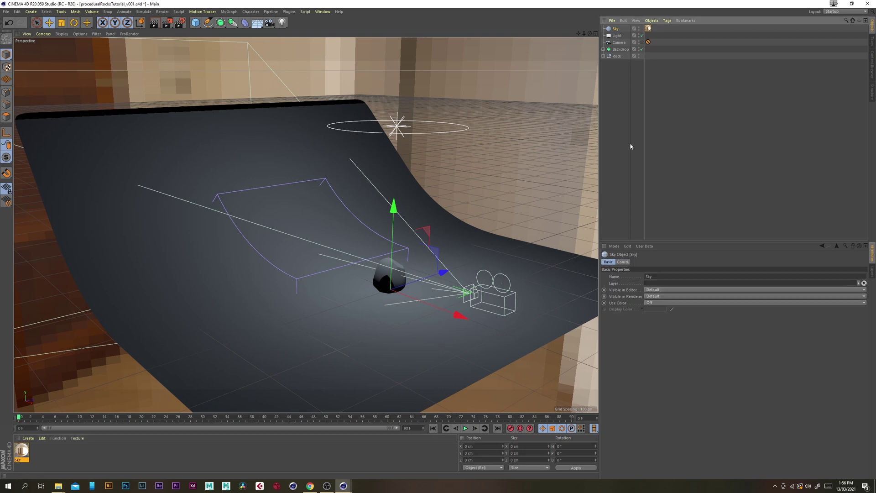
click(623, 262)
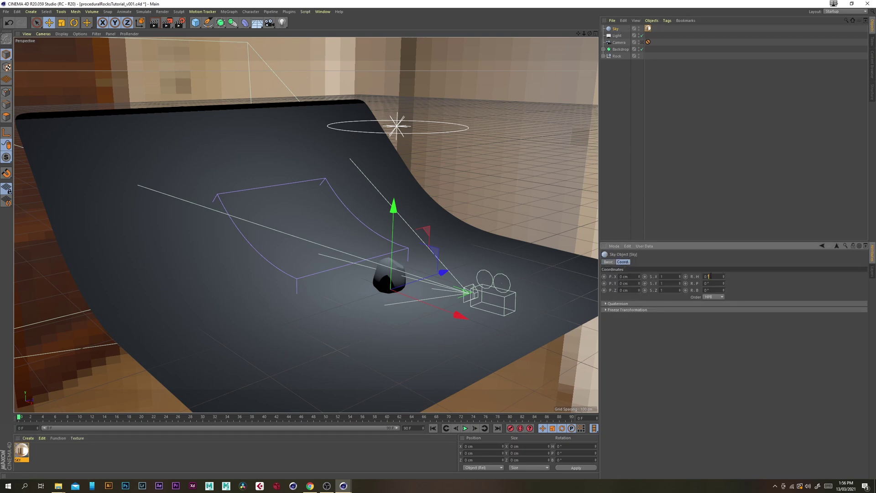
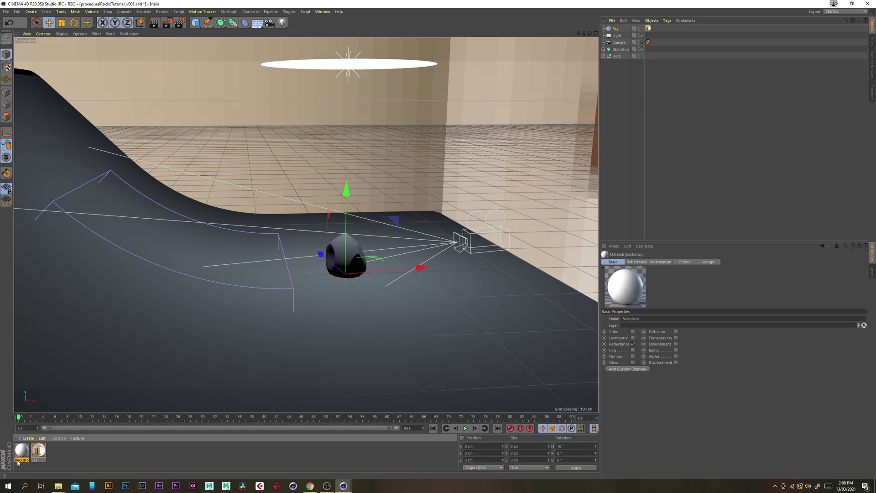
Load a Layer shader as the Default Diffuse texture in the Backdrop material's Reflectance and add a Color shader to it
double_click(21, 453)
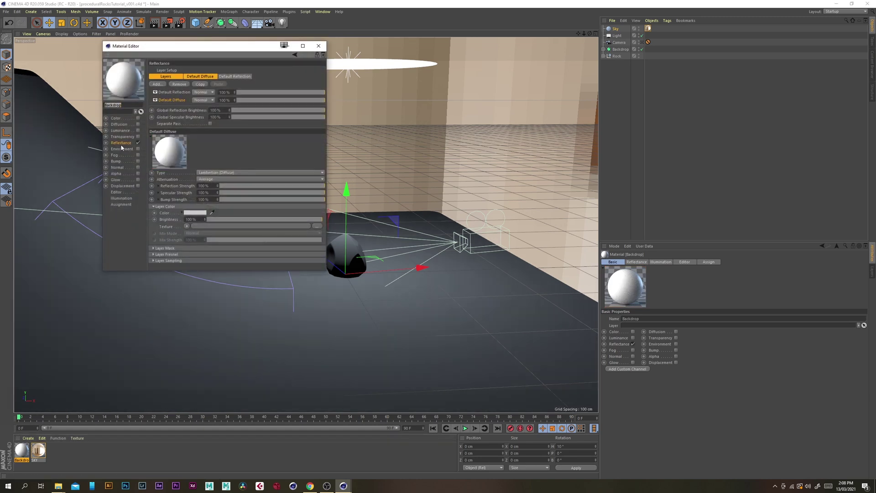
click(186, 226)
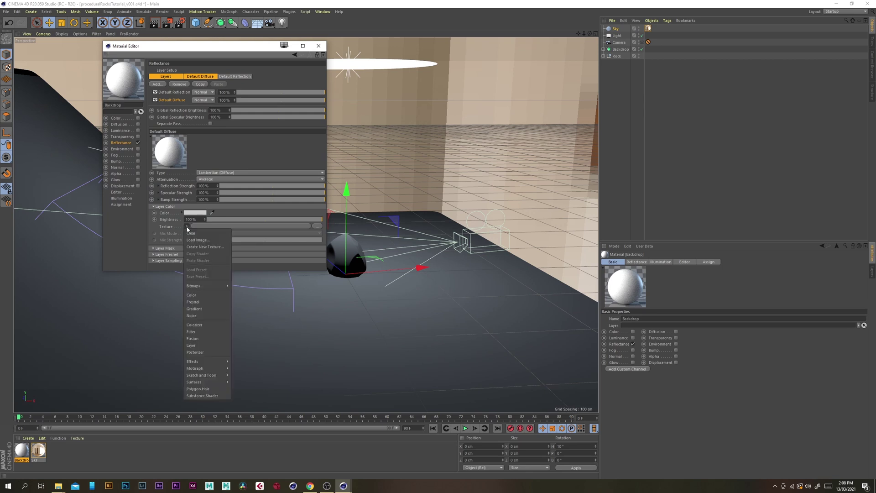
click(205, 350)
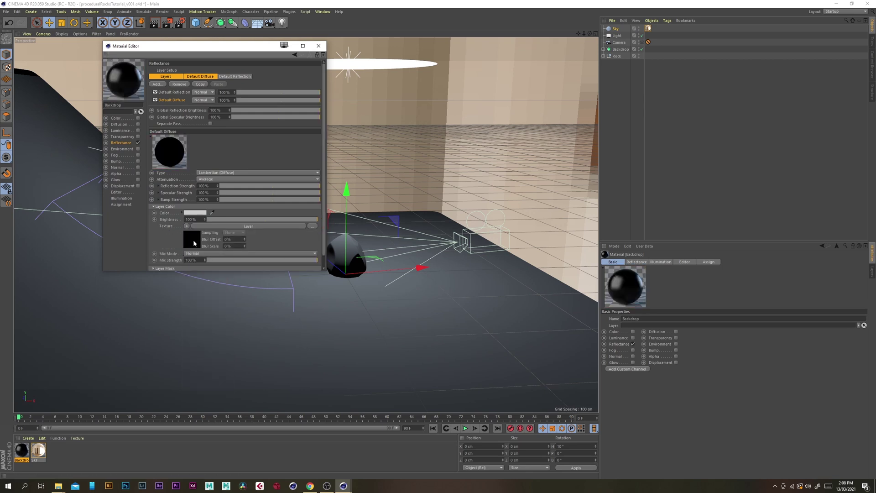
click(193, 239)
click(183, 125)
click(212, 152)
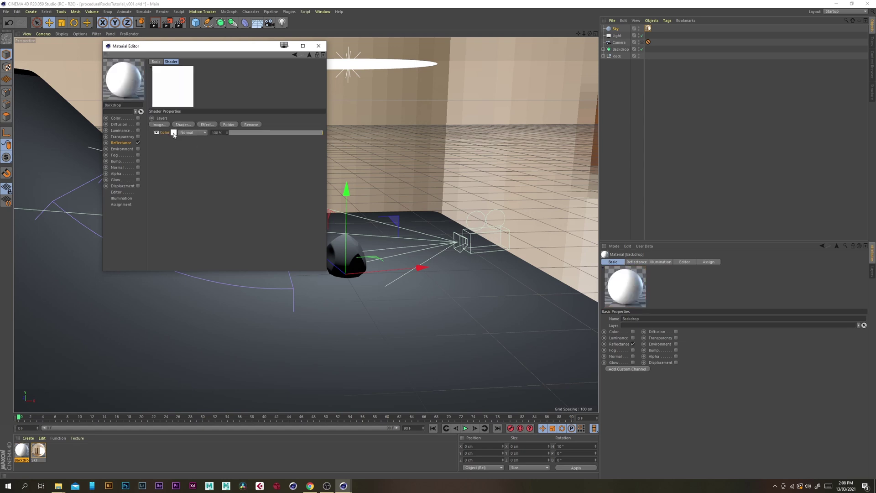
Open the rock palette image in the Picture Viewer and sample its rightmost grey swatch as the Color layer's colour
click(174, 133)
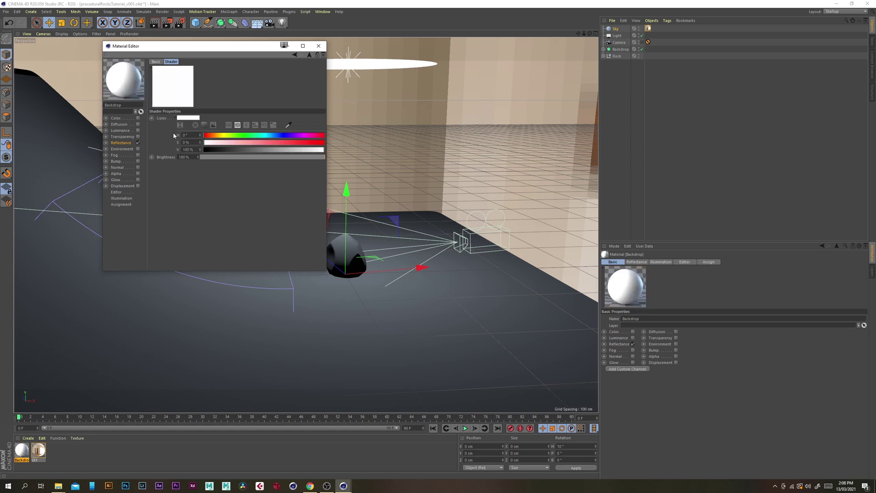
click(322, 12)
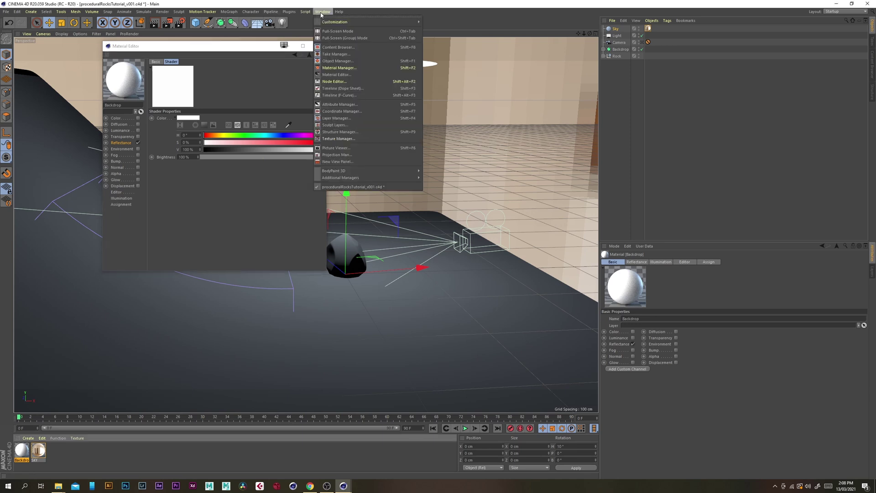
click(352, 148)
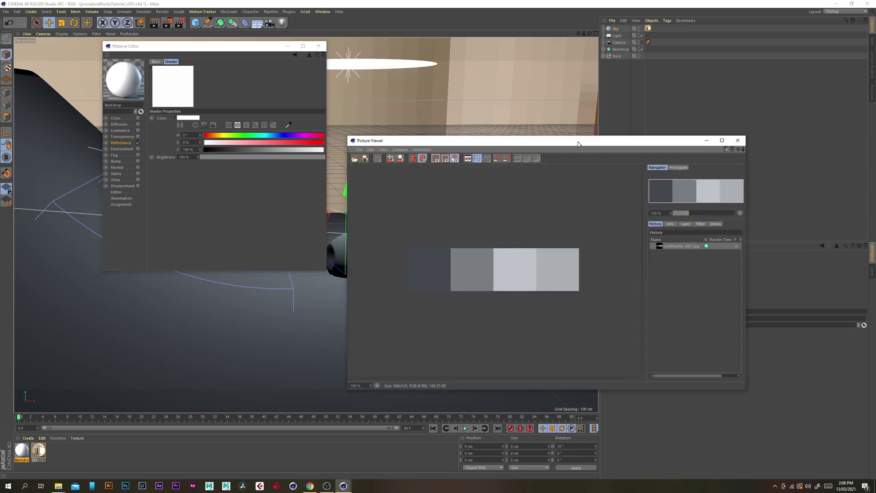
click(288, 125)
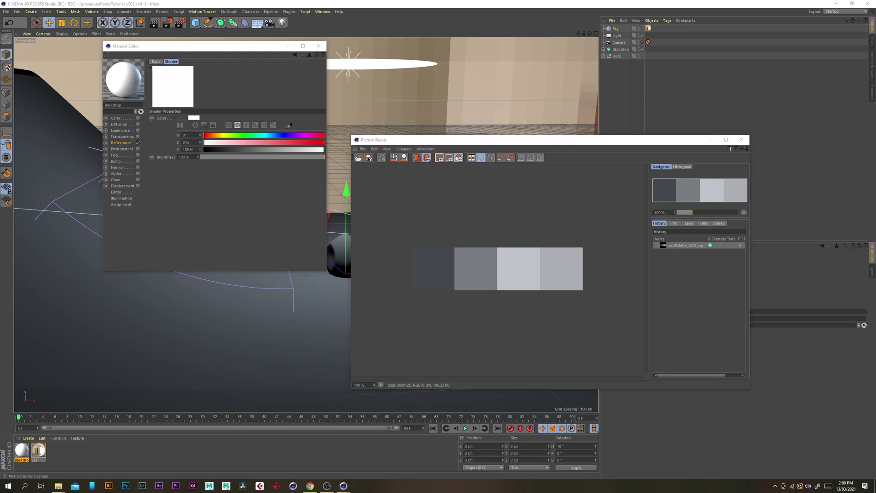
click(569, 269)
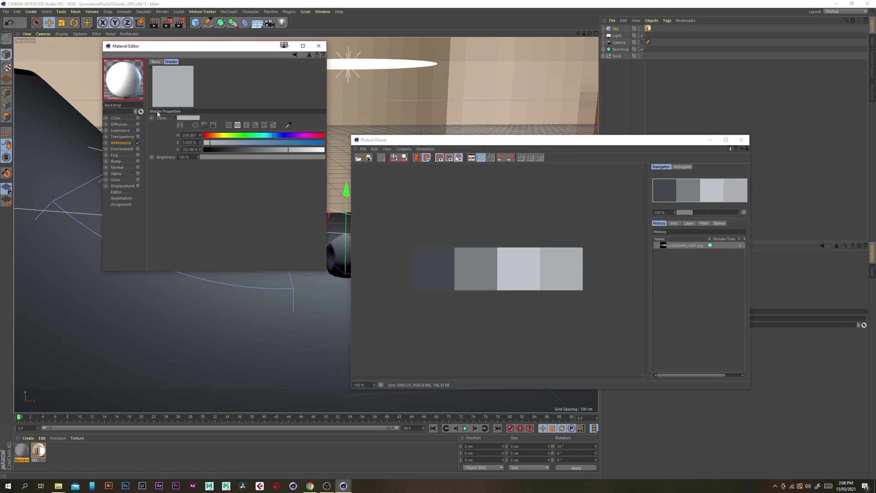
Add a Noise shader above the Color layer and set its noise type to Turbulence
click(309, 56)
click(183, 124)
click(216, 174)
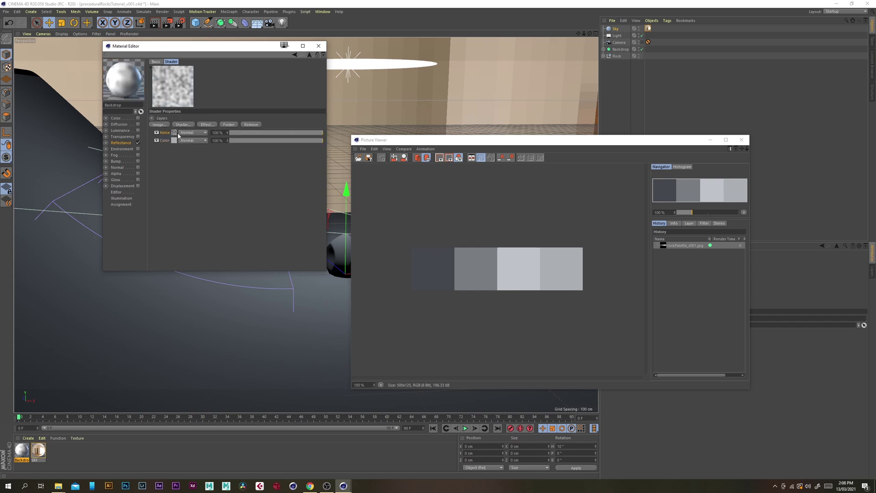
click(176, 140)
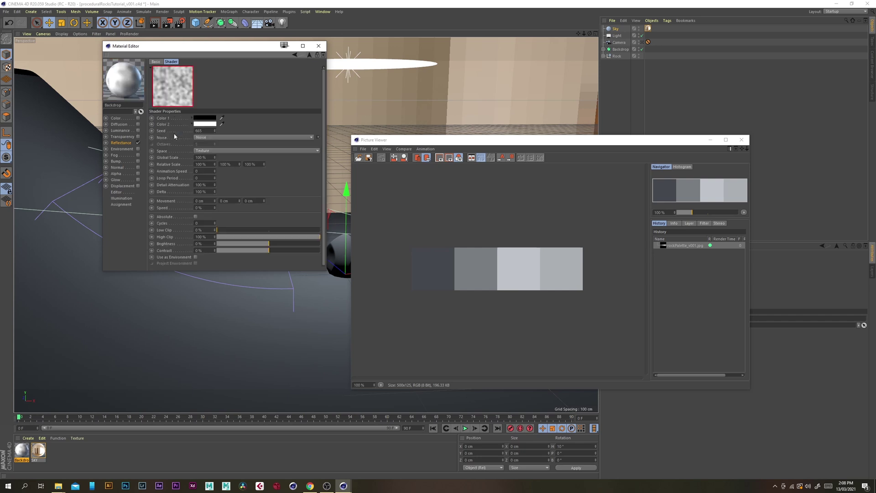
click(206, 137)
click(227, 296)
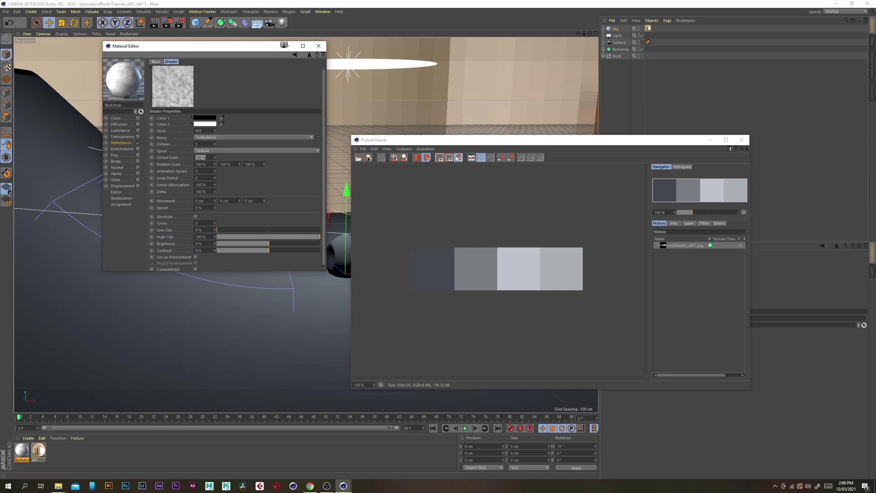
Set the Noise shader's Global Scale to 750% and High Clip to 75%
key(Return)
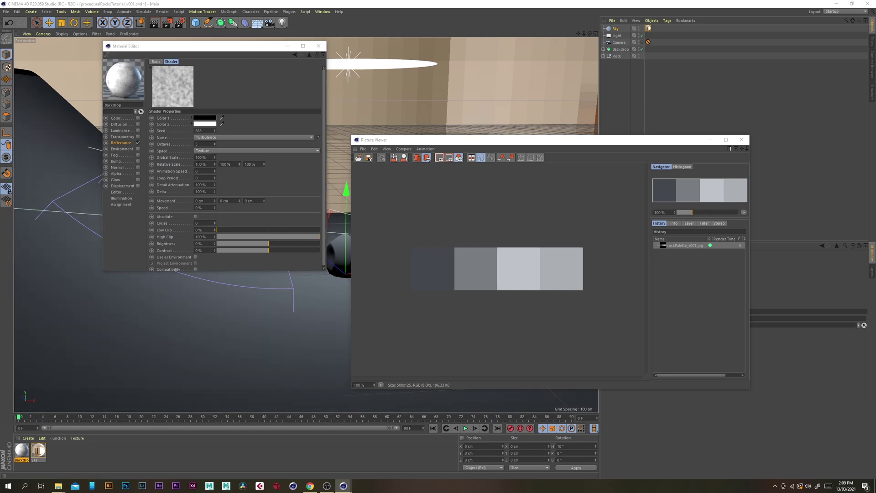
text(1)
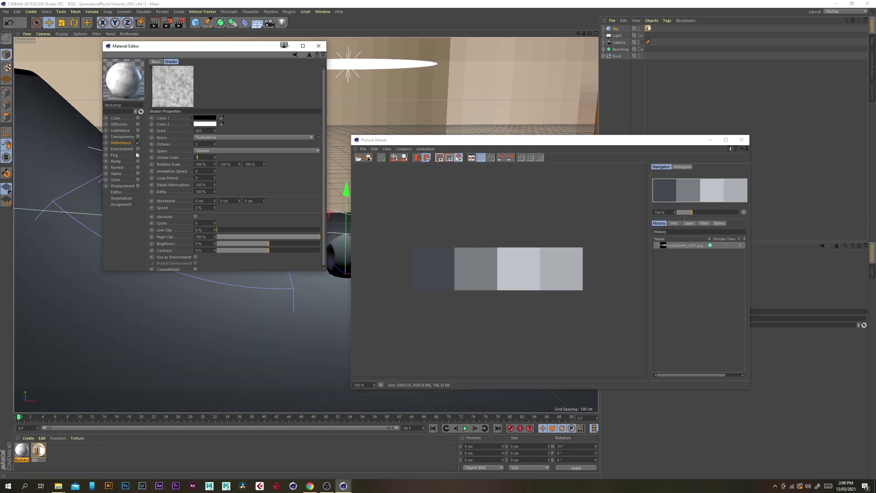
key(Return)
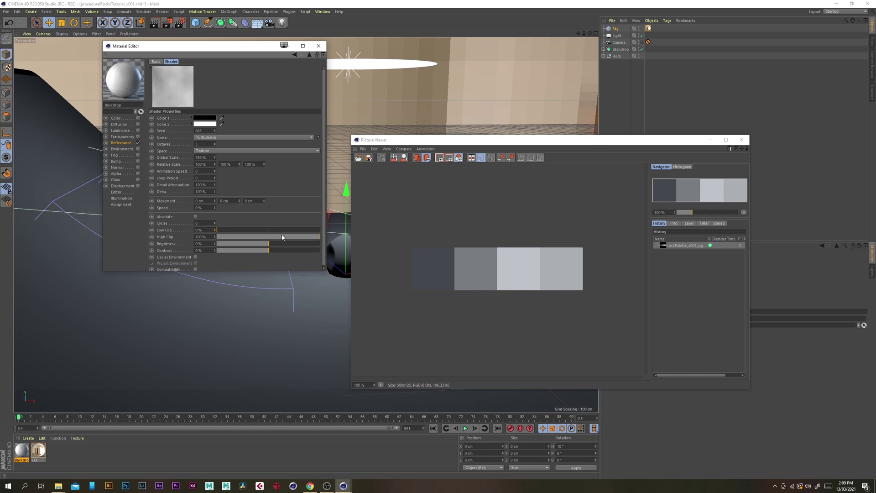
click(201, 237)
text(75)
key(Return)
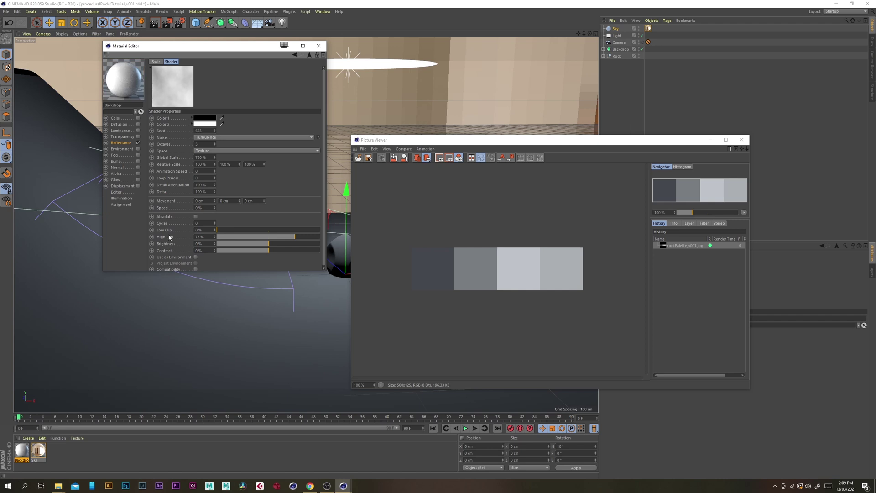
Blend the Noise layer over the colour with Multiply at 25% strength
click(309, 55)
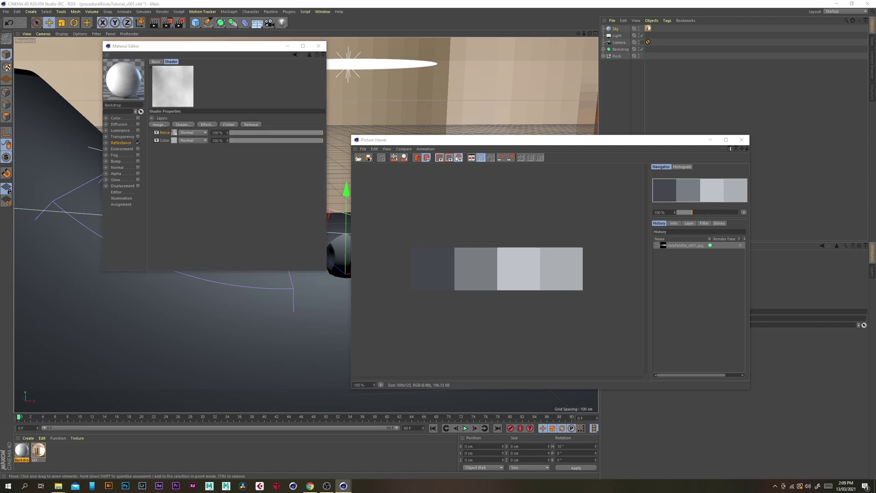
click(196, 135)
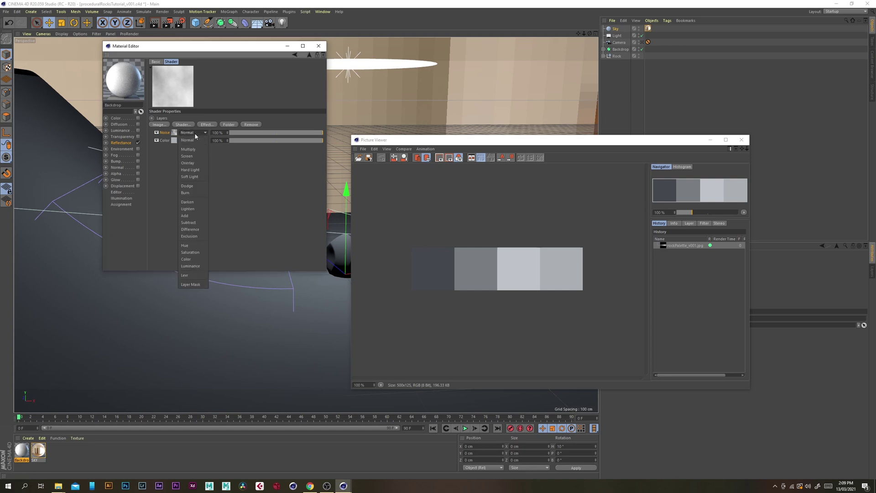
click(195, 150)
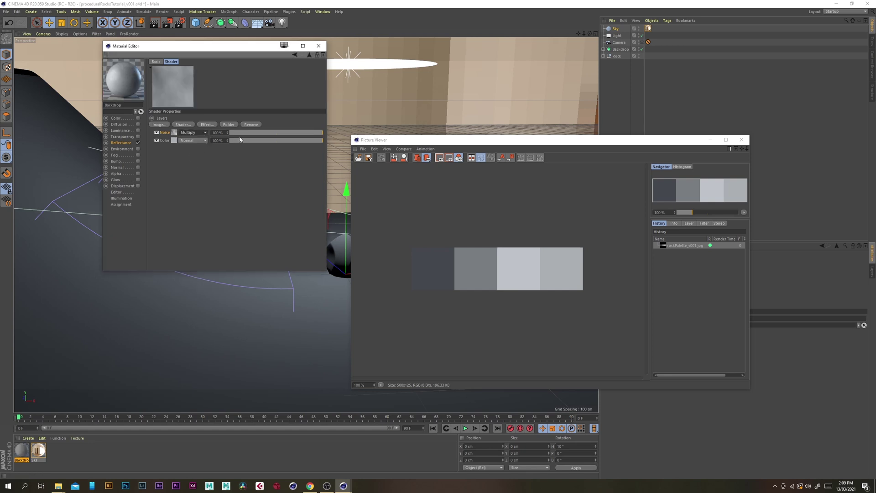
text(25)
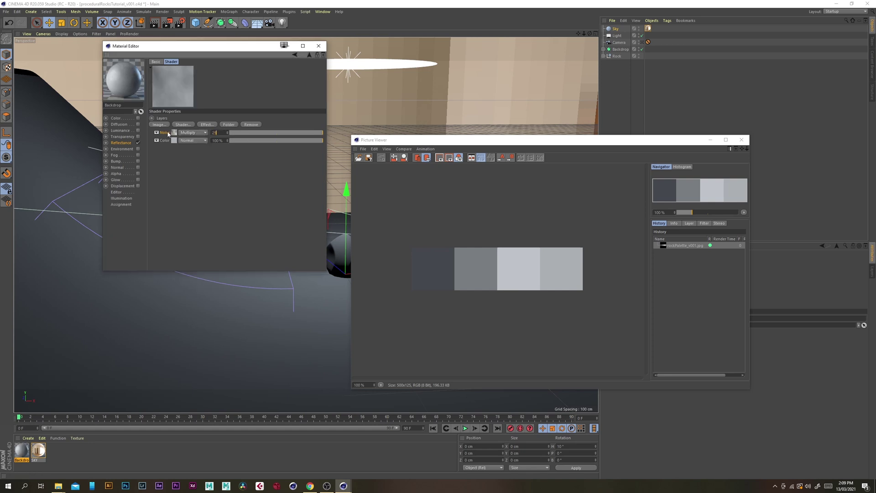
key(Return)
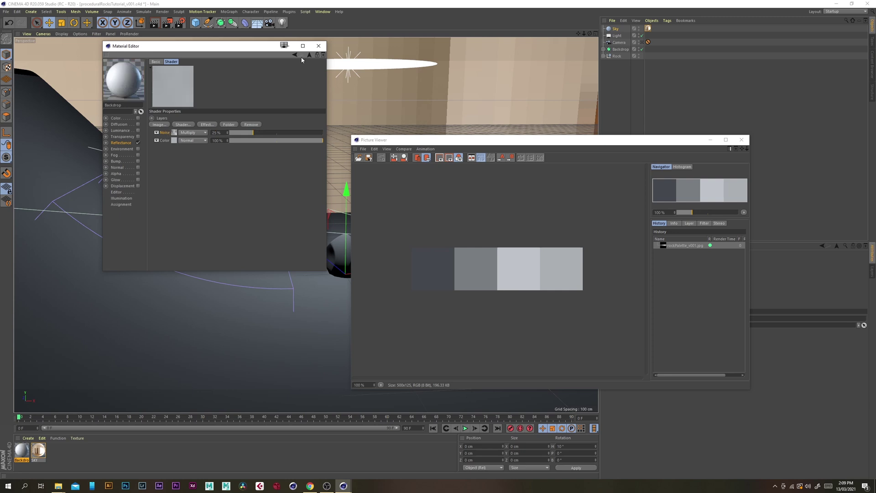
Set the Default Reflection layer's Roughness to 50% and Specular Strength to 25% in the Backdrop material
click(309, 55)
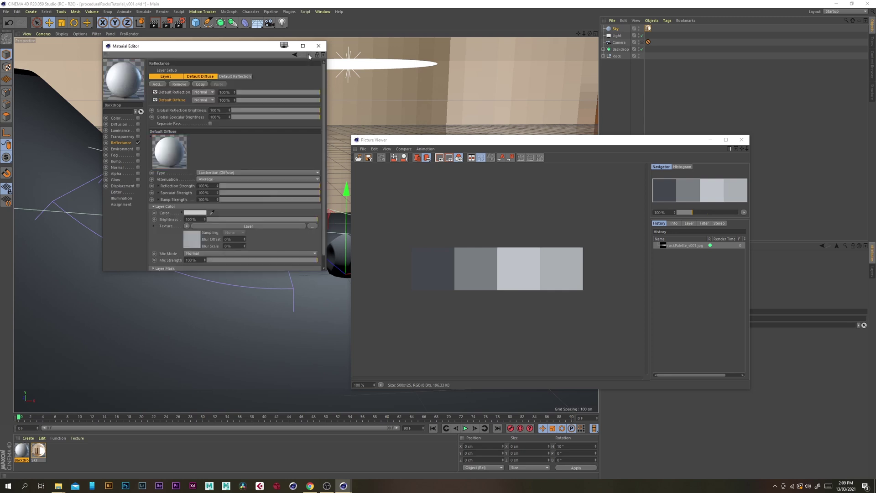
click(174, 92)
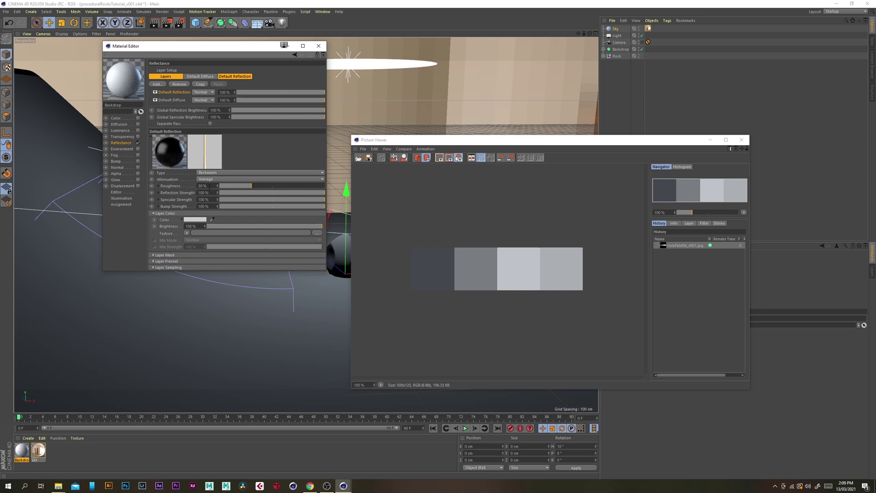
click(211, 184)
text(50)
key(Return)
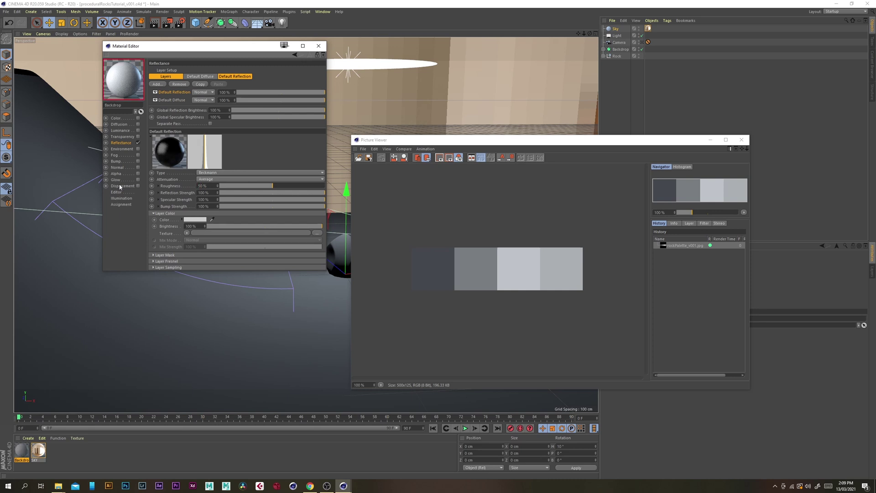
click(207, 199)
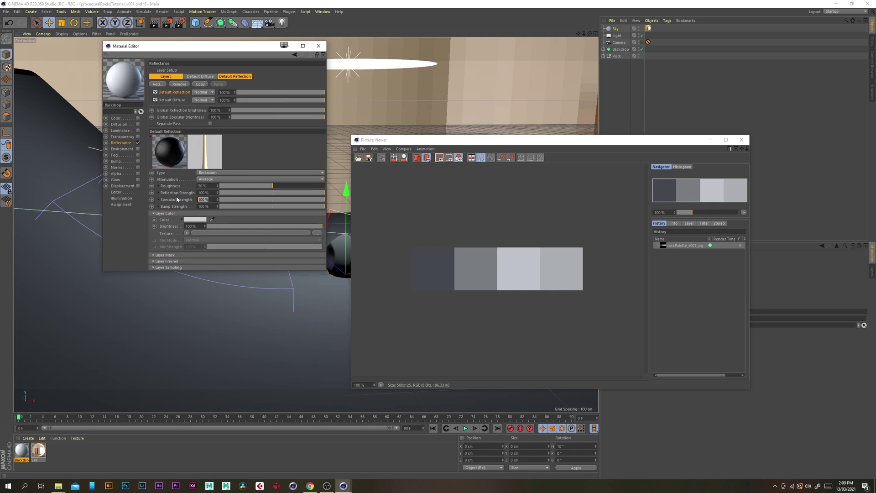
text(25)
key(Return)
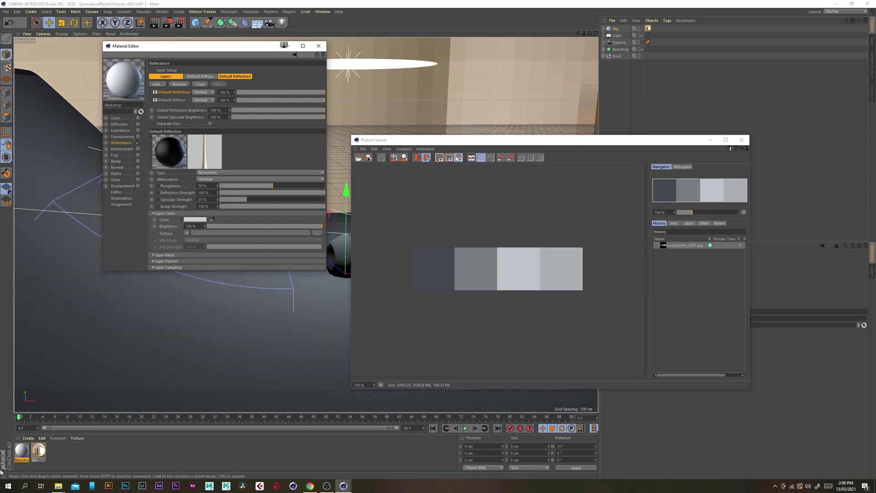
Assign the Backdrop material to the backdrop, clear away the open editor windows and return to the camera view
click(111, 327)
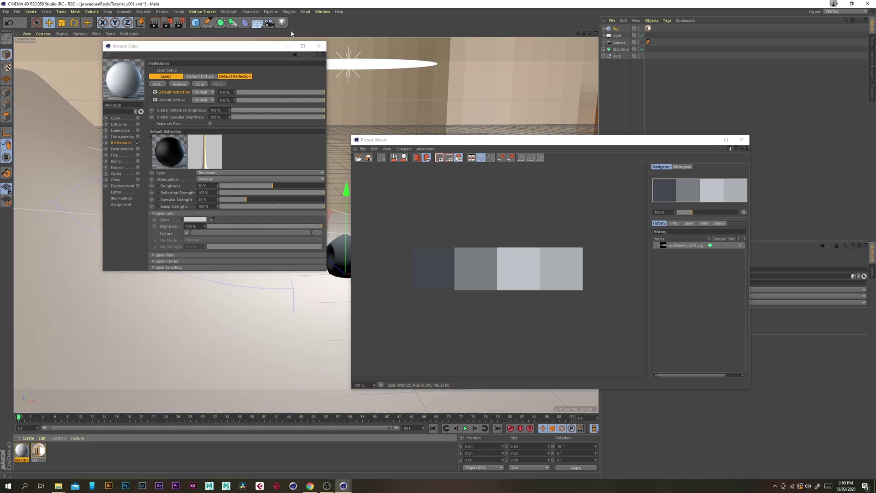
click(319, 46)
click(711, 142)
drag(711, 141, 0, 292)
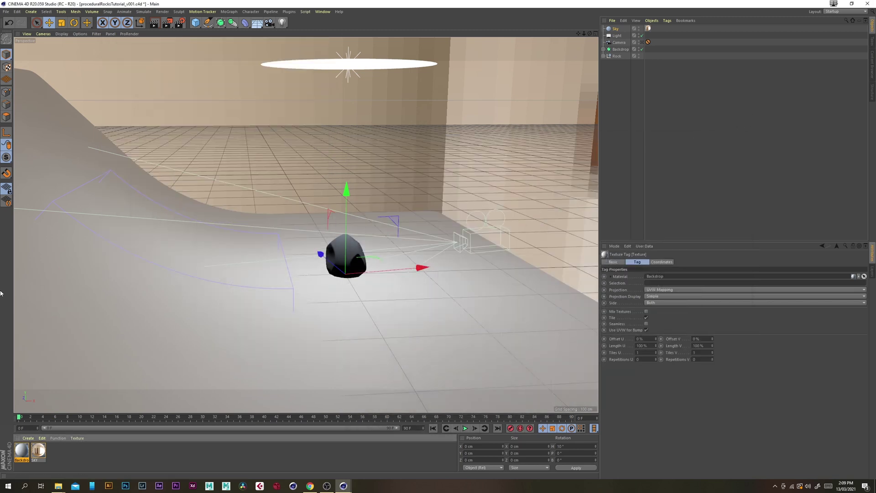
click(642, 42)
click(642, 42)
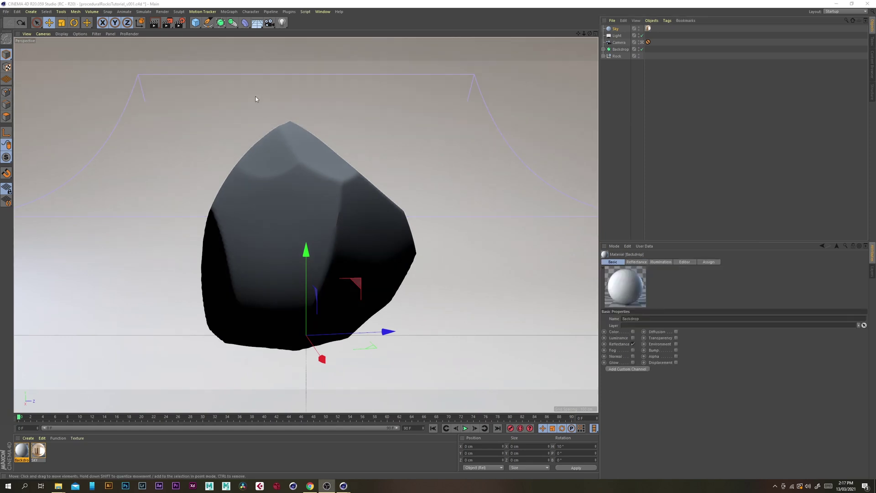
Create a new PBR material and assign it to the Rock object
click(29, 438)
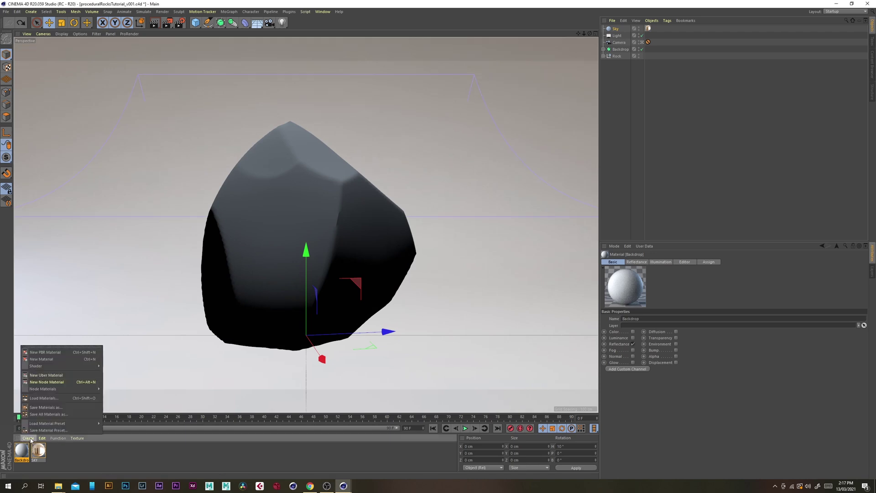
click(59, 355)
drag(25, 452, 621, 56)
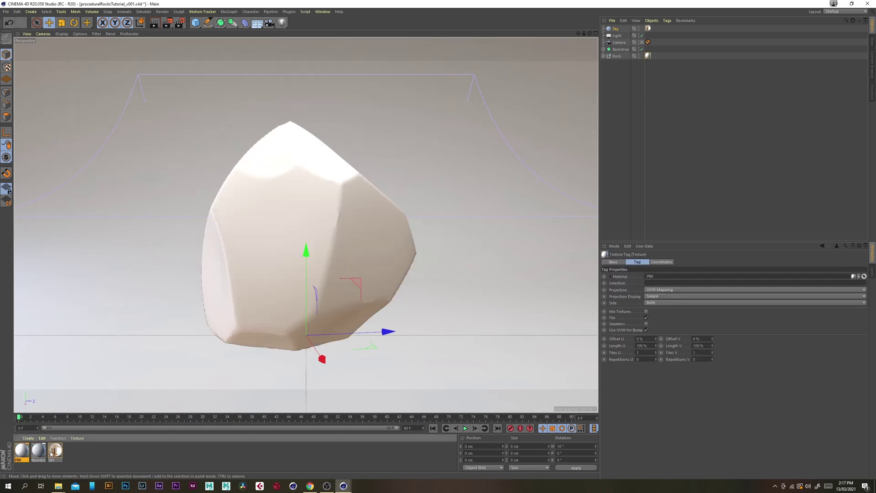
Rename the new PBR material to Rock
double_click(24, 450)
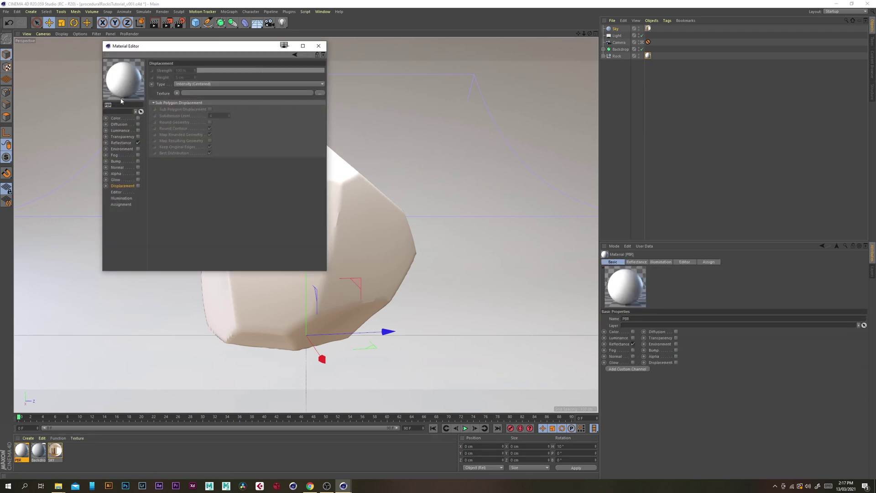
text(Rock)
key(Return)
Darken the Rock material's Default Diffuse layer colour to a value of 50%
click(123, 143)
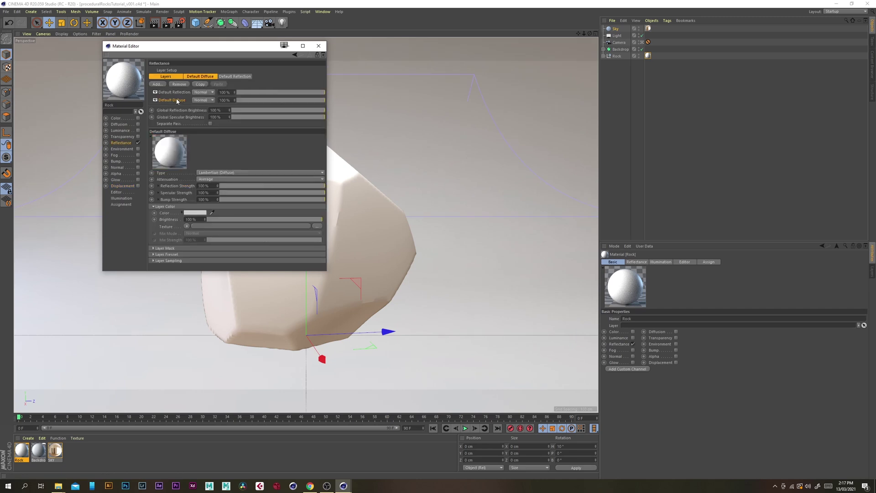
click(196, 212)
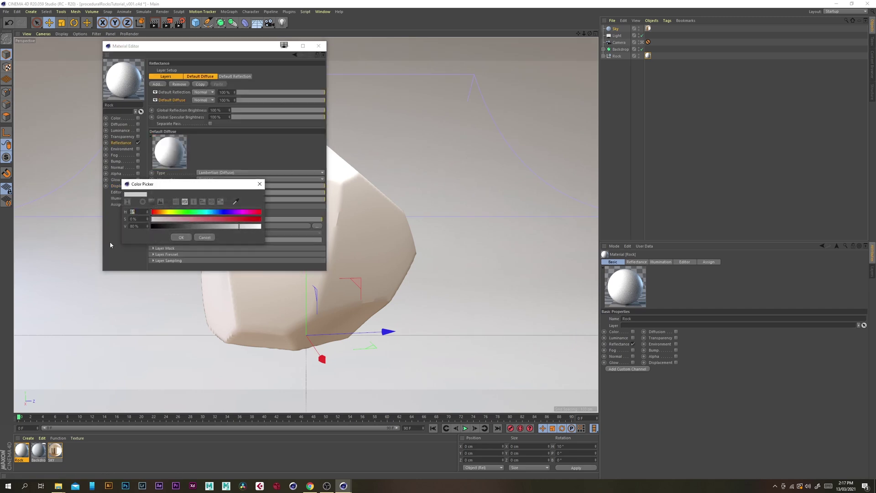
click(137, 226)
text(50)
key(Return)
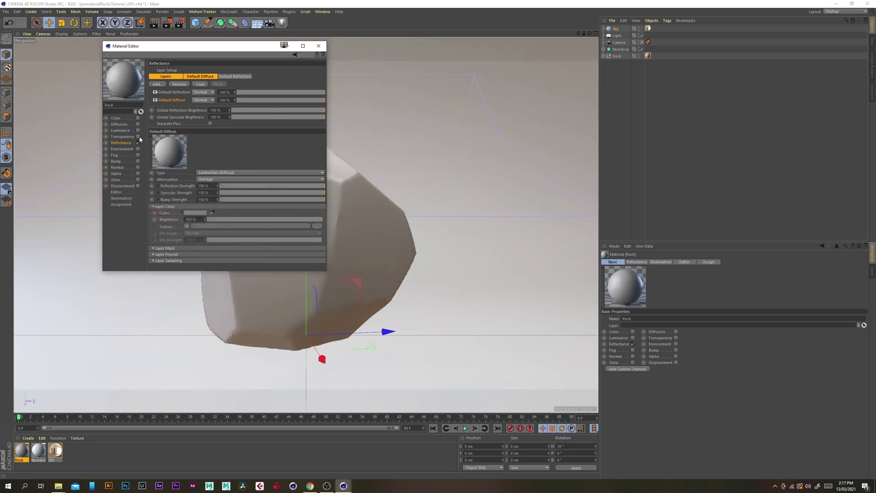
Enable the Rock material's Displacement channel and load a Layer shader as its texture
click(127, 186)
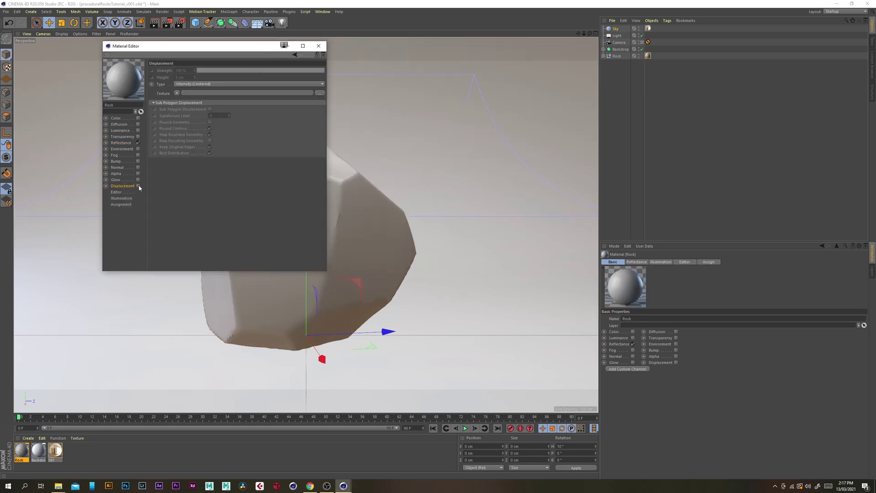
click(138, 186)
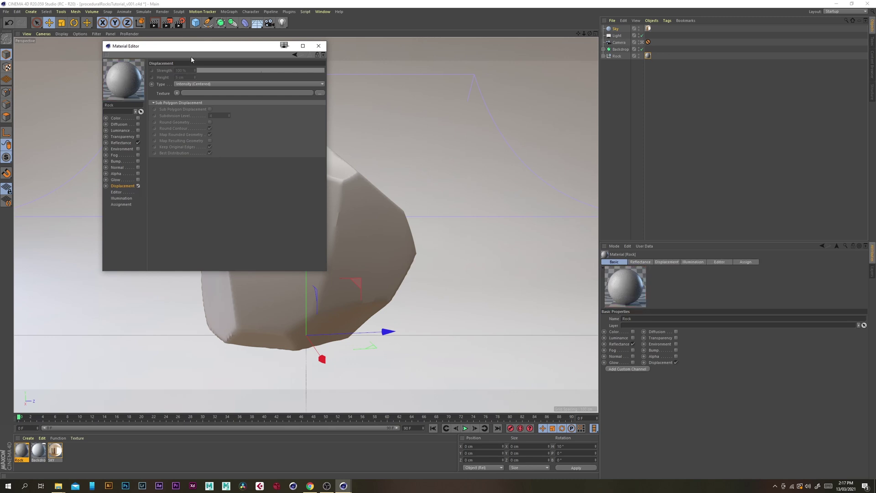
click(177, 93)
click(190, 213)
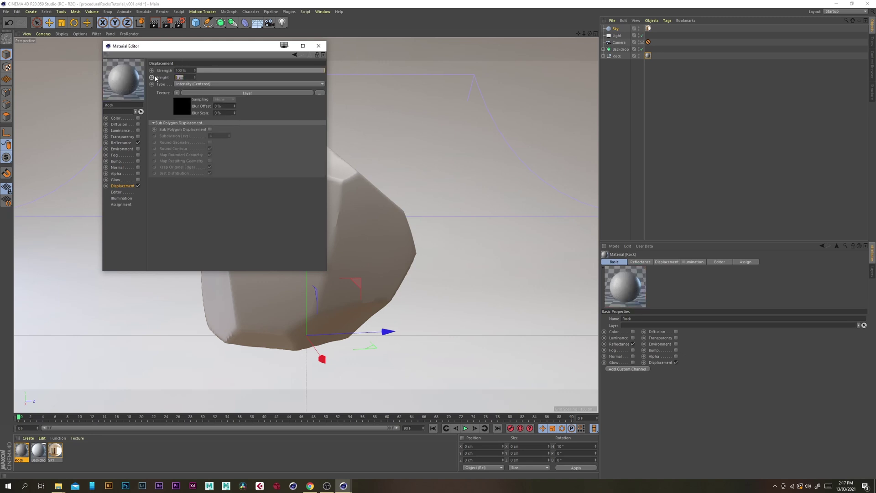
Set the displacement Height to 1.5 cm and enable Sub-Polygon Displacement with a Subdivision Level of 2
text(1.5)
key(Return)
click(210, 129)
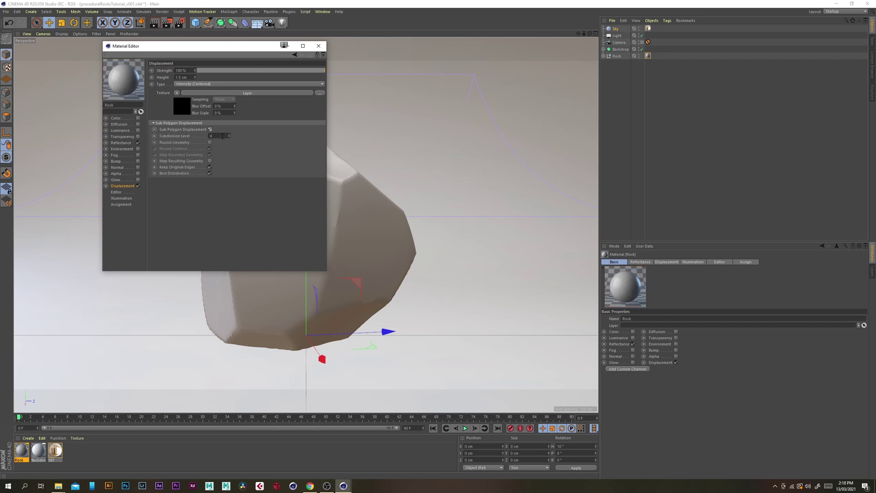
text(2)
key(Return)
Add a Noise shader inside the displacement Layer shader and set its noise type to Blistered Turbulence
click(182, 103)
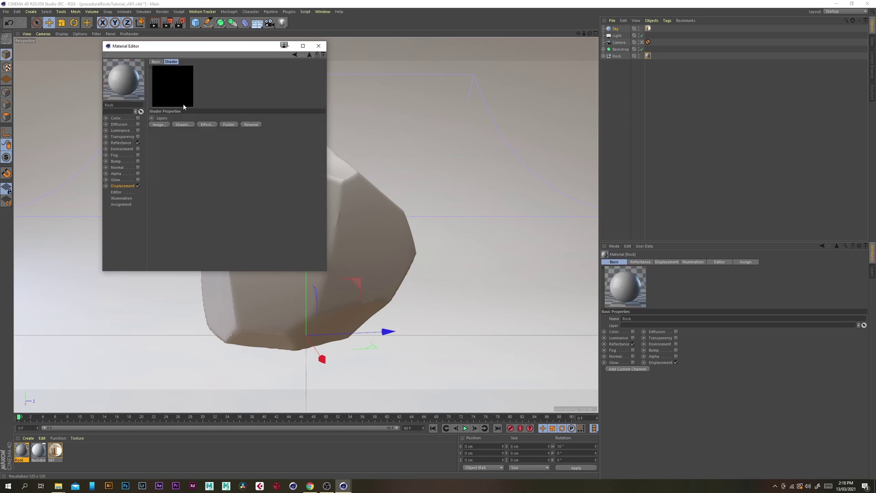
click(183, 125)
click(206, 172)
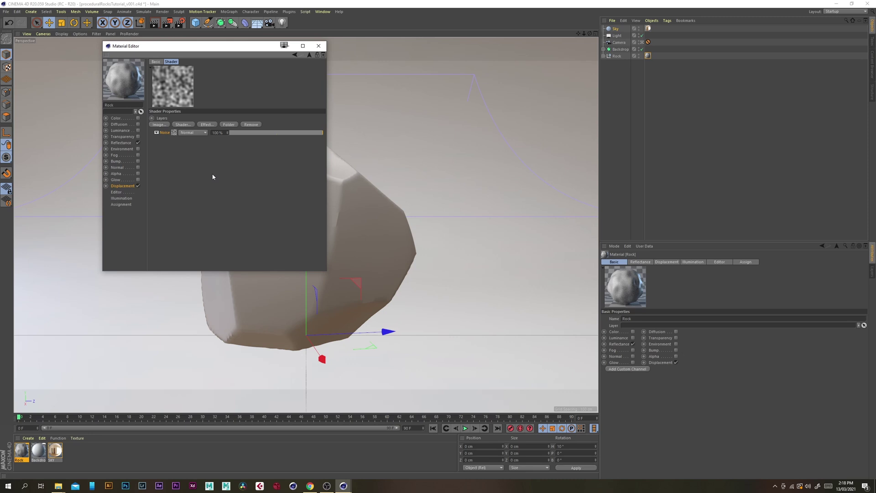
click(175, 133)
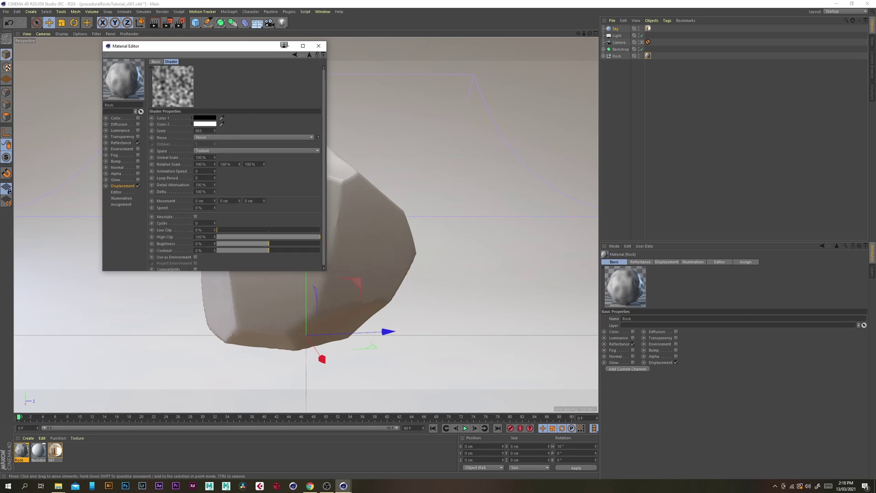
click(207, 137)
click(229, 153)
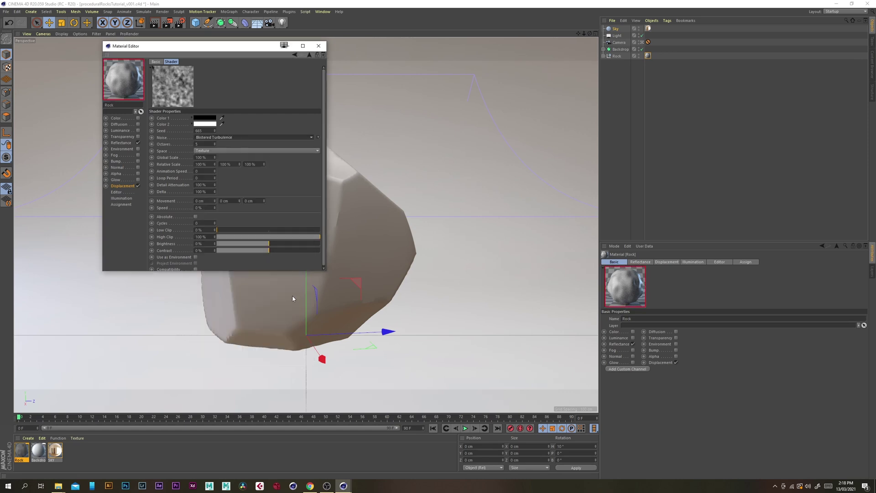
drag(293, 271, 292, 327)
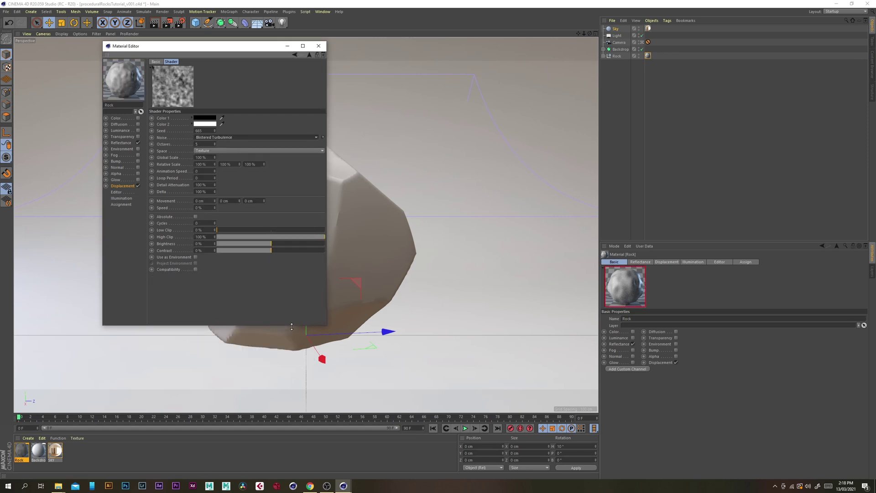
Darken Color 2 of the Blistered Turbulence noise to a value of 50% and return to the layer stack
click(208, 124)
text(50)
key(Return)
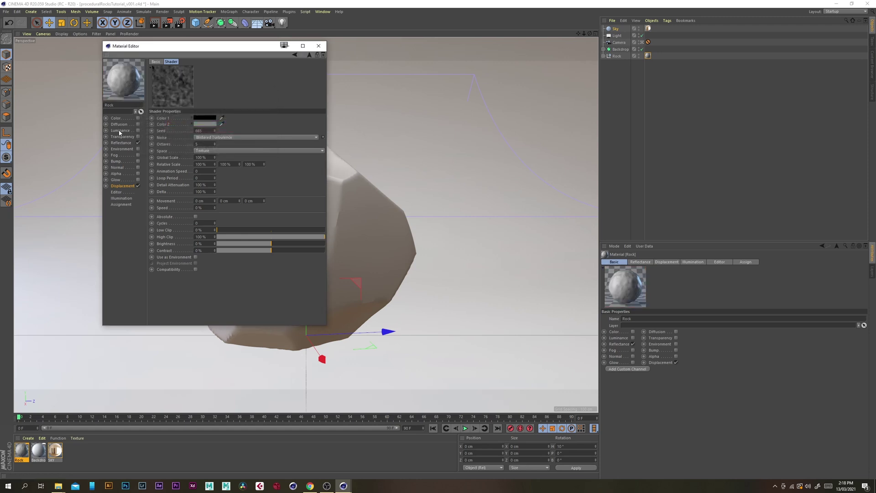
click(311, 55)
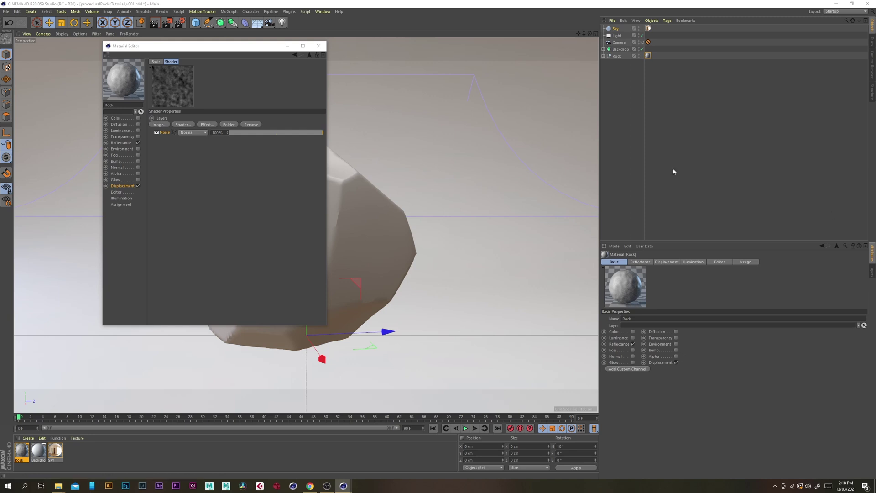
Add a second Noise layer to the displacement stack and set its noise type to Luka
click(184, 125)
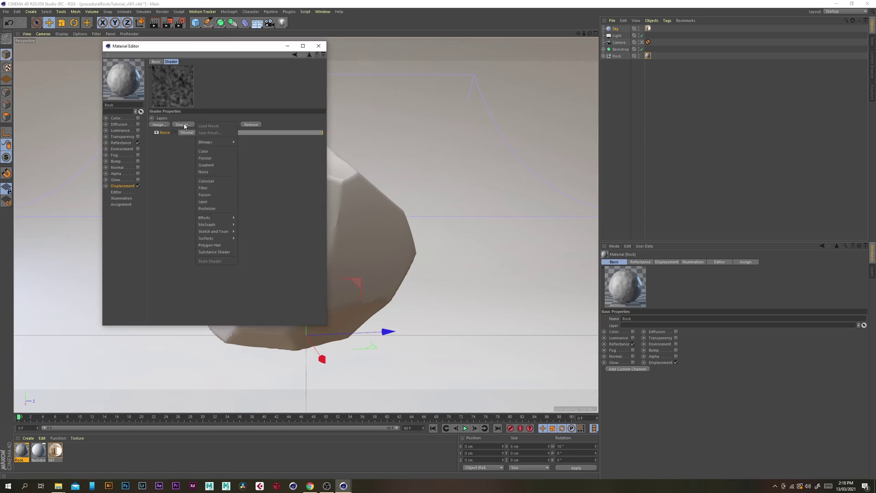
click(214, 172)
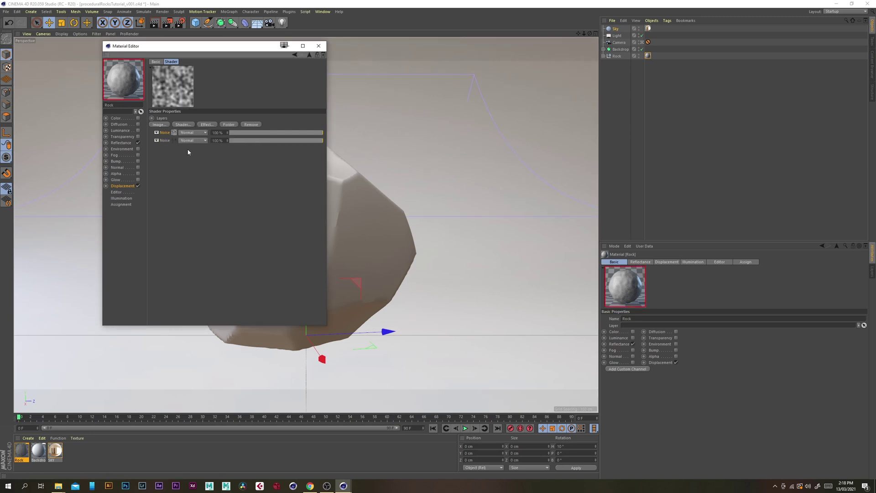
click(173, 139)
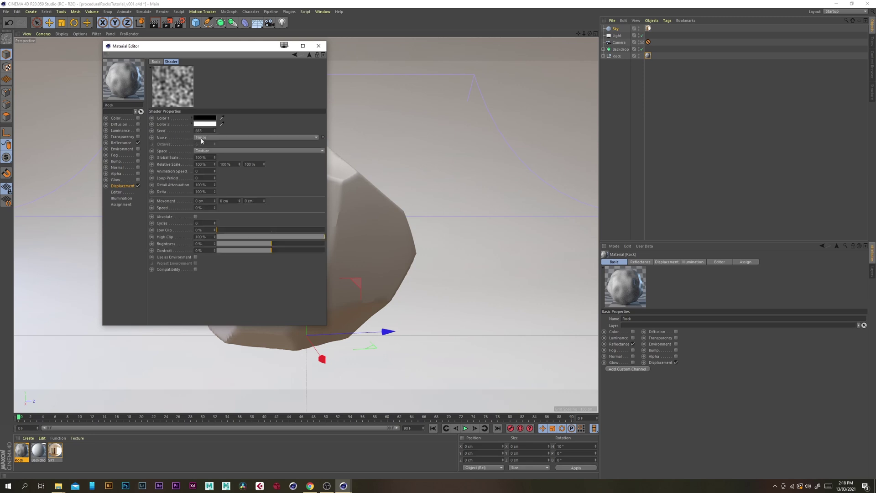
click(200, 139)
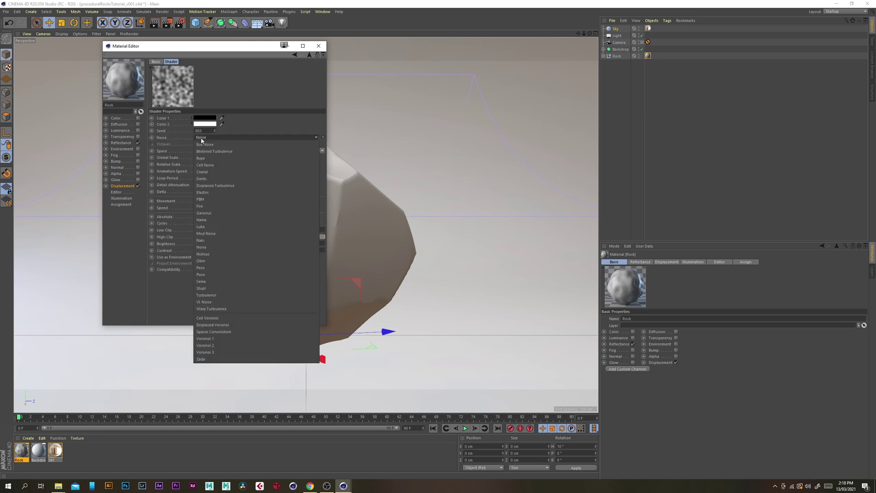
click(217, 226)
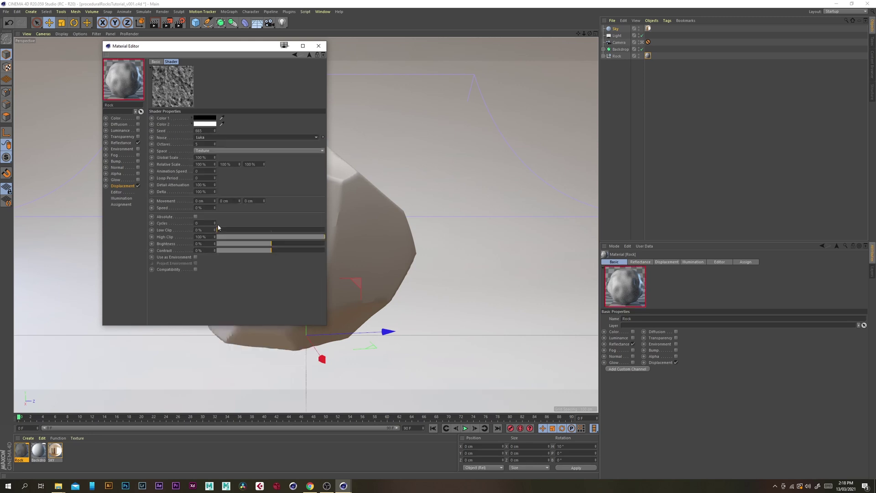
Swap the Luka noise's colours so that Color 1 is white and Color 2 is black
click(205, 124)
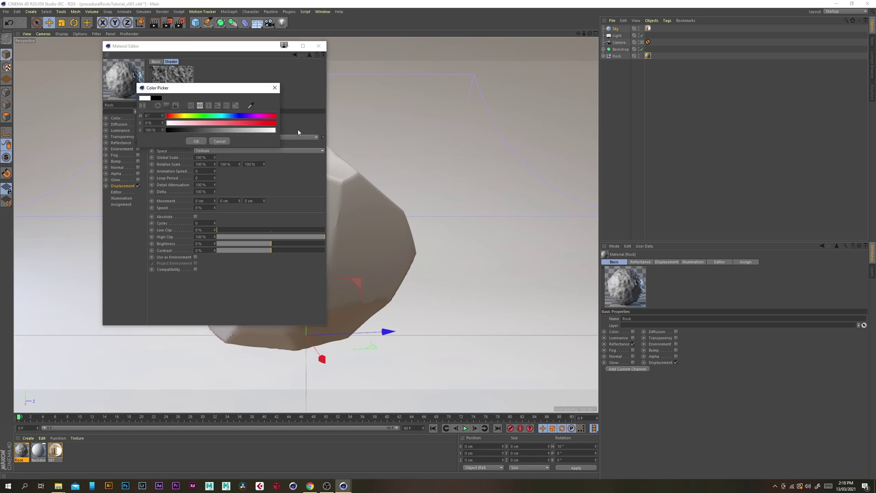
click(196, 141)
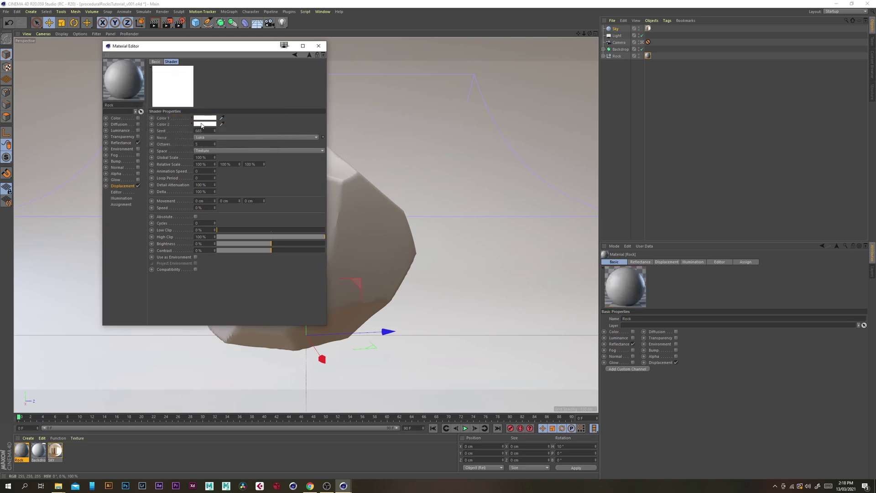
click(205, 118)
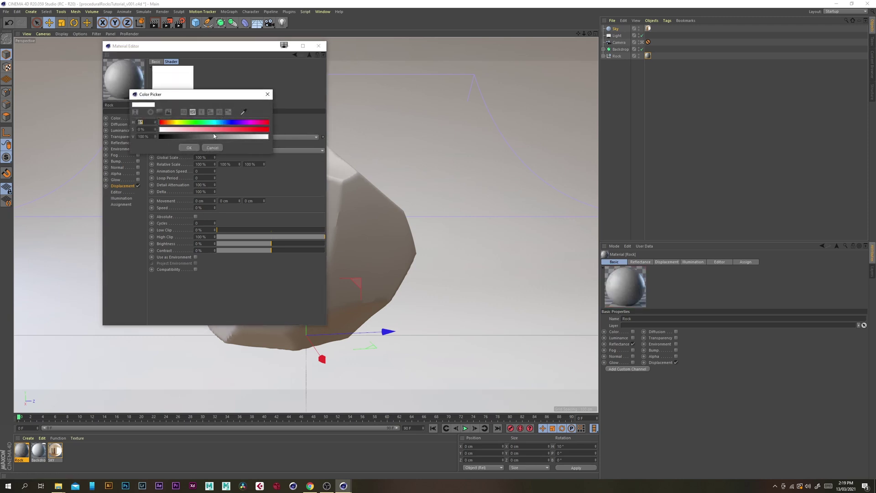
click(190, 148)
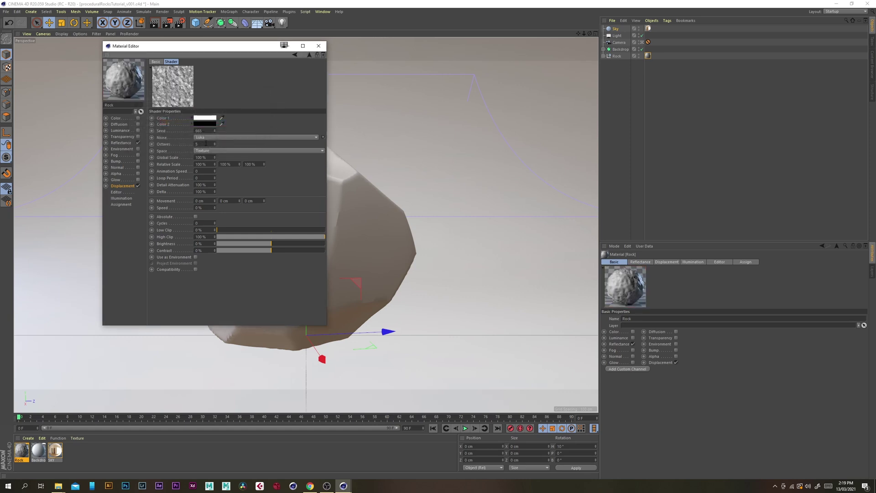
Set the Luka noise's Octaves to 10 and Contrast to 45%, and return to the layer stack
text(10)
key(Return)
click(208, 250)
text(3)
key(Return)
text(45)
key(Return)
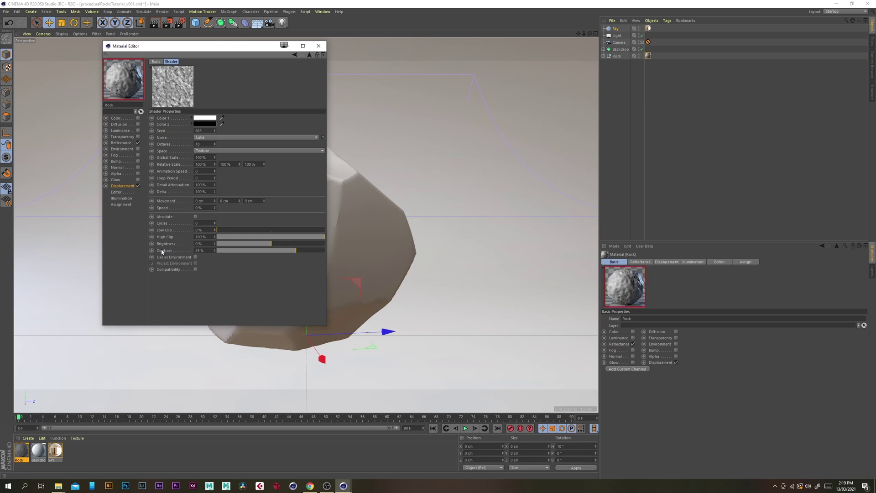
click(309, 55)
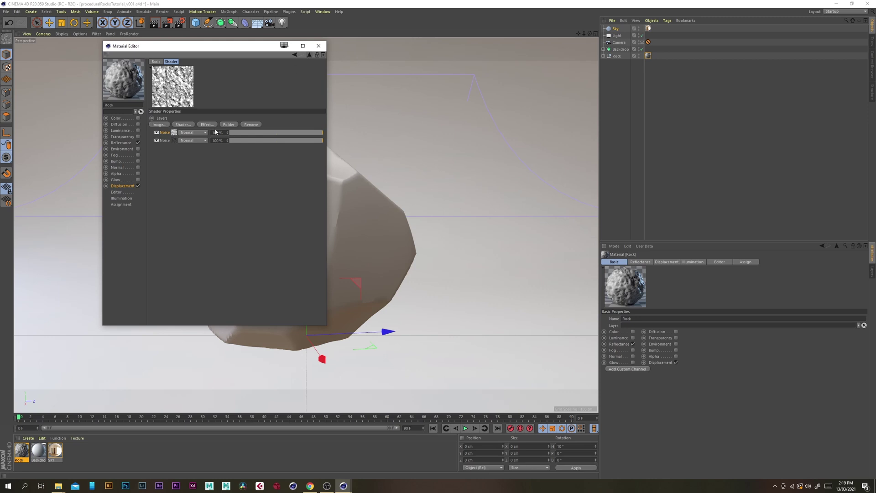
Blend the Luka noise layer over the base noise with Multiply at 20% strength
click(54, 238)
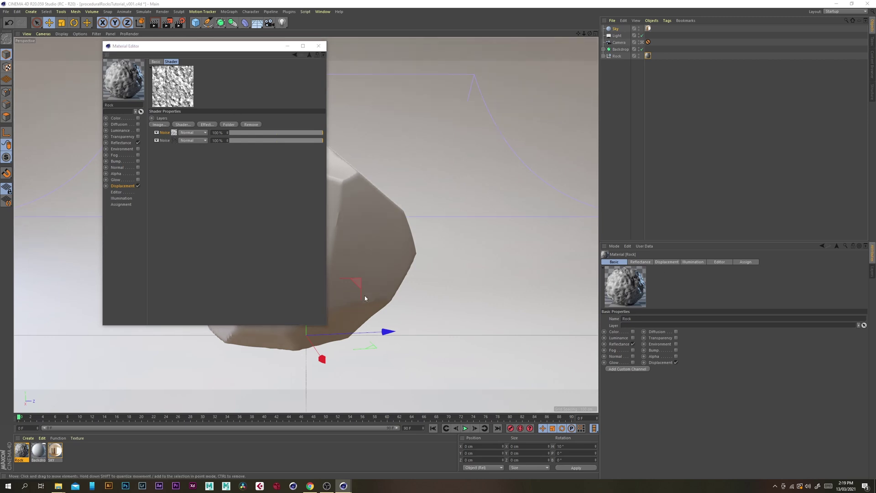
click(201, 133)
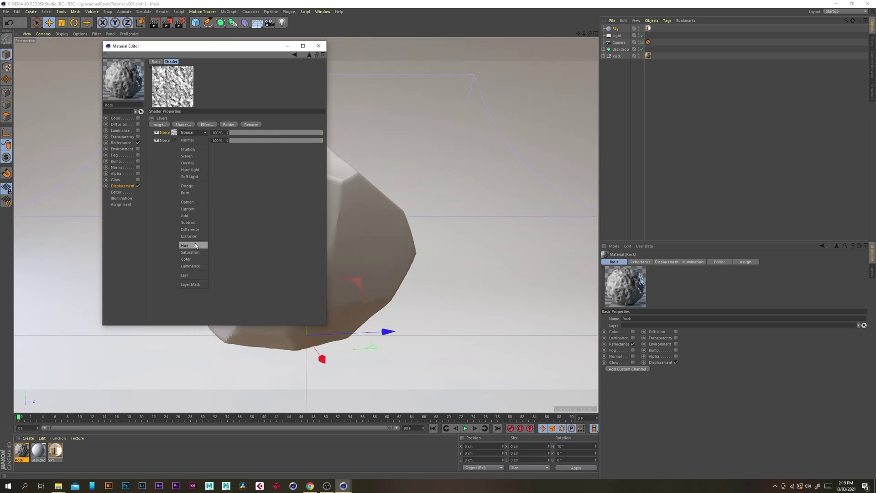
click(195, 149)
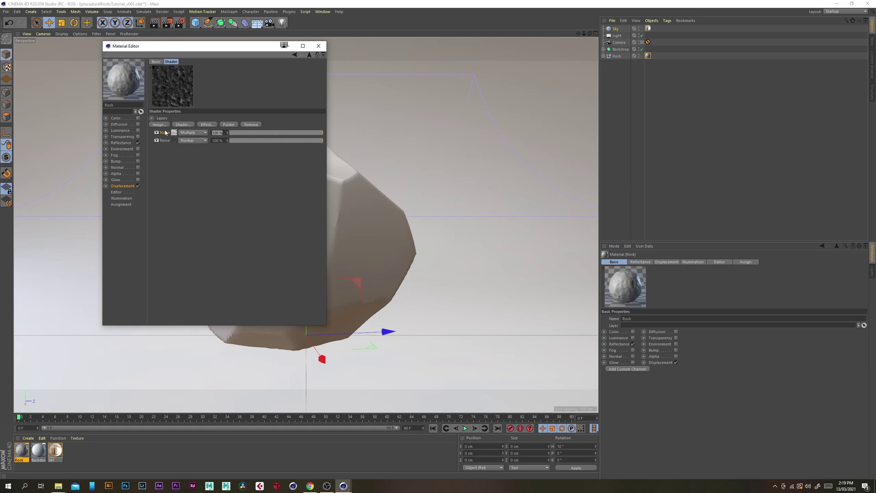
text(20)
key(Return)
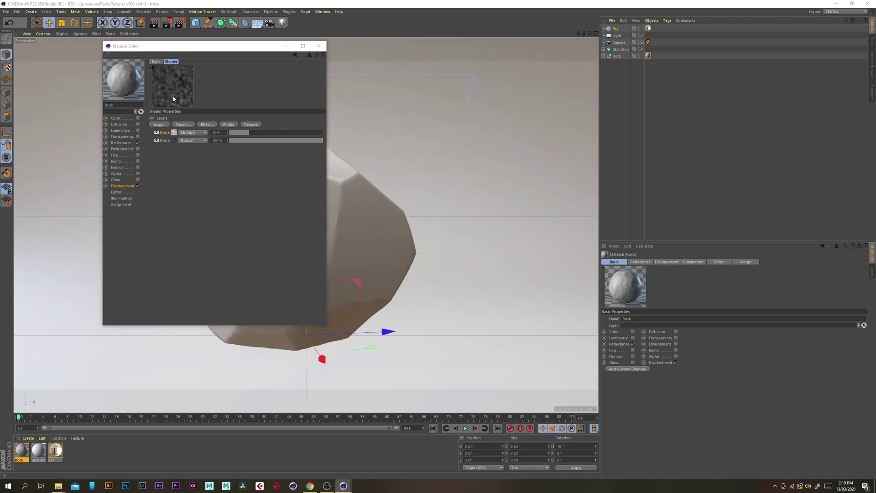
Add a third Noise layer to the displacement stack and blend it with Multiply at 20% strength
click(185, 126)
click(211, 172)
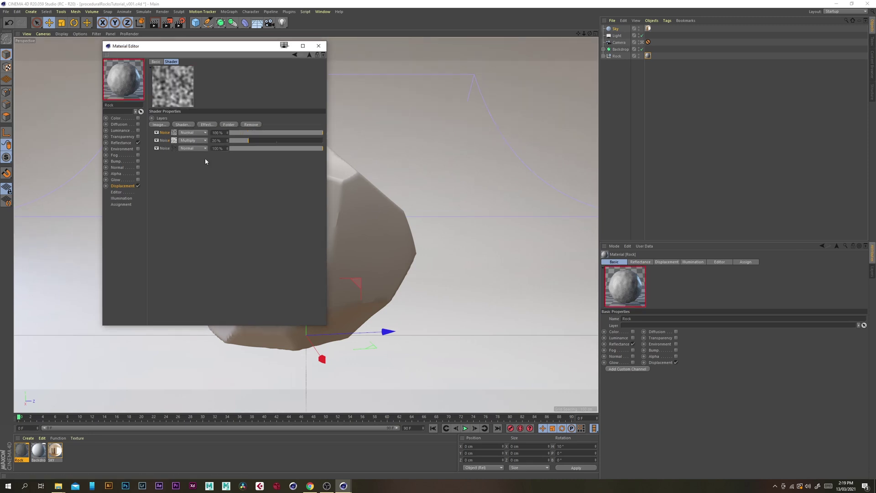
click(194, 134)
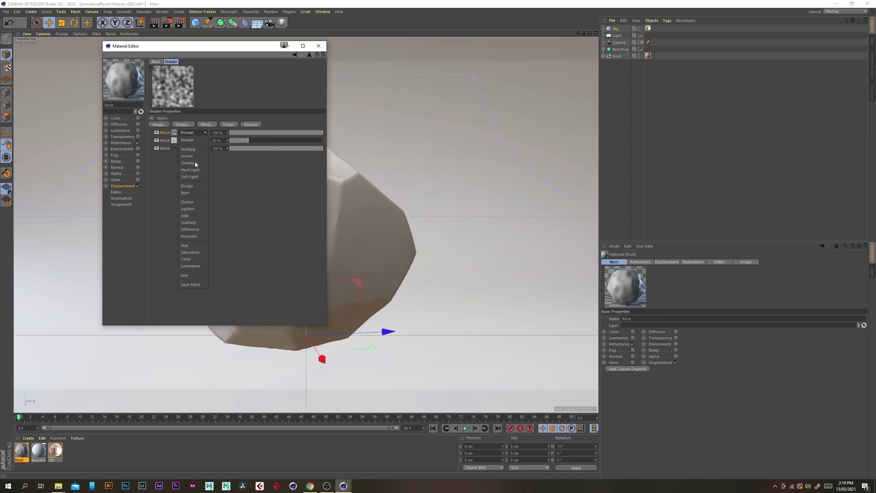
click(188, 149)
text(20)
key(Return)
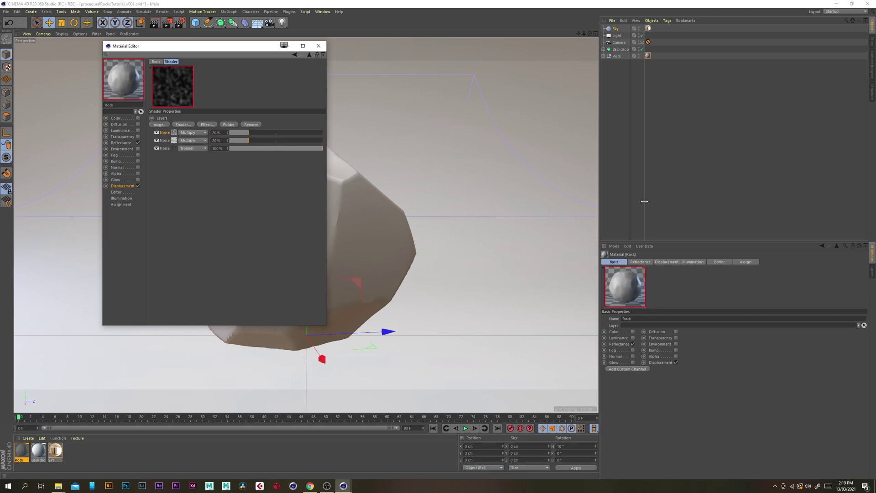
Change the third displacement noise layer to the Voronoi 3 type with a Global Scale of 150%
click(174, 132)
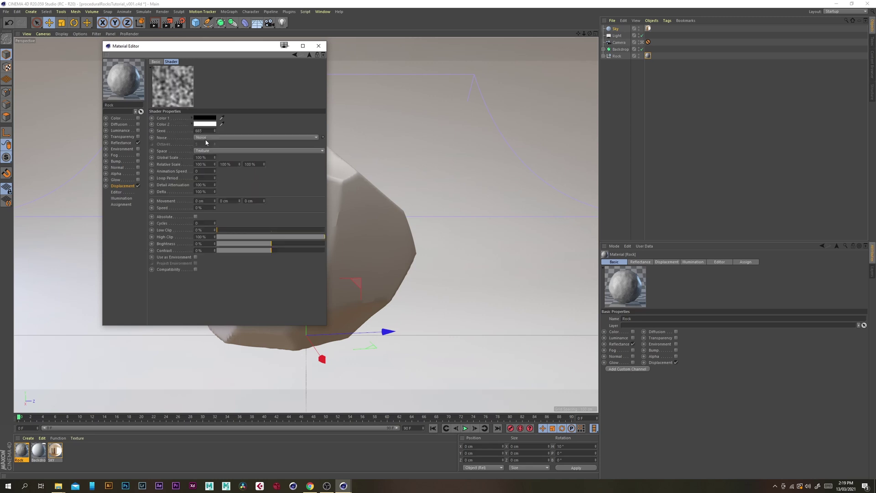
click(206, 138)
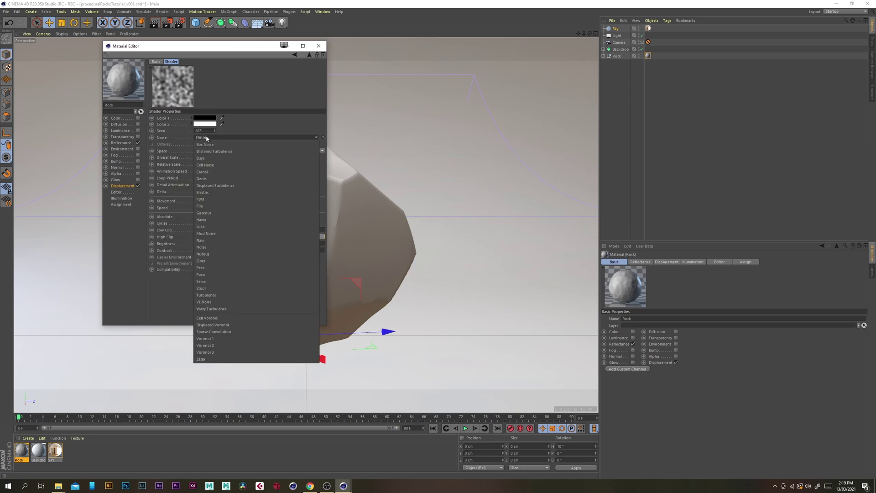
click(225, 351)
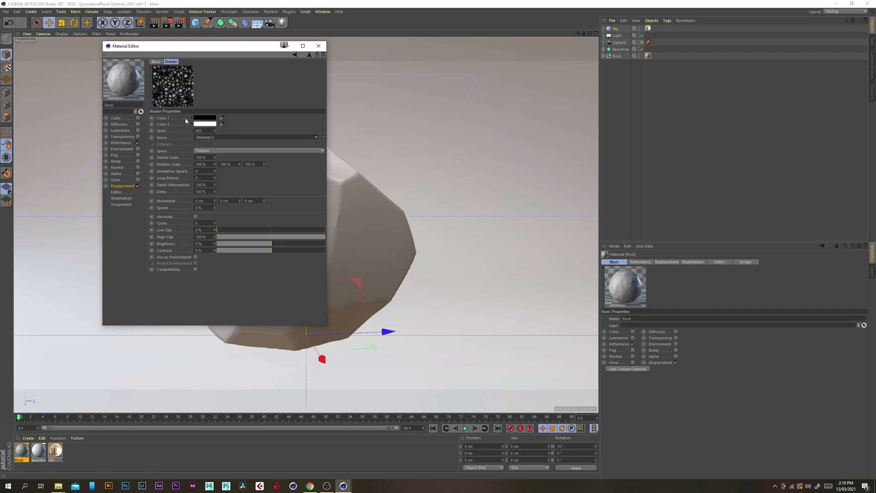
click(200, 158)
text(15)
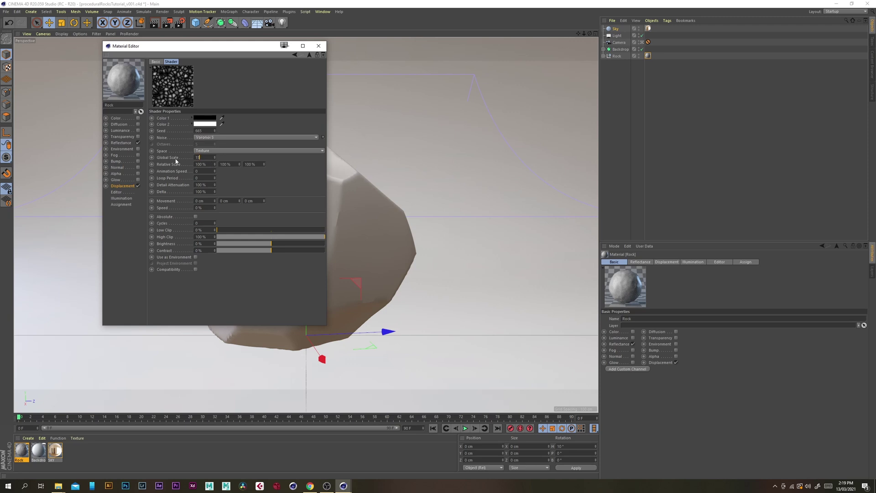
text(0)
key(Return)
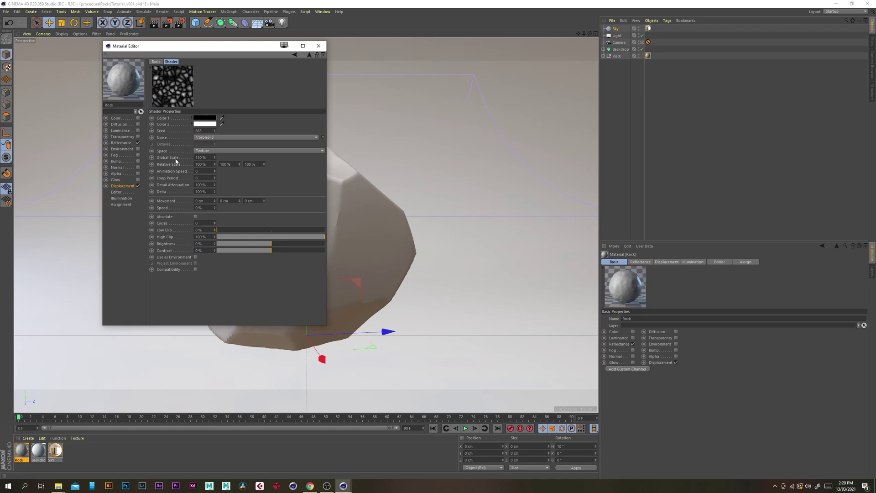
Set the Voronoi noise's second Relative Scale value to 400% and High Clip to 1%, and return to the layer stack
click(235, 164)
text(400)
key(Return)
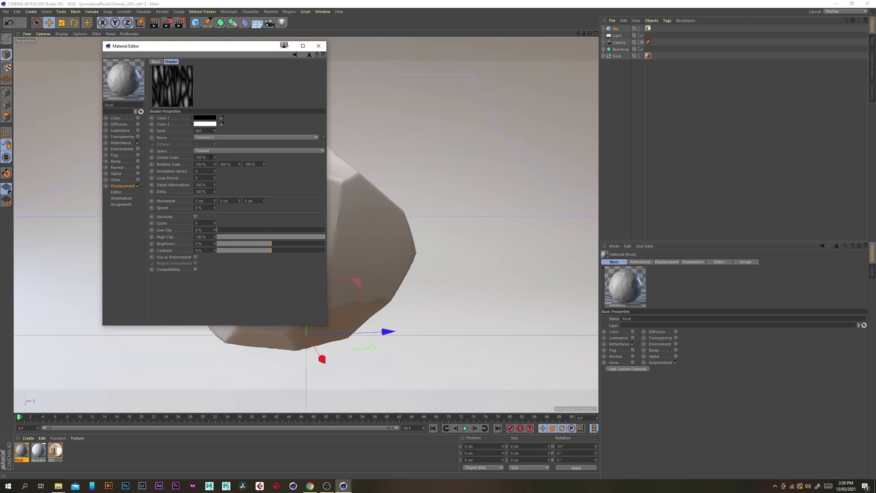
click(211, 237)
text(1)
key(Return)
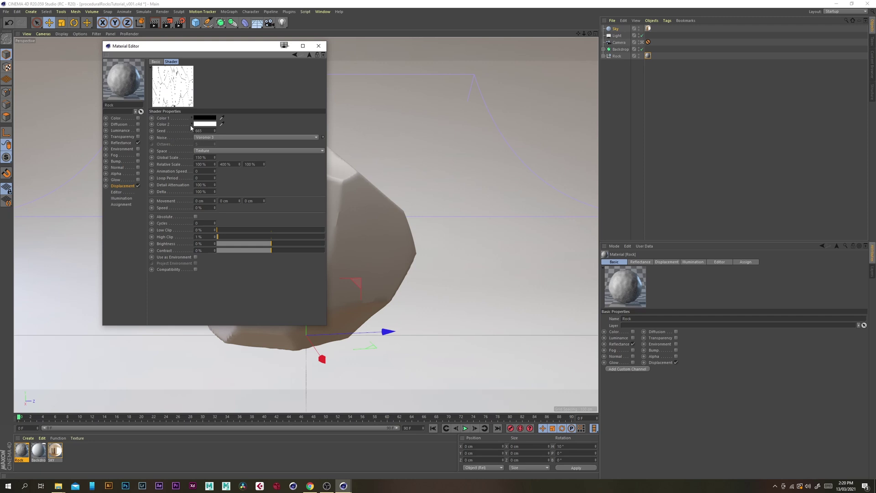
click(310, 55)
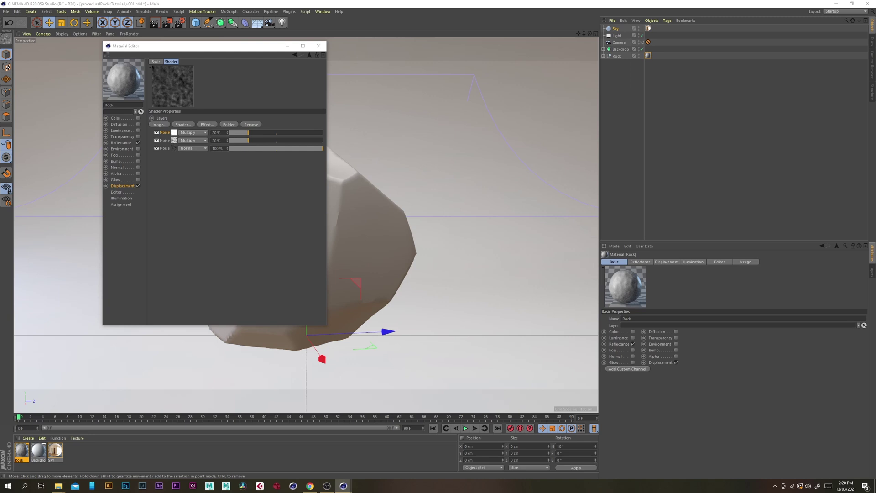
Add a fourth Noise layer to the displacement stack and set its noise type to Stupl
click(184, 125)
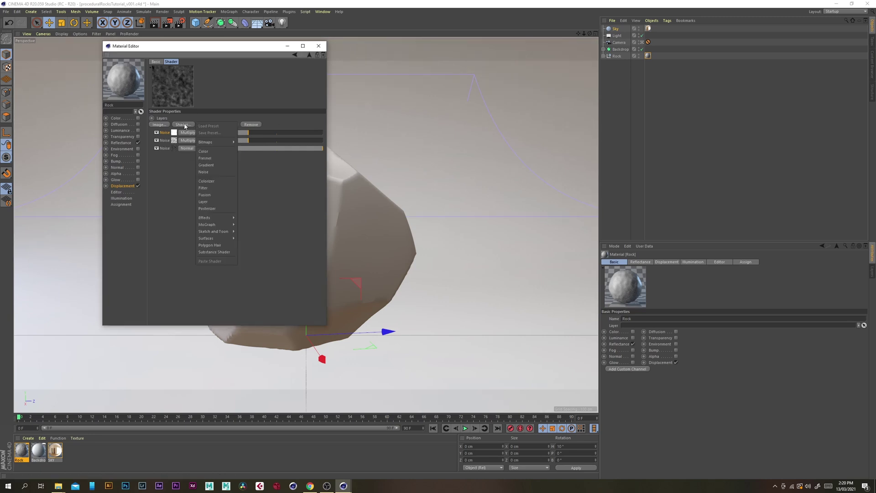
click(206, 172)
click(174, 132)
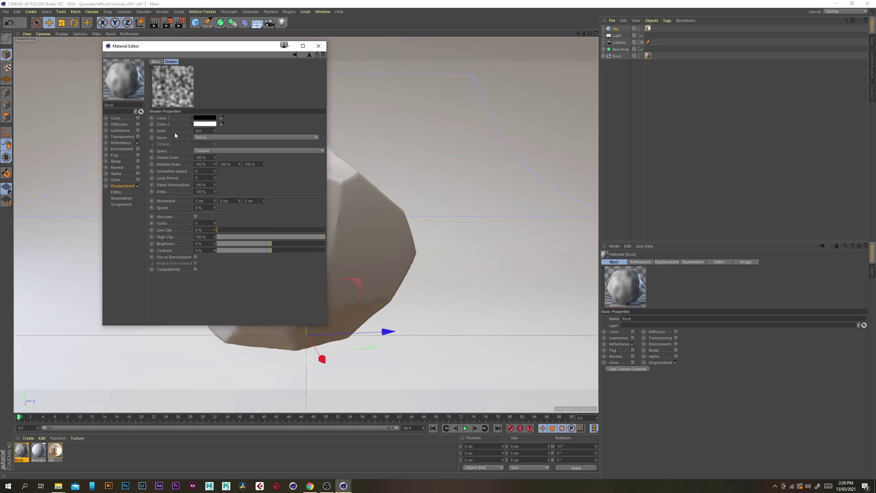
click(213, 137)
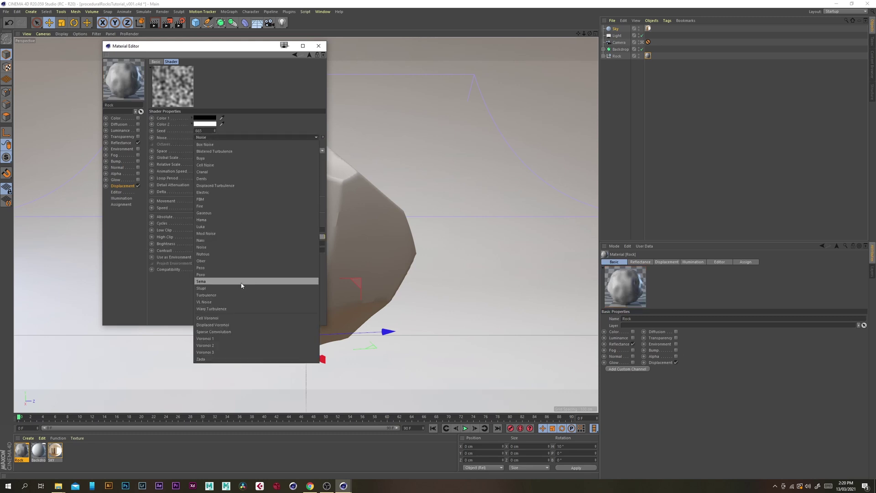
click(213, 289)
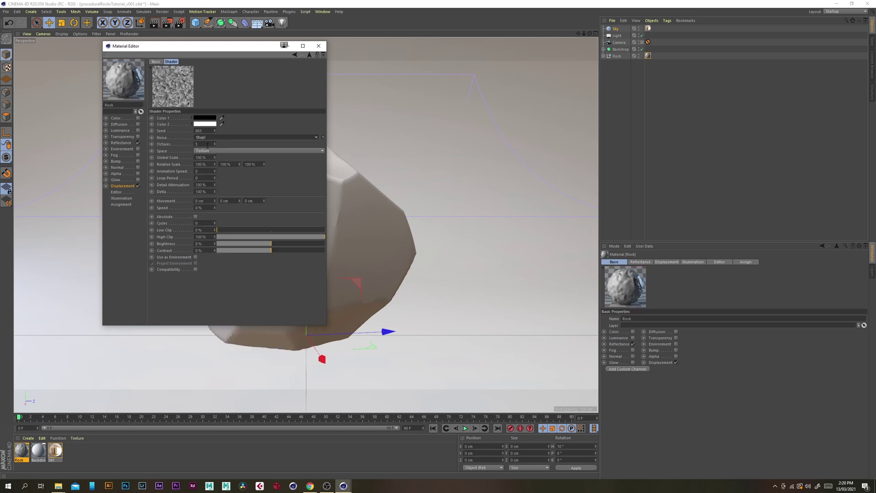
Set the Stupl noise's Octaves to 10 and its Global Scale to 75%
click(208, 145)
text(10)
key(Return)
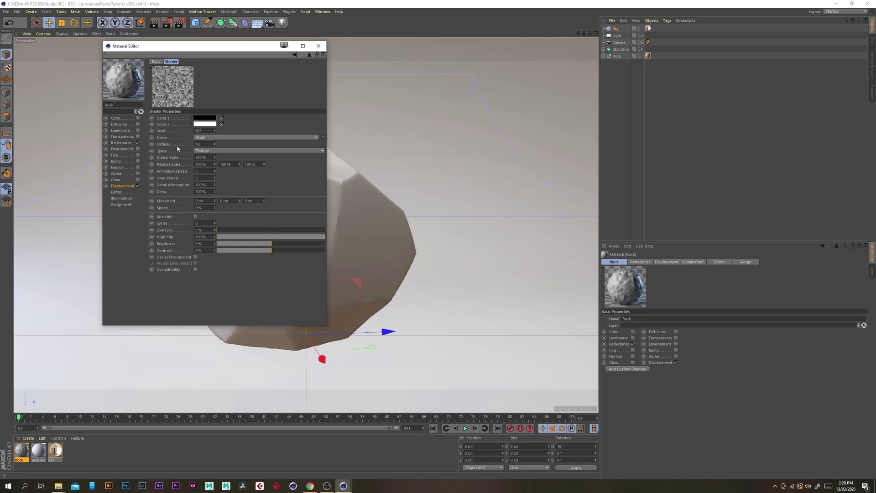
click(209, 157)
text(75)
key(Return)
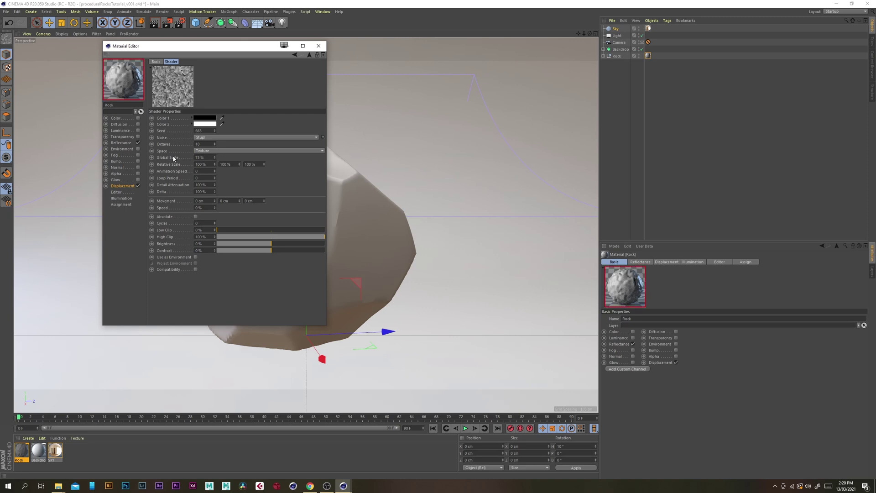
Set the Stupl noise's Low Clip to 10% and High Clip to 50%
click(206, 231)
text(10)
key(Return)
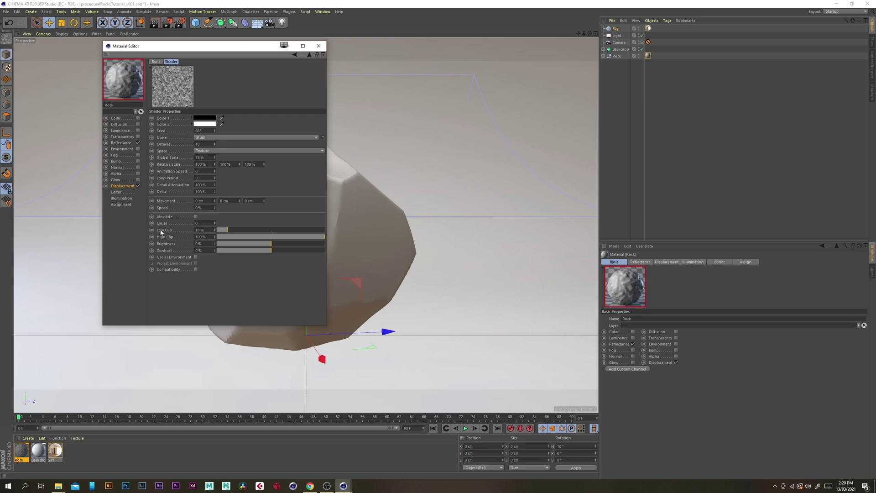
click(206, 238)
text(50)
key(Return)
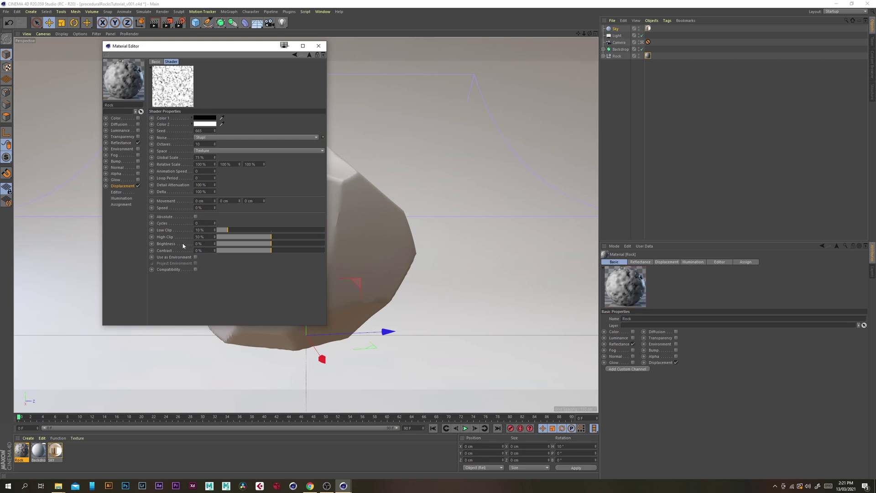
Set the Stupl noise's Contrast to 75% and return to the layer stack
click(206, 251)
text(75)
key(Return)
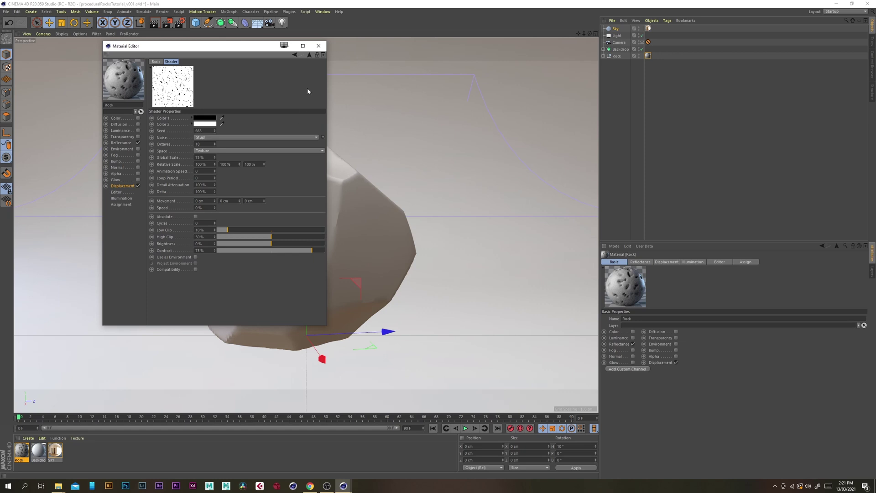
click(308, 54)
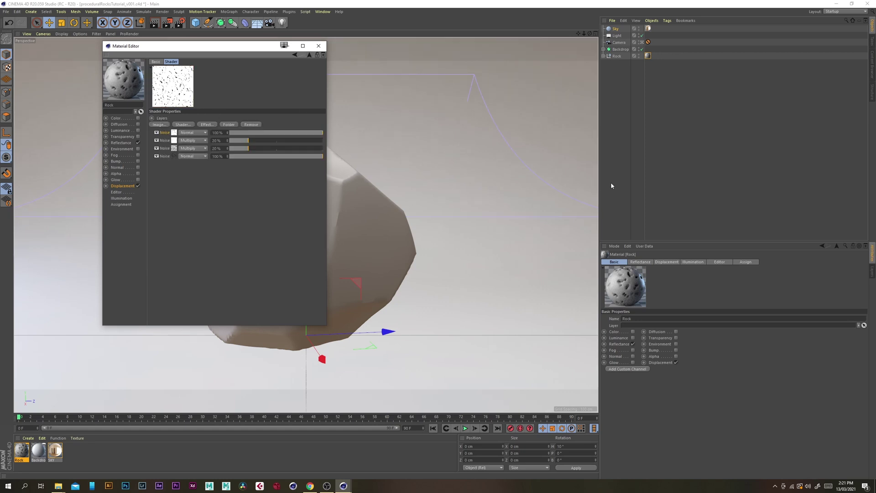
Blend the Stupl noise layer over the stack with Multiply at 50% strength
click(201, 131)
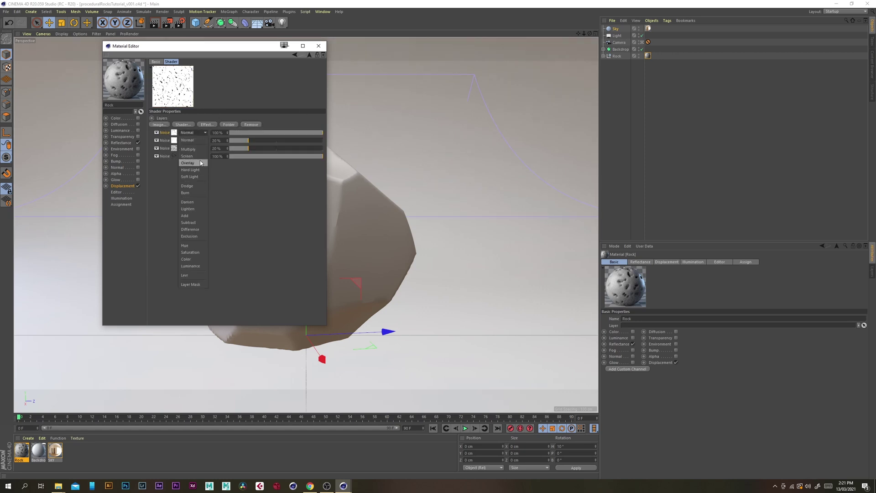
click(198, 152)
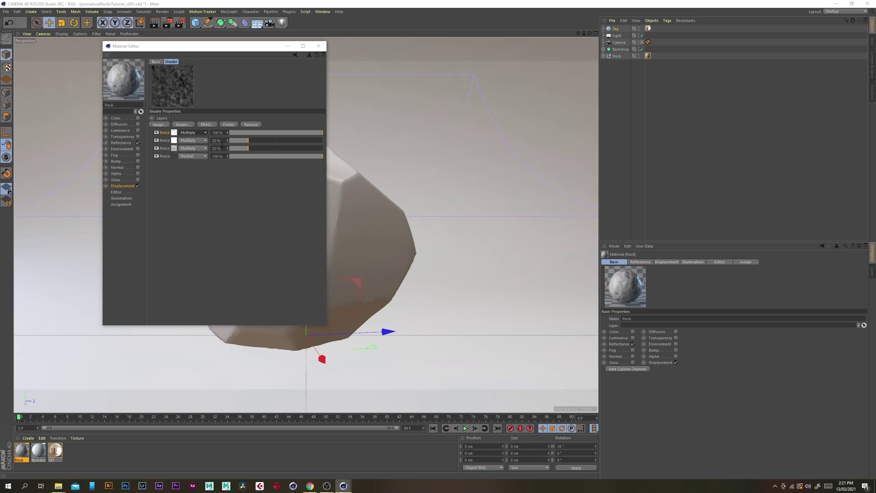
click(222, 132)
text(50)
key(Return)
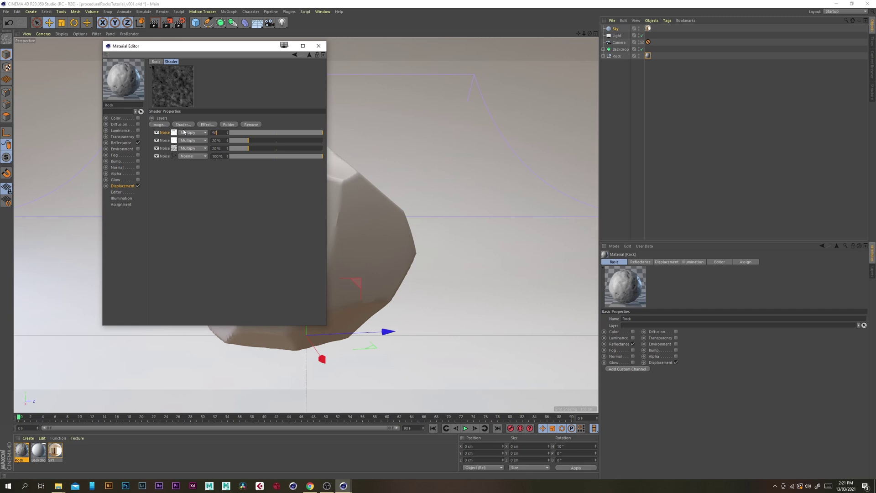
Add a fifth Noise layer to the displacement stack and blend it with Multiply at 30% strength
click(183, 125)
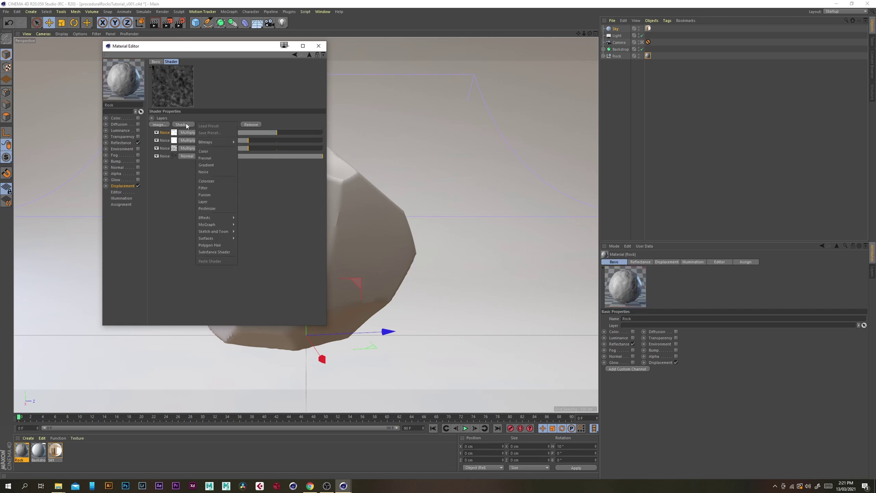
click(216, 173)
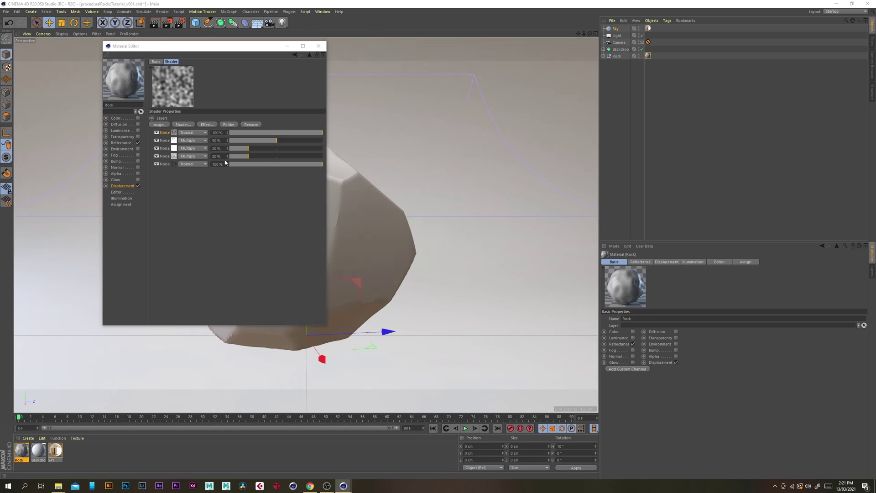
click(190, 133)
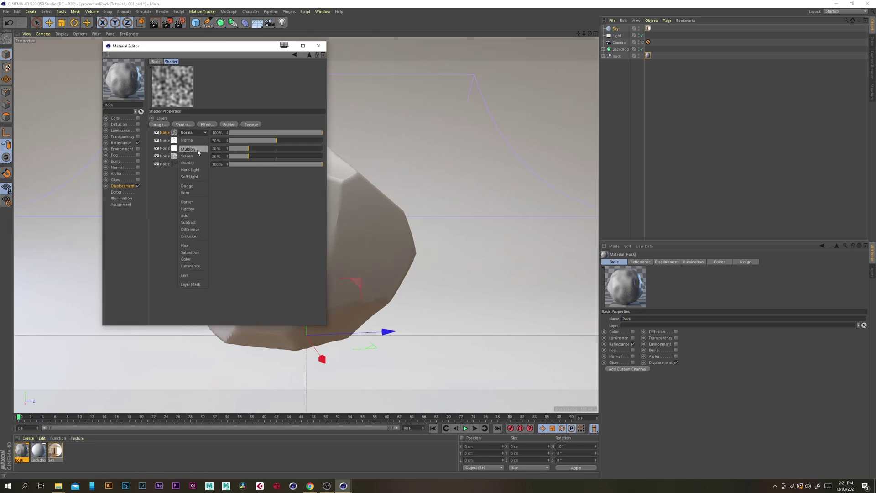
click(198, 150)
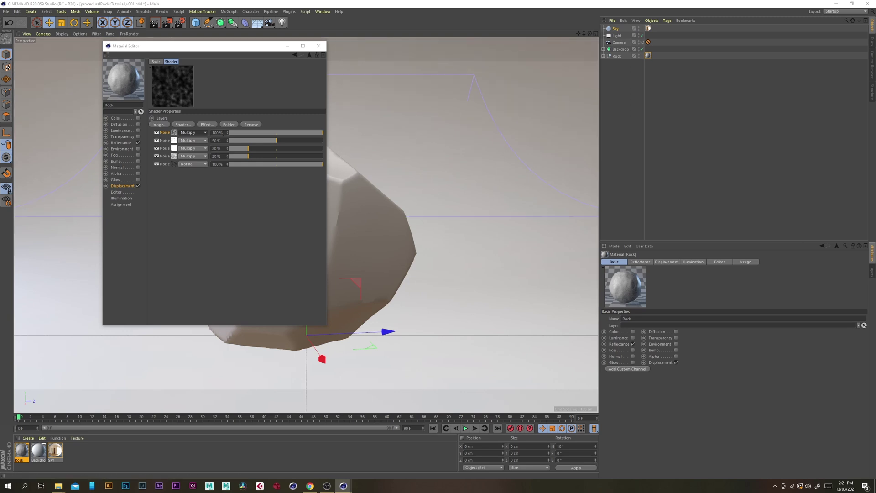
double_click(217, 132)
text(30)
key(Return)
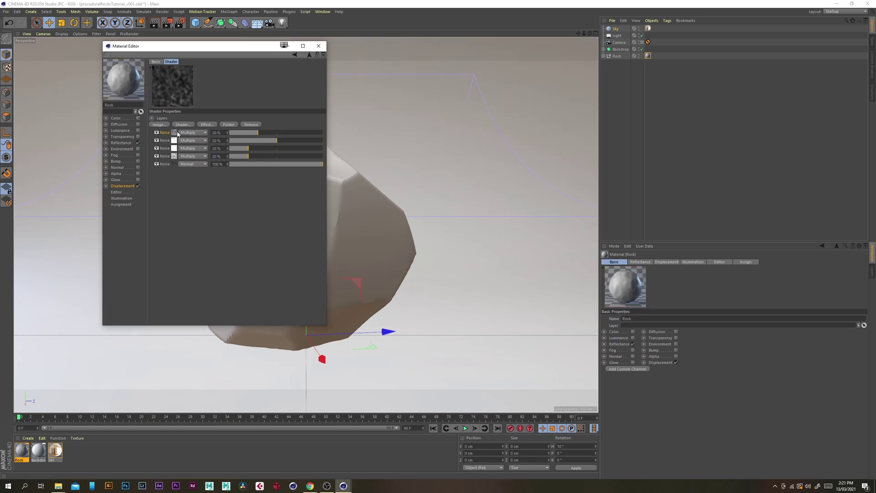
Change the fifth noise layer to the Poxo type with Octaves at 6 and Global Scale at 45%
click(174, 132)
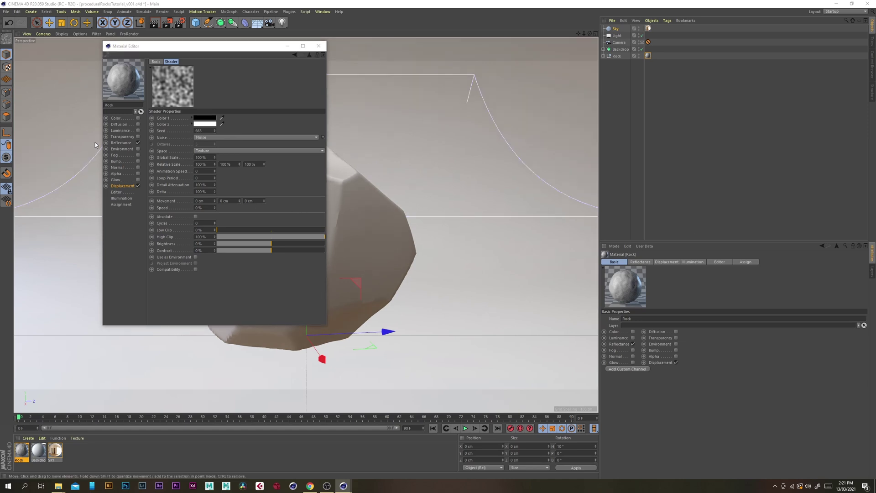
click(214, 137)
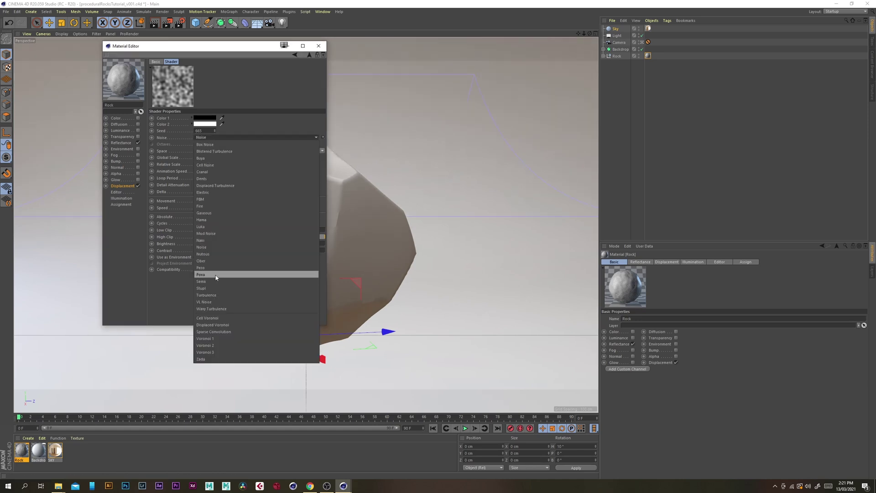
click(228, 274)
click(203, 143)
key(Return)
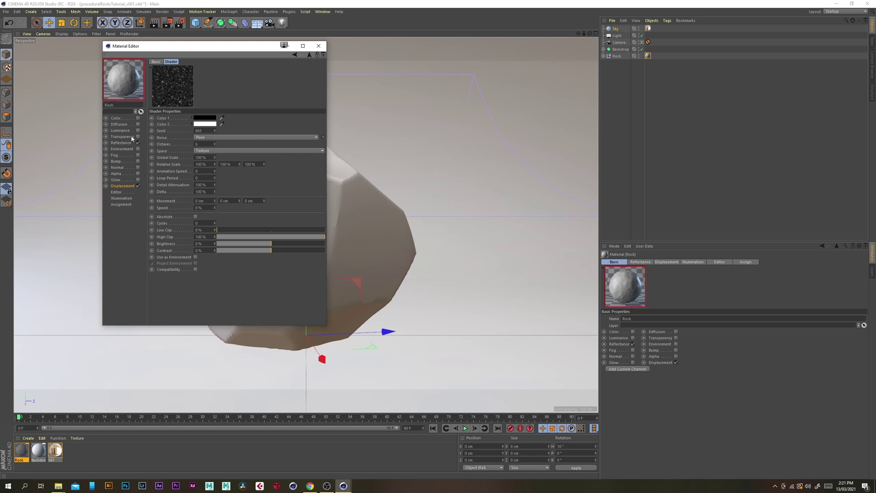
click(208, 157)
text(45)
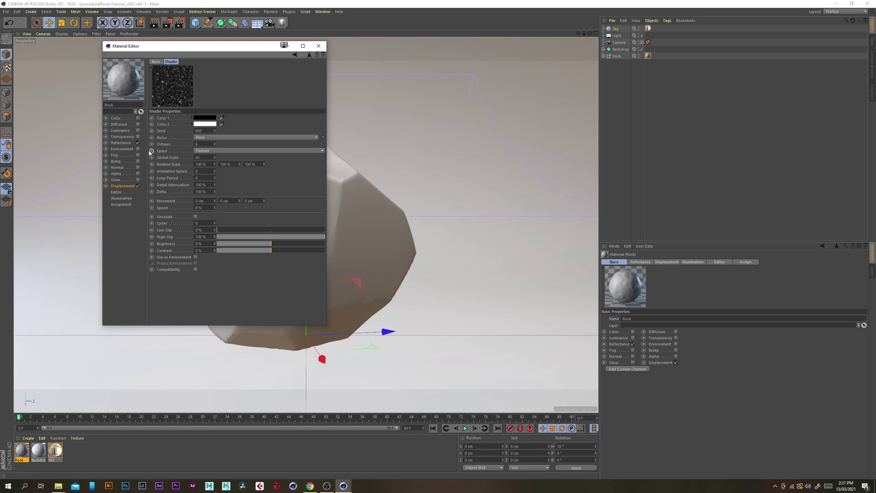
key(Return)
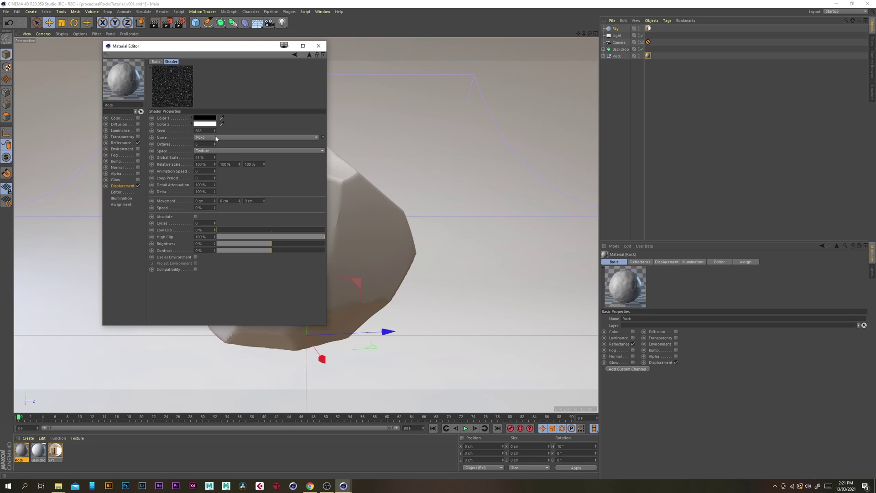
Set the Poxo noise's second Relative Scale value to 500% and High Clip to 6%, and return to the layer stack
click(237, 164)
text(300)
key(Return)
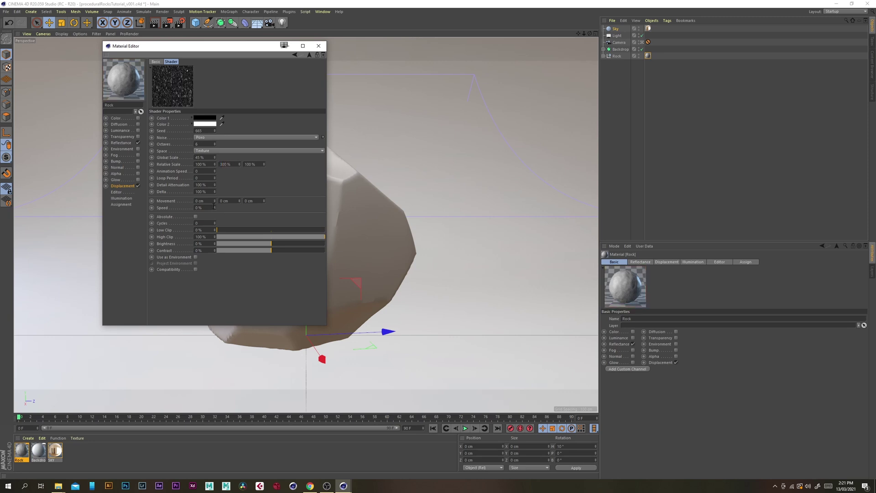
click(207, 237)
text(6)
key(Return)
click(308, 53)
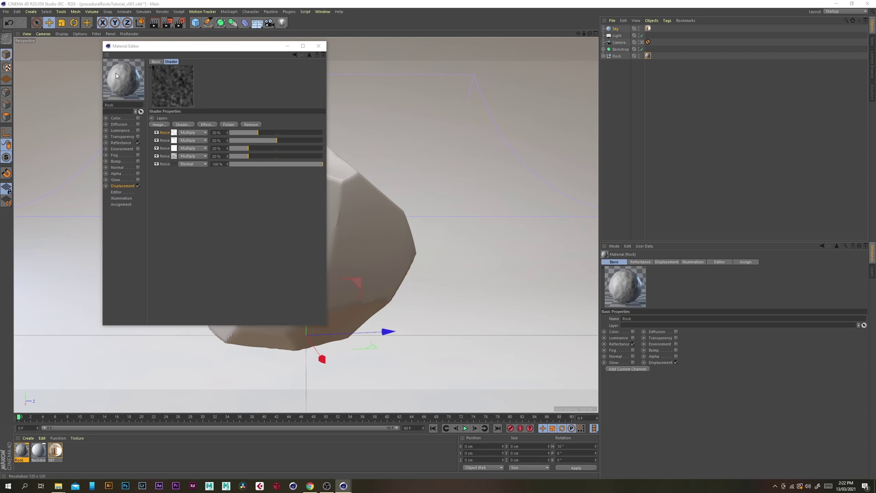
Save the project and move the Material Editor window aside to uncover part of the rock
click(5, 12)
click(20, 62)
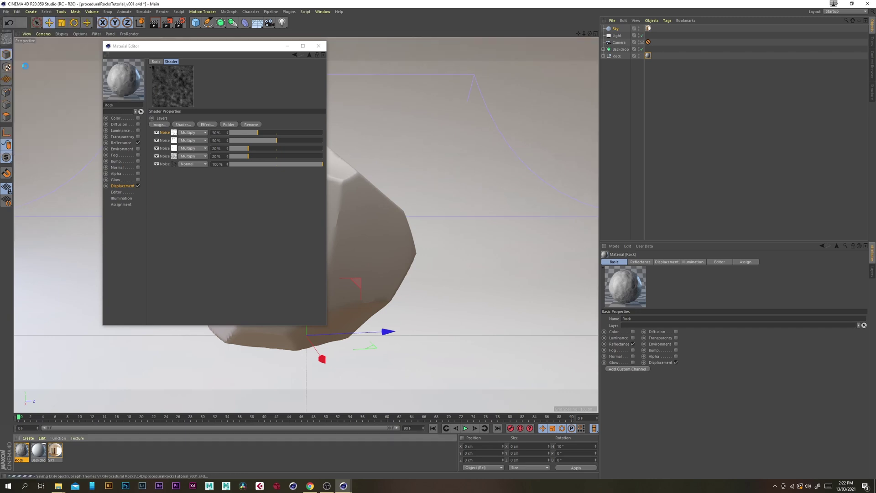
drag(257, 46, 428, 54)
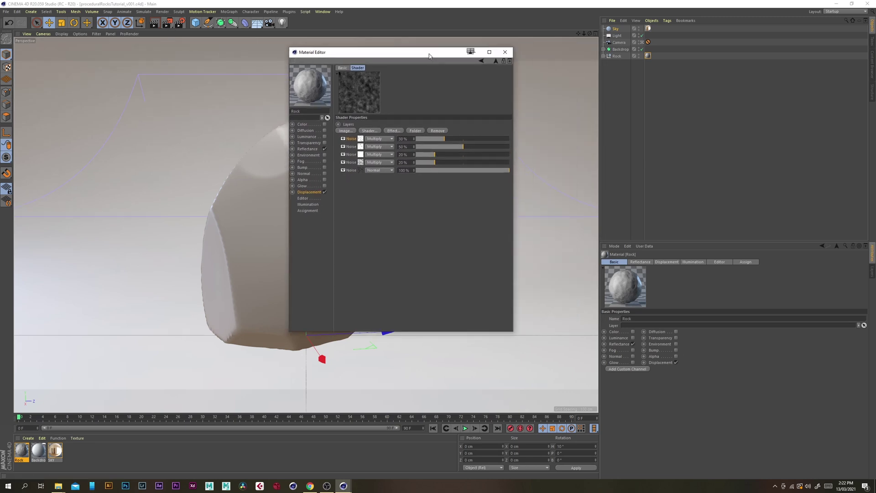
Set the rock sphere's Segments to 500
click(603, 55)
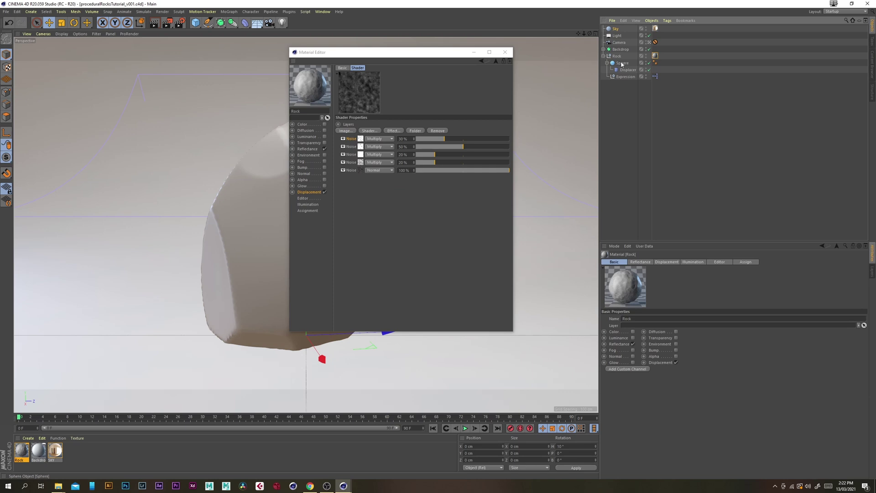
click(623, 64)
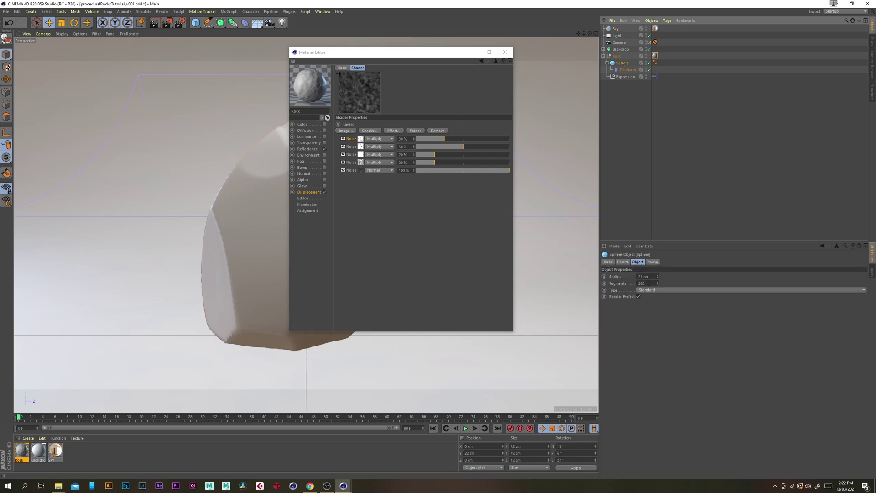
double_click(649, 283)
text(50)
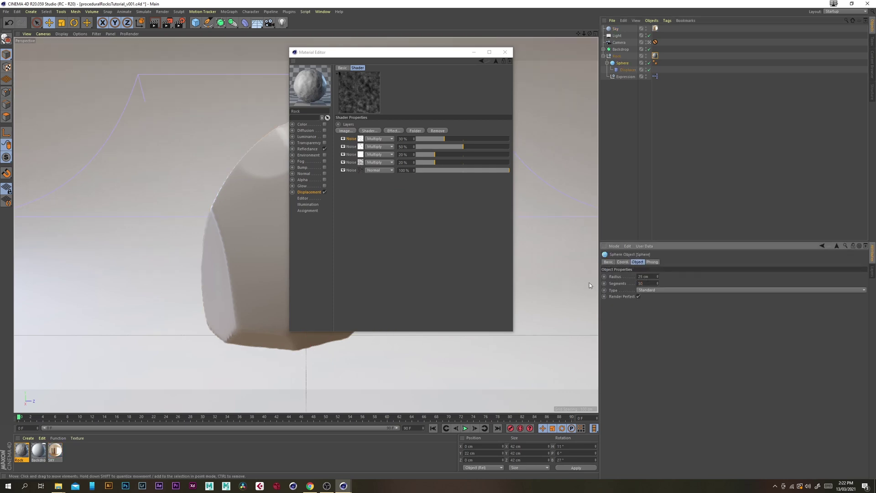
key(Return)
Move the Material Editor off the rock and render the scene to the Picture Viewer
drag(417, 63, 620, 59)
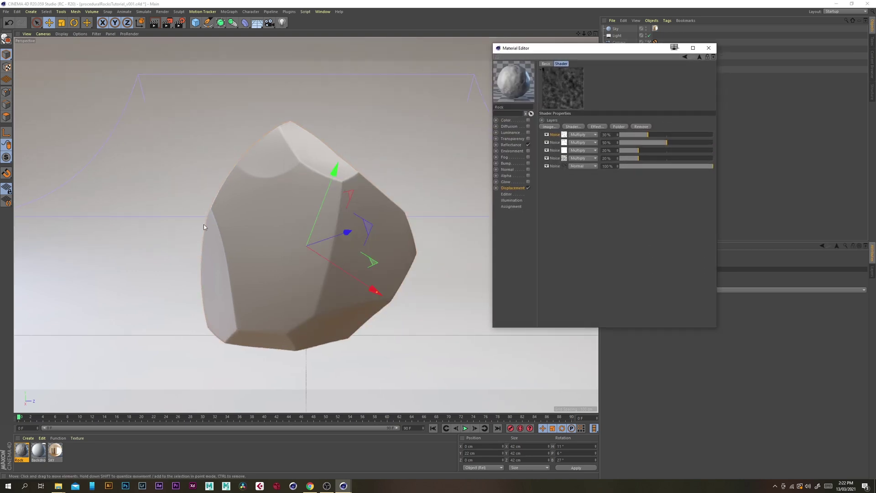
drag(634, 51, 445, 45)
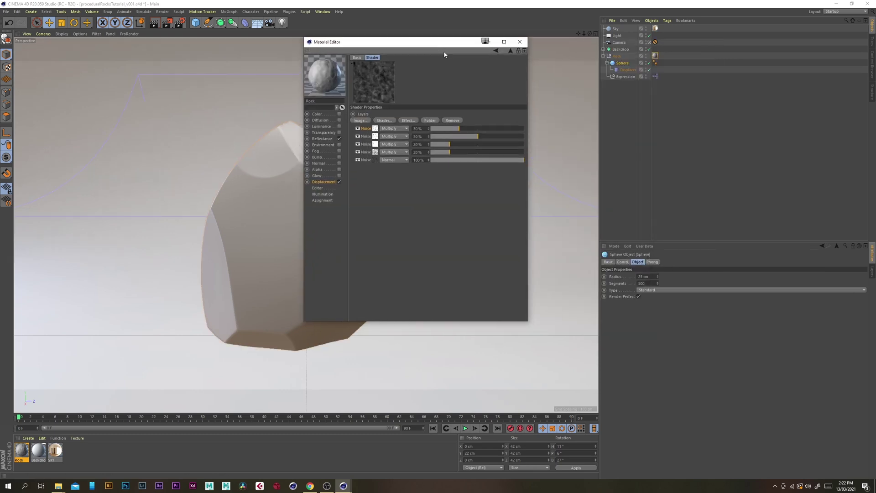
click(168, 23)
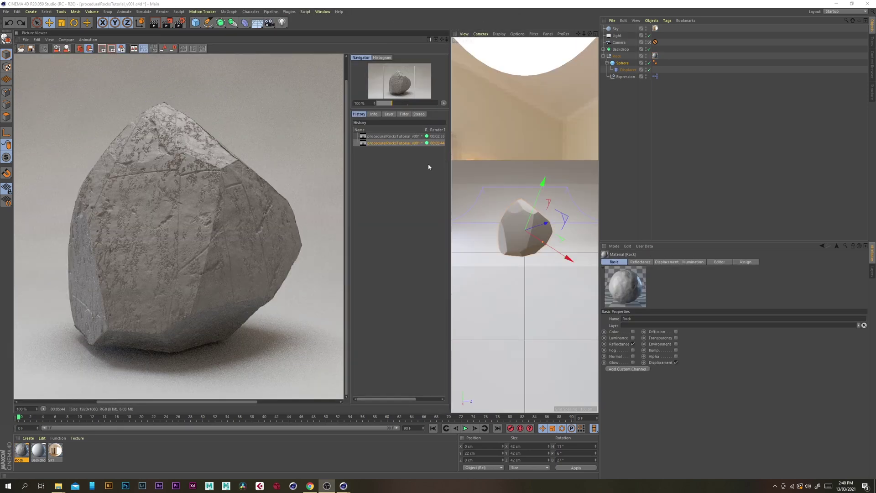
Adjust the grey of Color 2 in the bottom noise layer of the Rock material's displacement stack and return to the stack
click(19, 450)
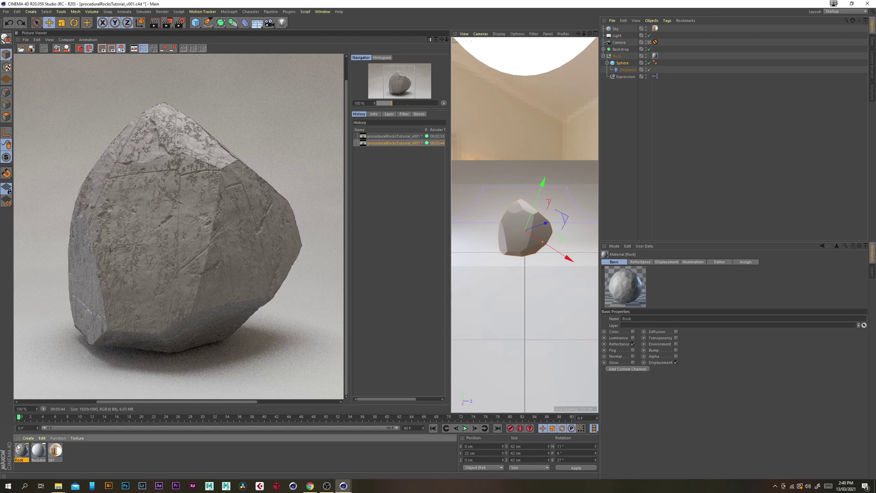
double_click(19, 451)
drag(213, 44, 297, 62)
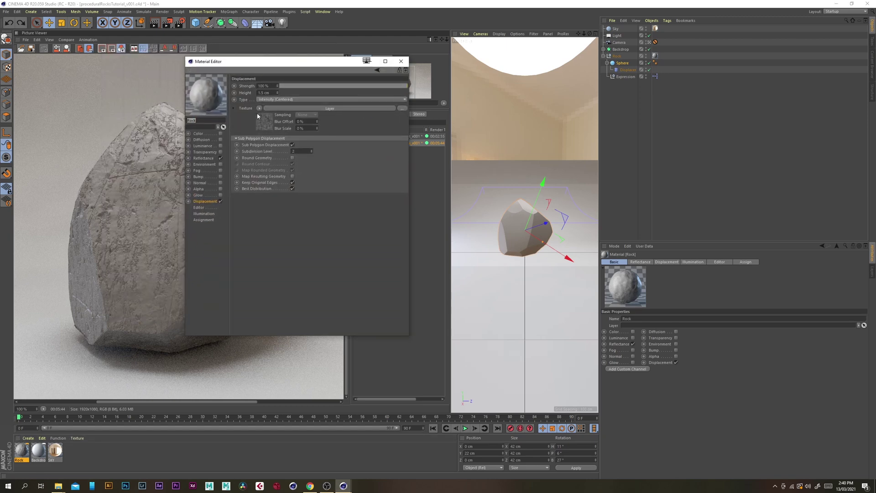
click(266, 122)
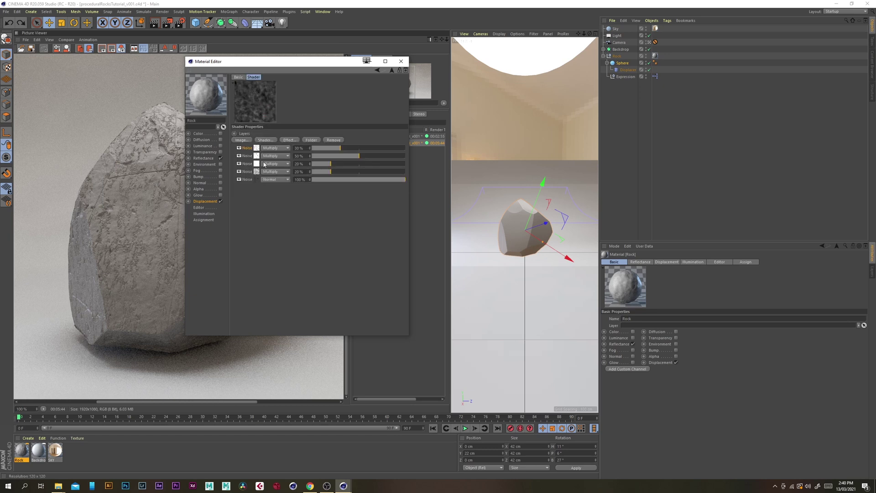
double_click(258, 181)
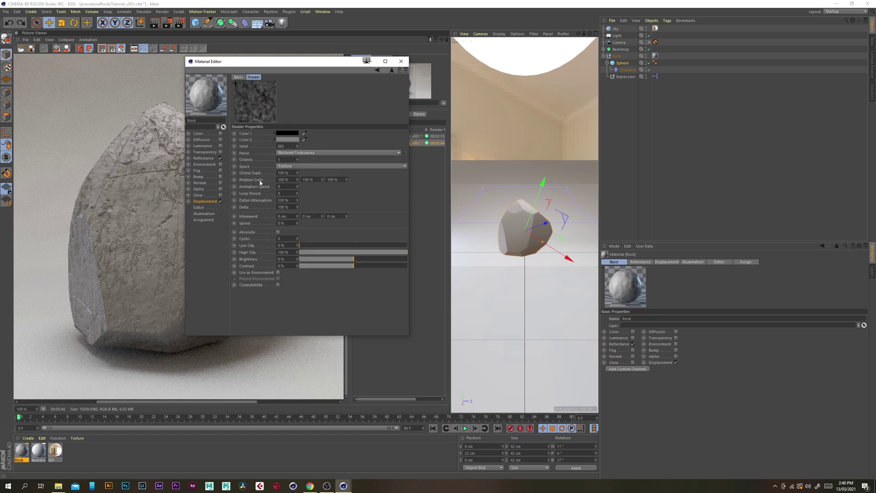
click(291, 140)
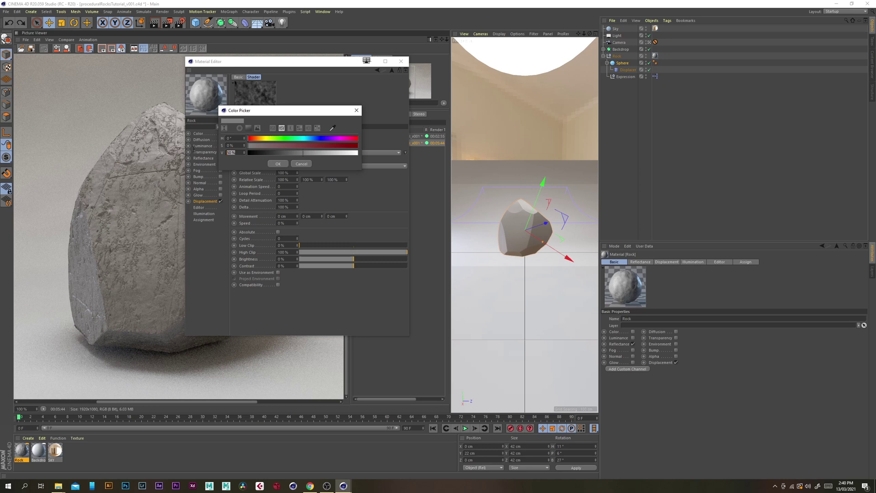
key(Return)
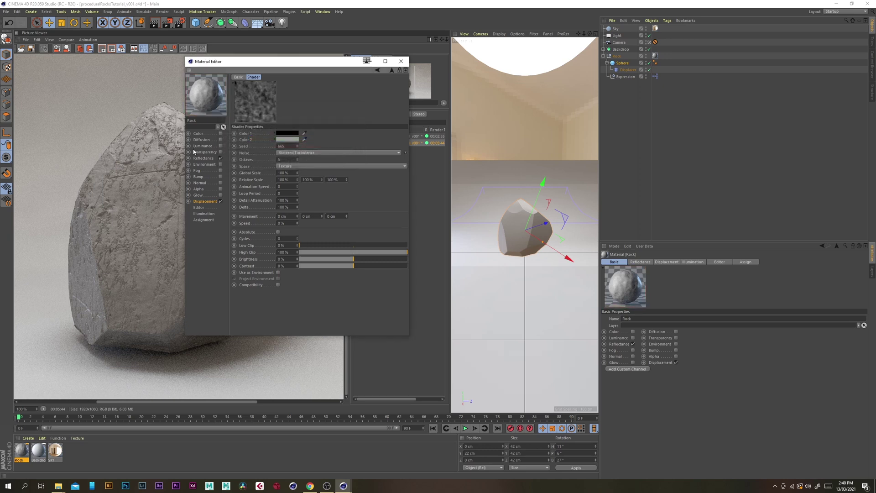
click(392, 69)
Close the Material Editor and disable Render Perfect on the rock sphere
drag(339, 61, 508, 65)
click(571, 64)
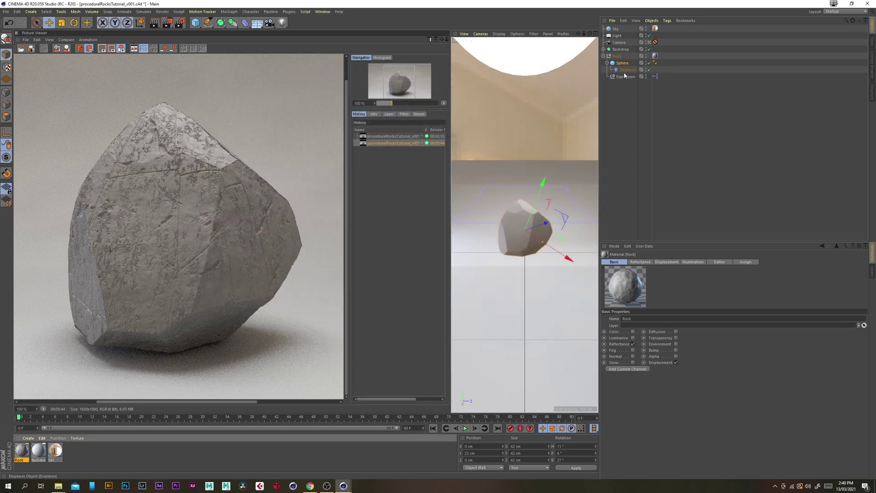
click(634, 63)
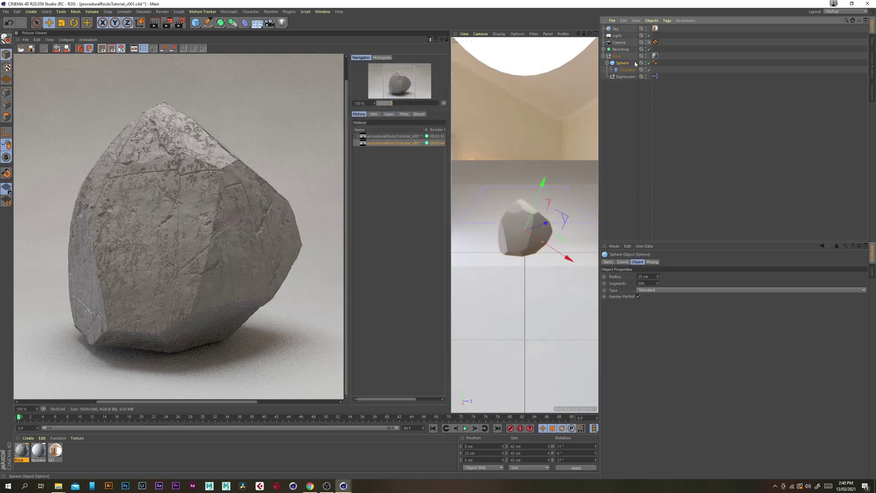
click(639, 297)
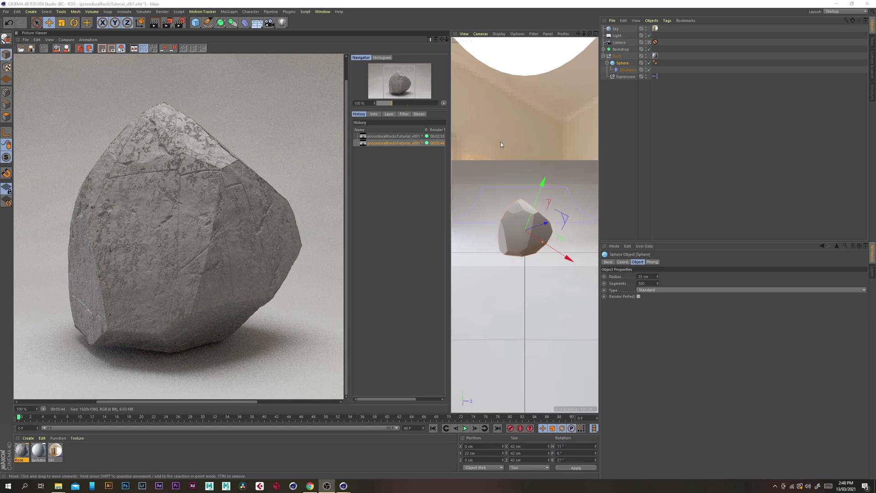
Reopen the Rock material and copy the layered shader from its Displacement texture
click(20, 451)
double_click(21, 451)
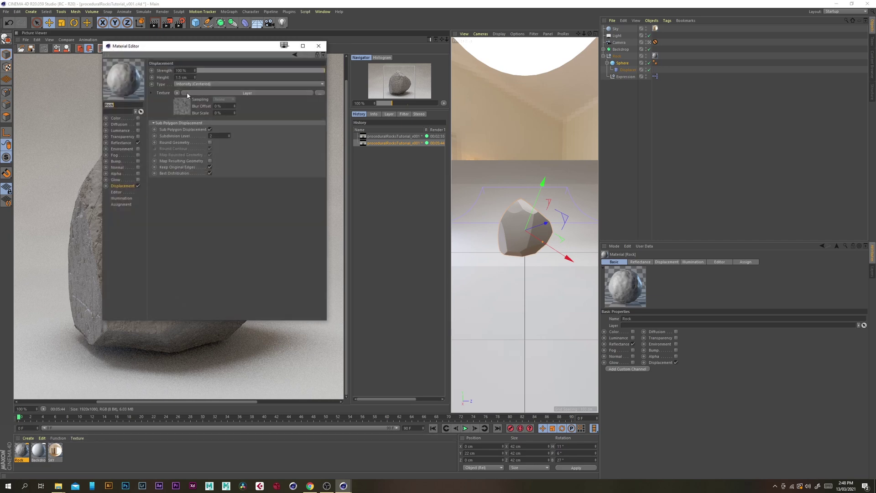
drag(192, 46, 570, 69)
click(503, 208)
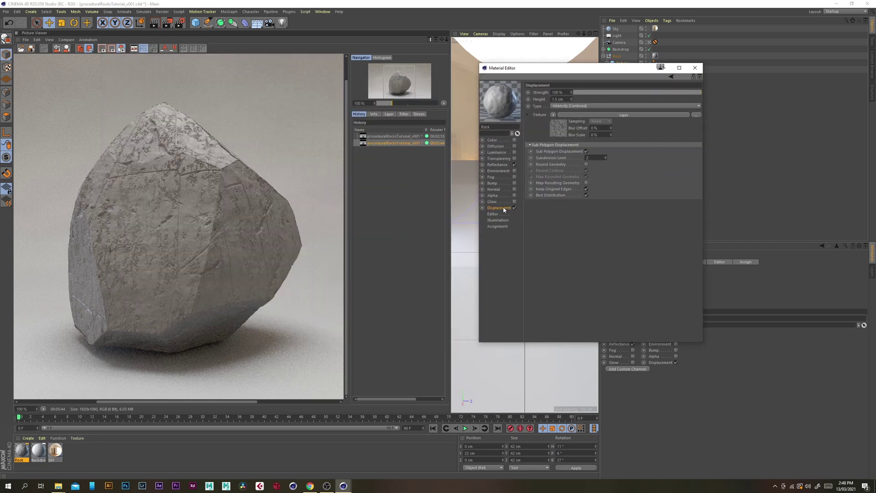
click(554, 114)
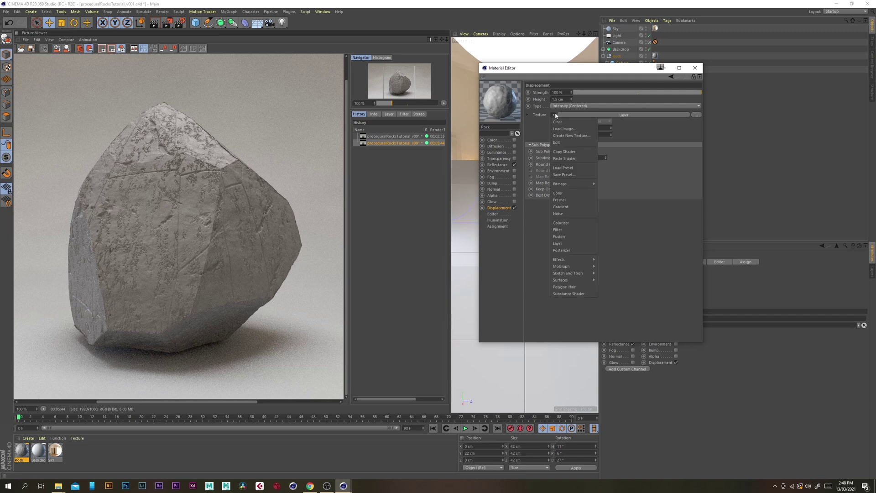
click(574, 152)
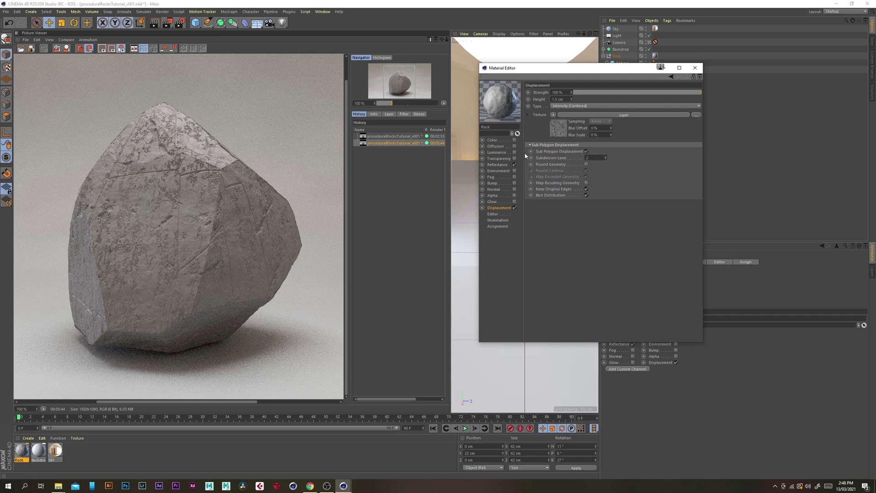
Set the IOR of the Default Reflection layer's Fresnel to 1.5 in the Rock material's Reflectance channel
click(500, 166)
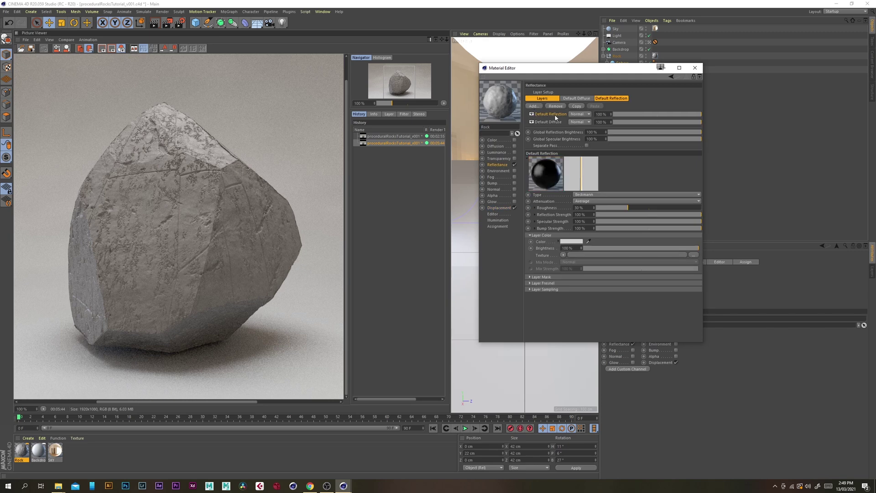
click(534, 283)
click(568, 309)
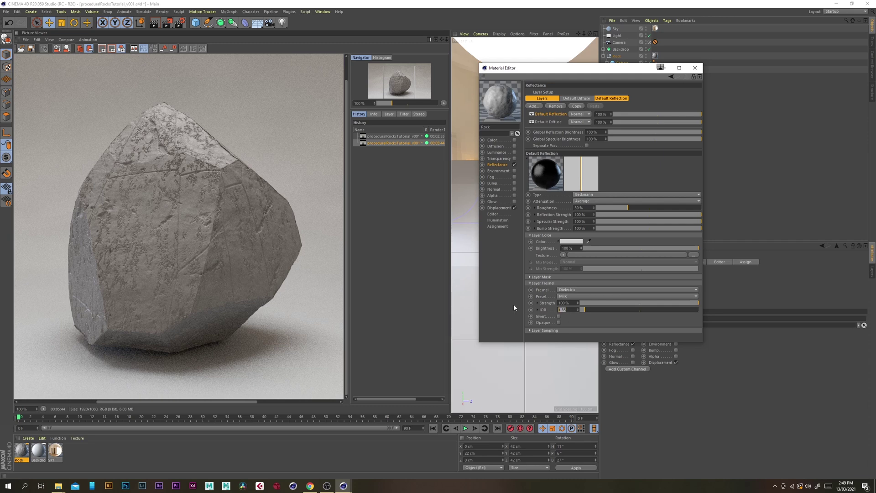
text(1.5)
key(Return)
Raise the Default Reflection Roughness to 100% and paste the copied layered shader as the roughness texture
drag(644, 210, 712, 210)
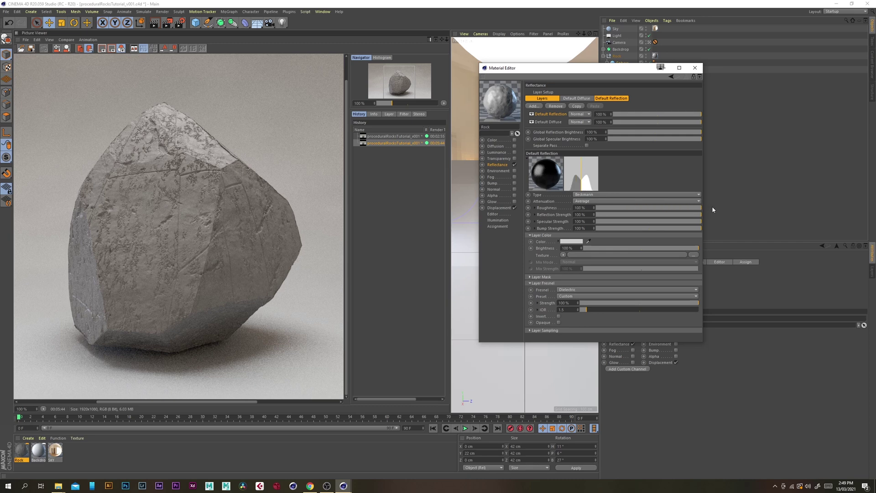
click(534, 208)
click(576, 215)
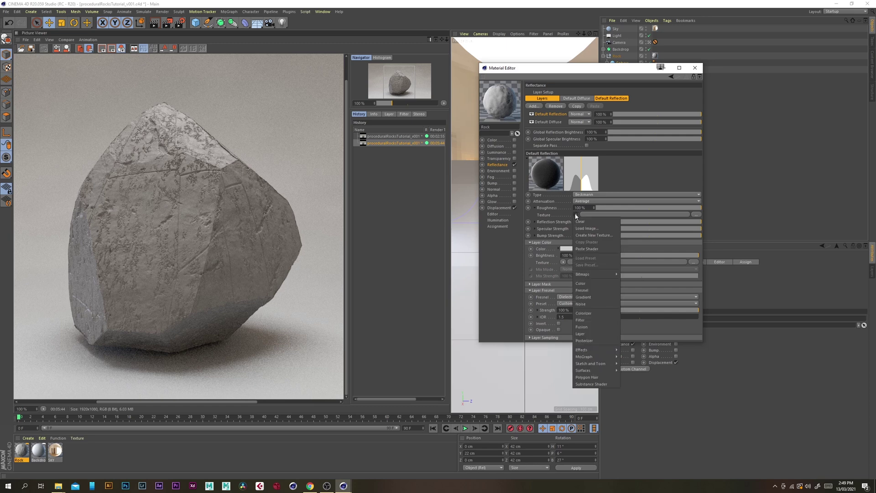
click(580, 333)
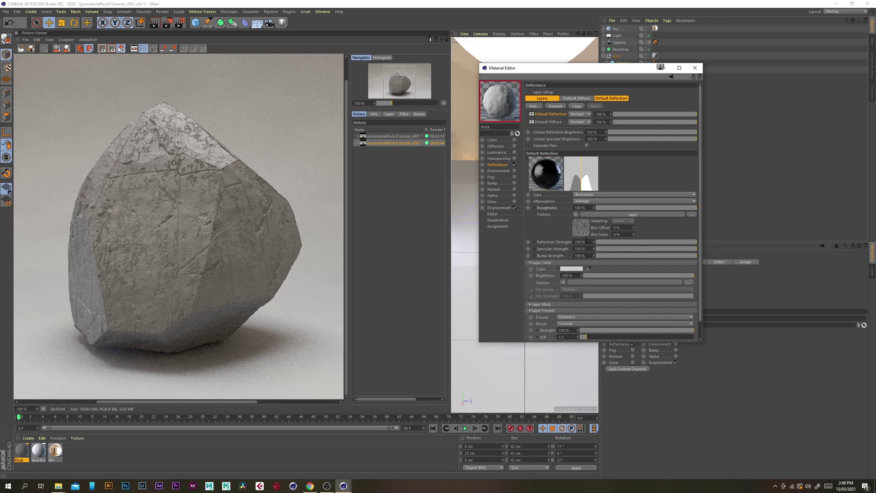
Adjust the bottom noise layer's colours in the roughness texture to brighten its pattern, and return to the layer stack
click(584, 228)
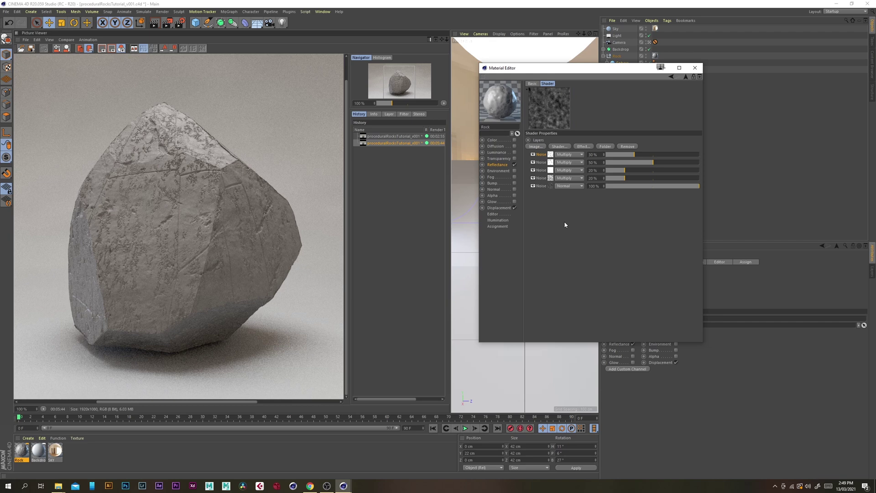
click(551, 185)
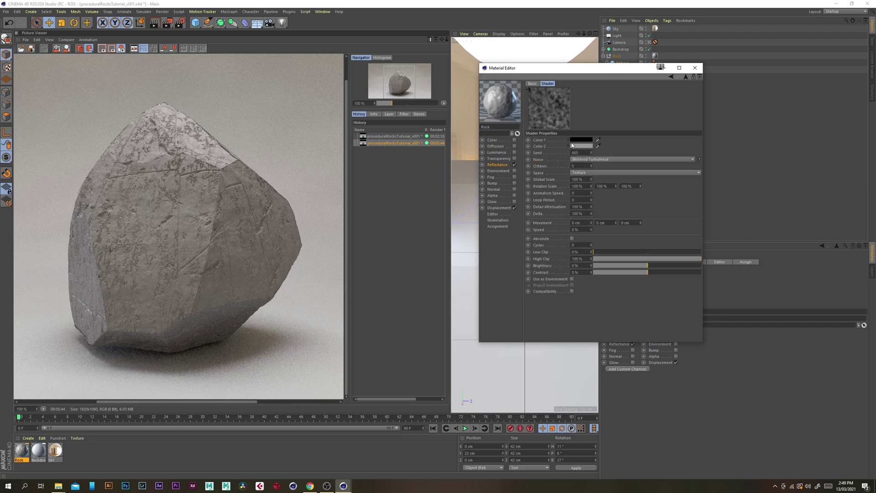
click(582, 140)
drag(592, 157, 537, 159)
click(566, 169)
click(685, 77)
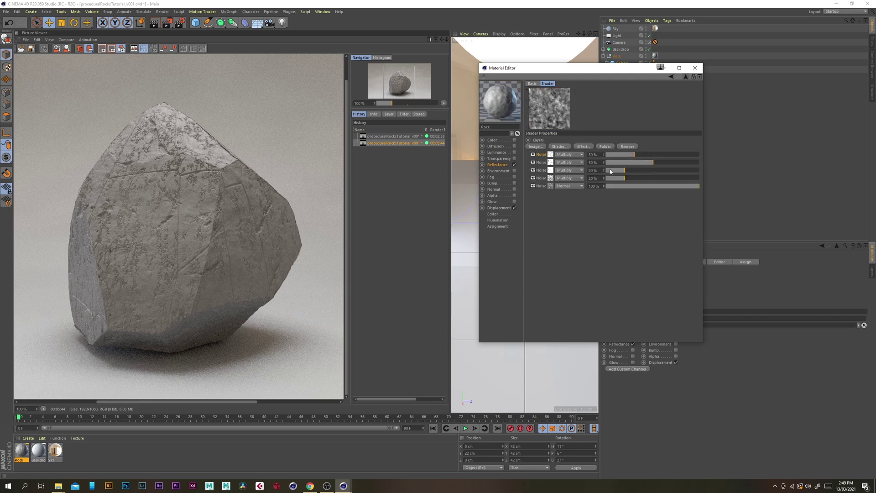
Set Color 1 to black and Color 2 to white in the second noise layer from the base of the roughness stack
click(550, 182)
click(586, 141)
drag(639, 151, 540, 151)
click(572, 163)
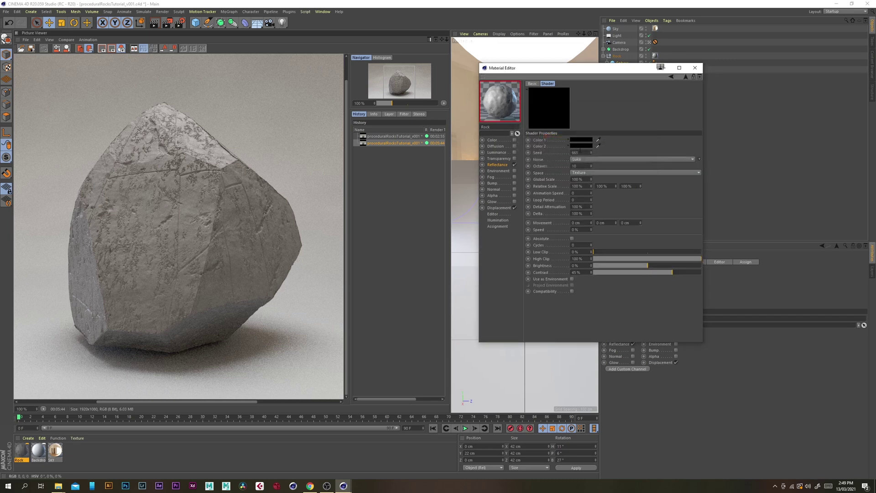
click(579, 148)
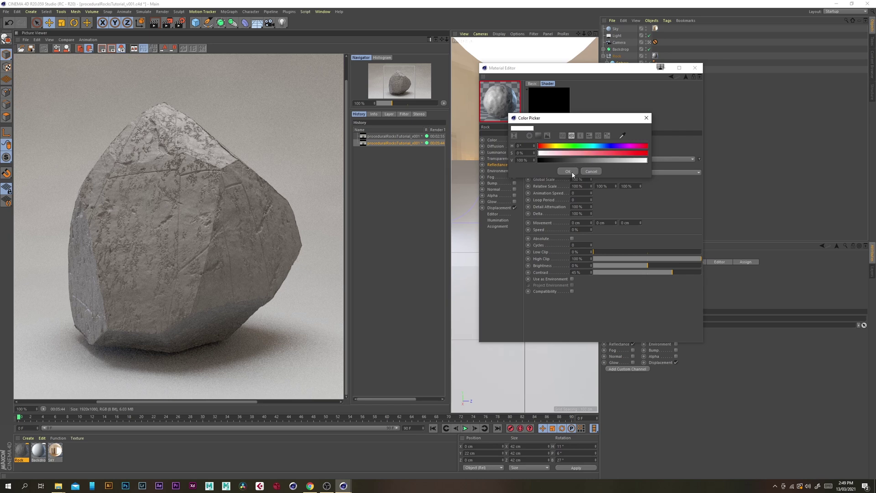
click(571, 170)
click(685, 77)
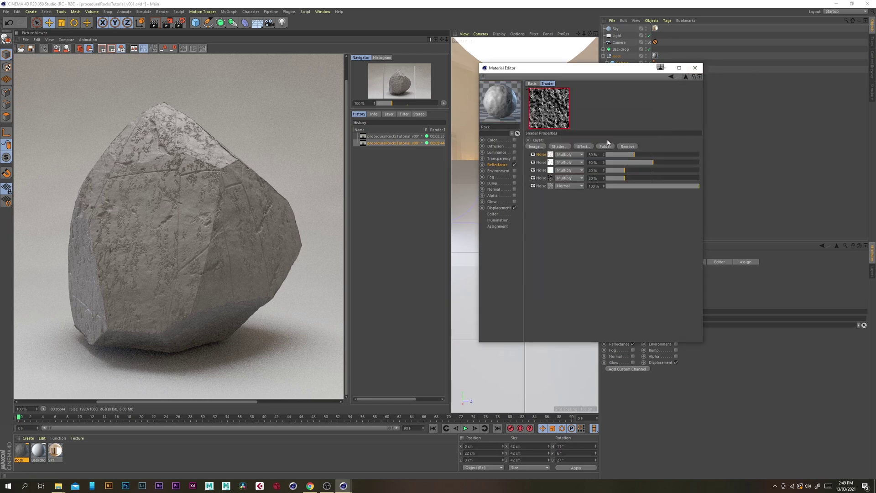
Reverse the black and white colours of the three upper noise layers in the roughness stack
click(551, 170)
click(580, 140)
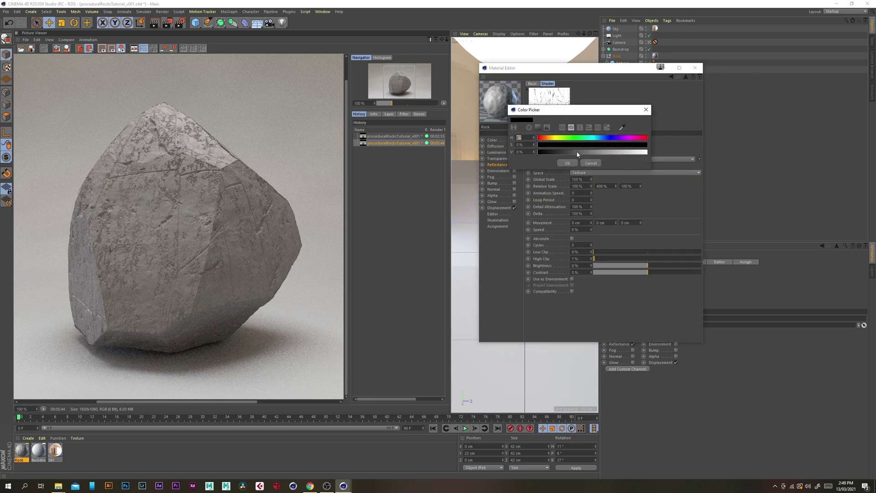
click(573, 170)
click(686, 78)
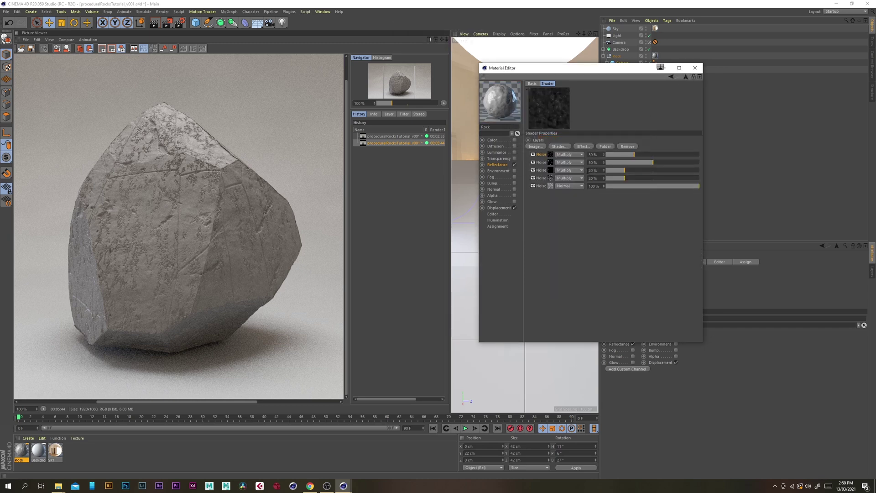
Add a Brightness/Contrast/Gamma effect above the roughness noise layers with Brightness at 50%
click(585, 147)
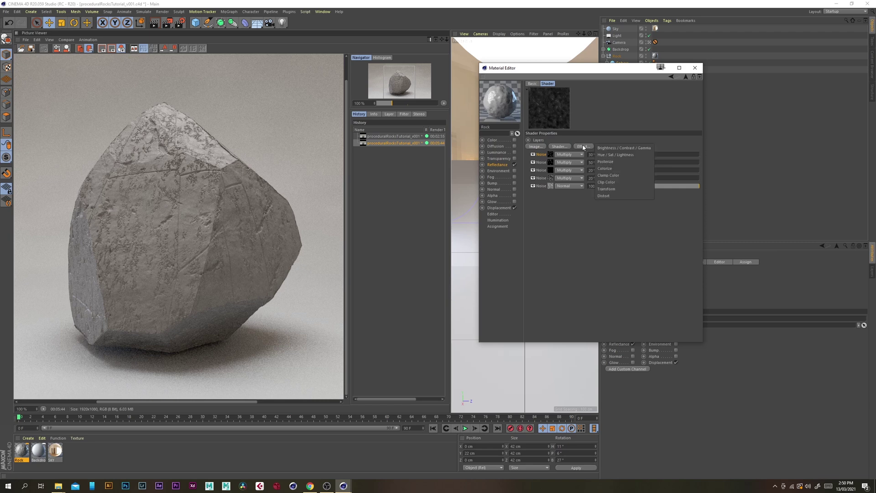
click(629, 148)
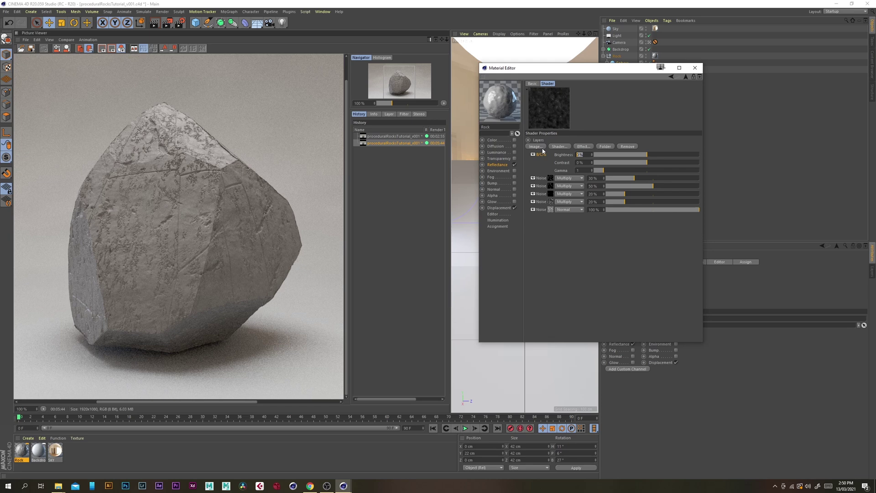
text(50)
key(Return)
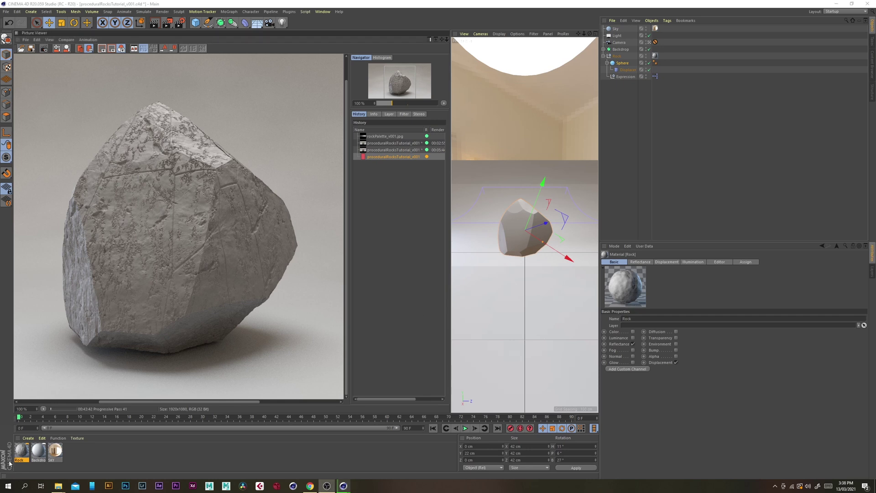
Copy the layered noise shader from the Rock material's Displacement channel texture
double_click(21, 451)
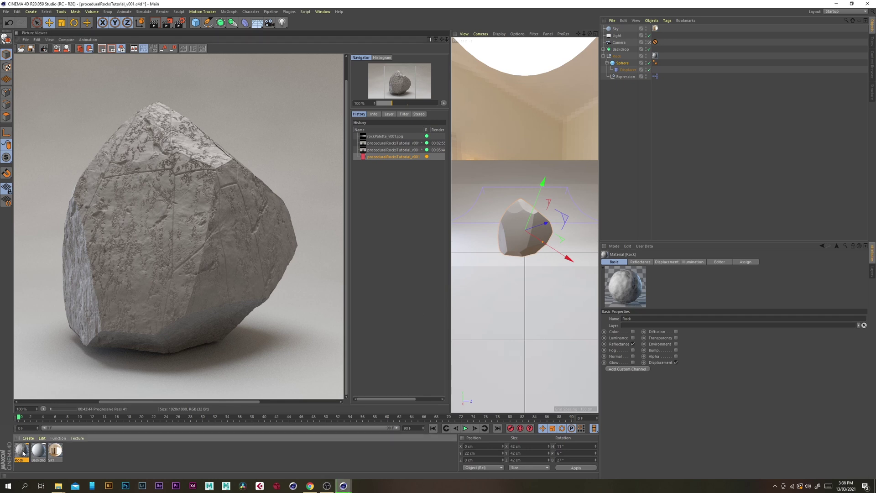
drag(204, 46, 569, 77)
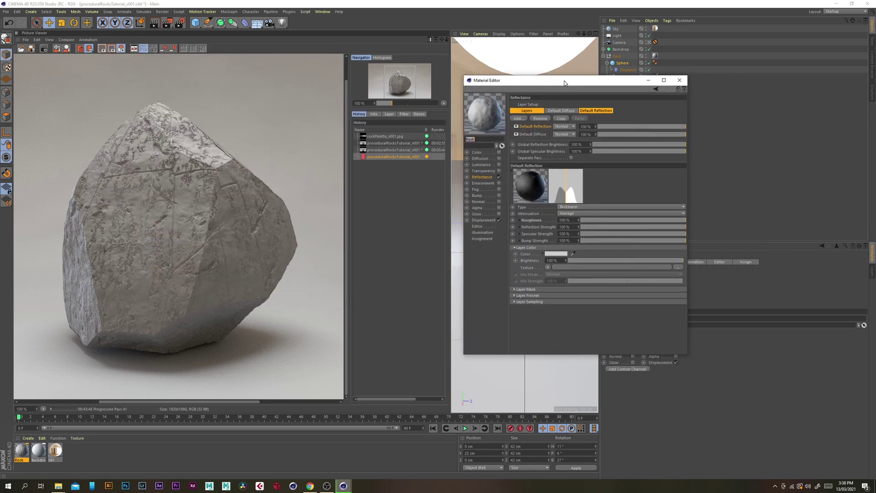
click(486, 219)
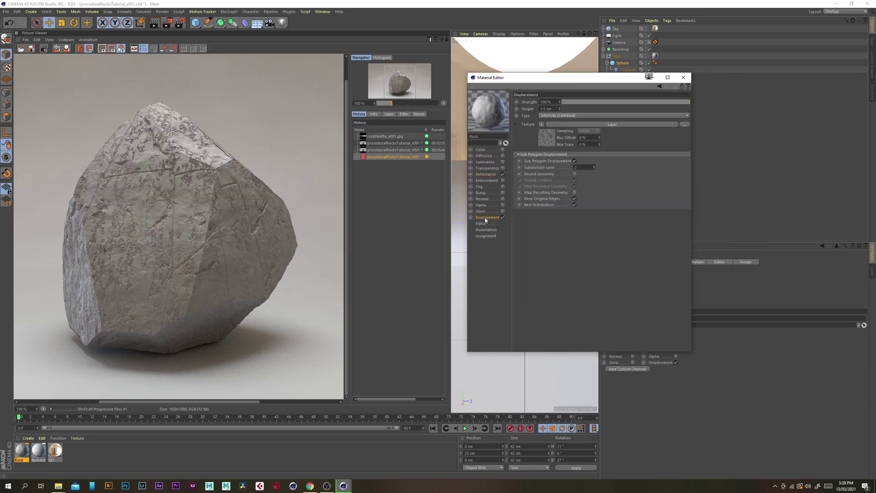
click(542, 125)
click(565, 162)
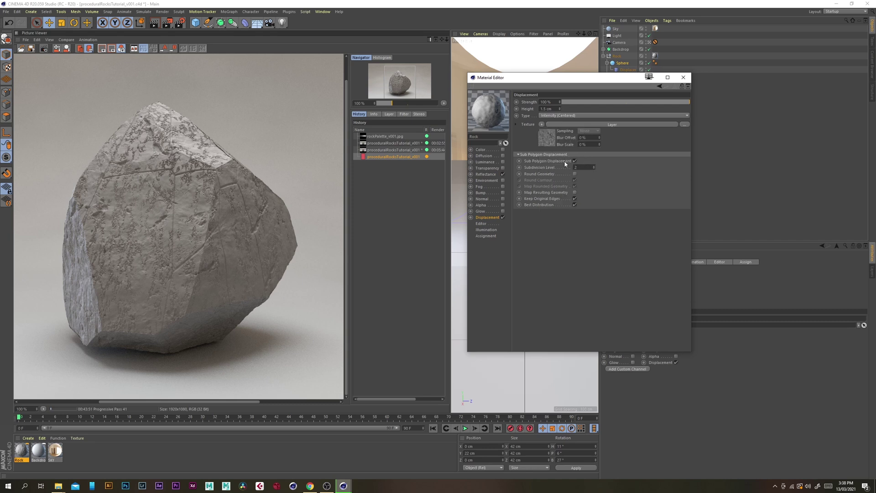
Paste the copied layer shader into the Layer Color texture of the Rock's Default Diffuse reflectance layer
click(488, 175)
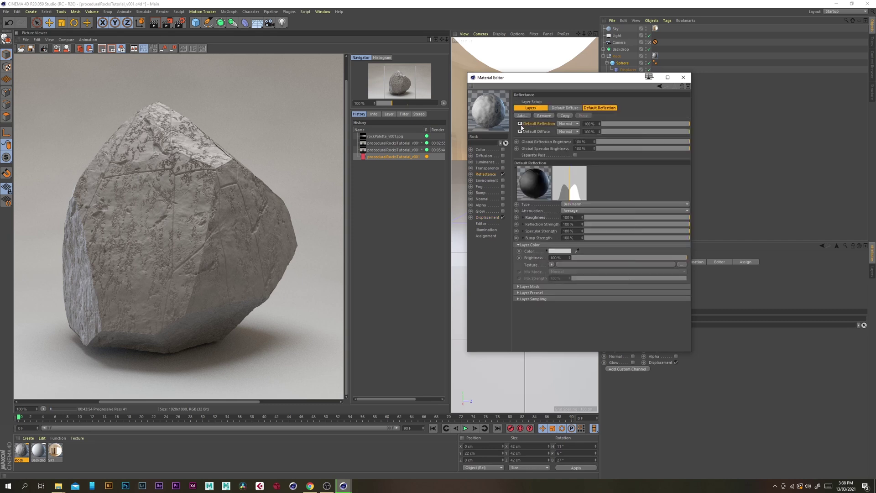
click(535, 131)
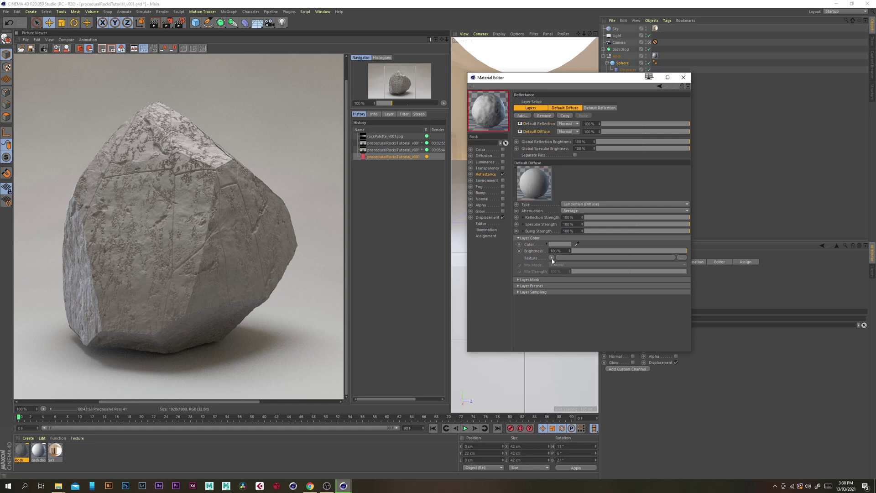
click(552, 258)
click(563, 292)
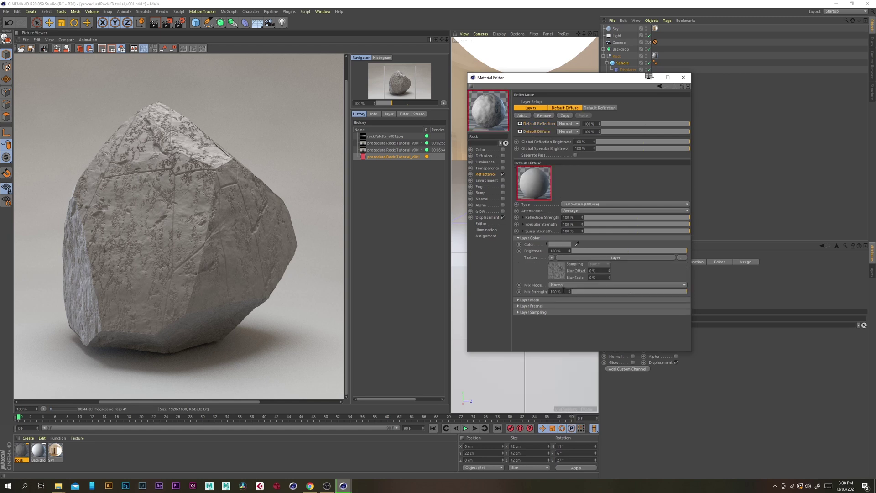
Delete the base noise from the diffuse layer stack, and set the new bottom noise to Normal blending at 100%
click(556, 272)
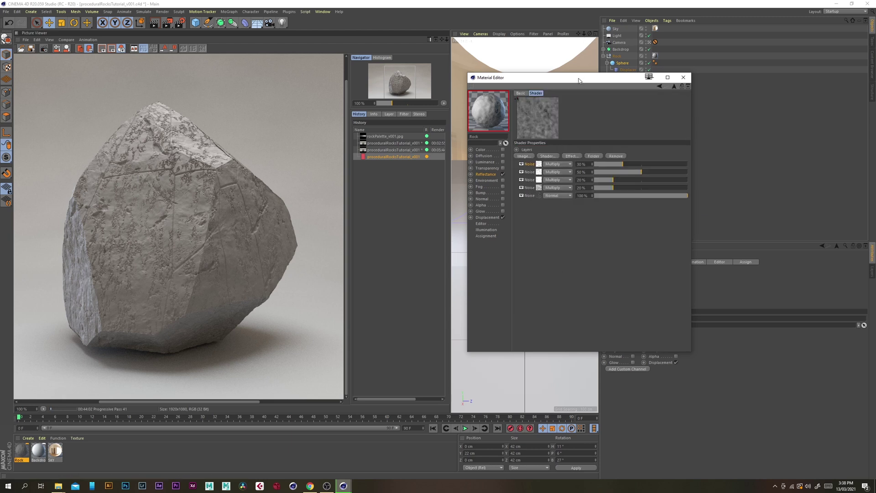
drag(579, 77, 573, 67)
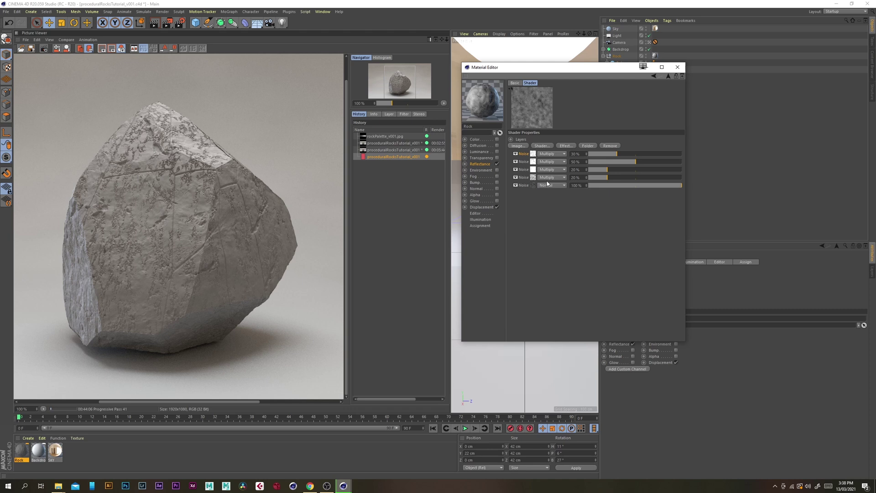
key(Delete)
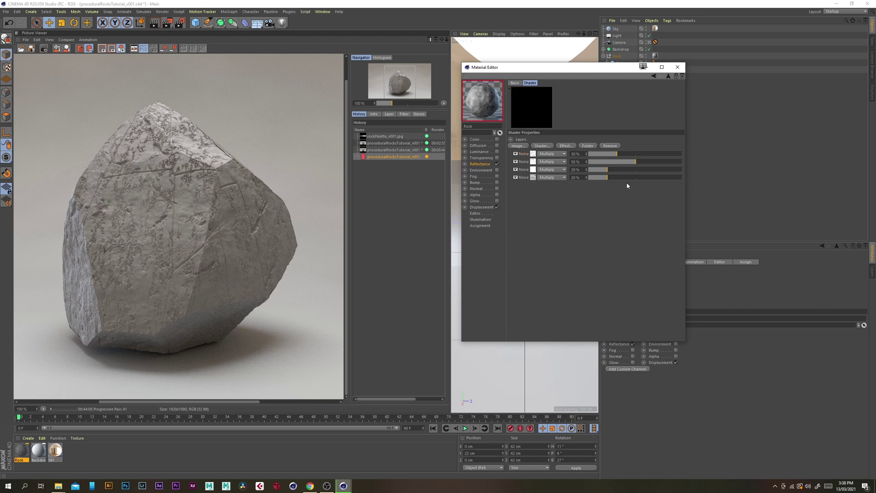
drag(613, 177, 688, 176)
click(552, 178)
click(553, 184)
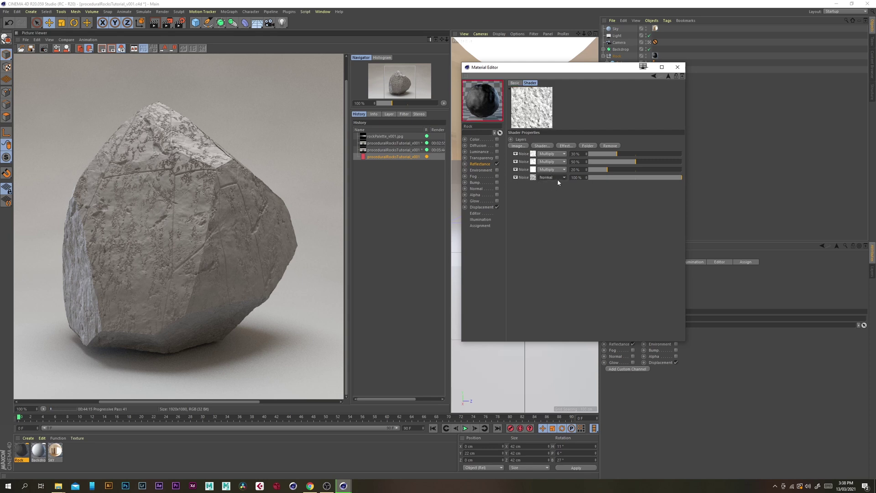
Sample the rock palette image for the bottom diffuse noise, using mid grey for Color 1 and dark blue-grey for Color 2
click(533, 178)
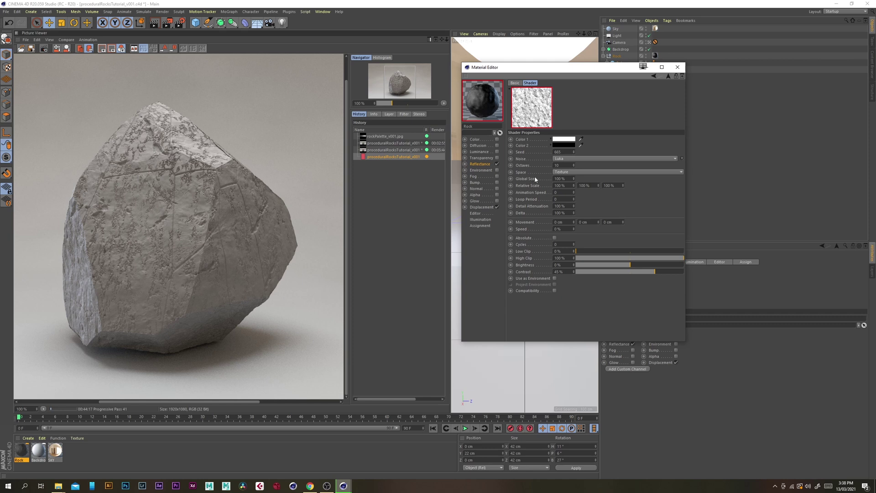
click(376, 136)
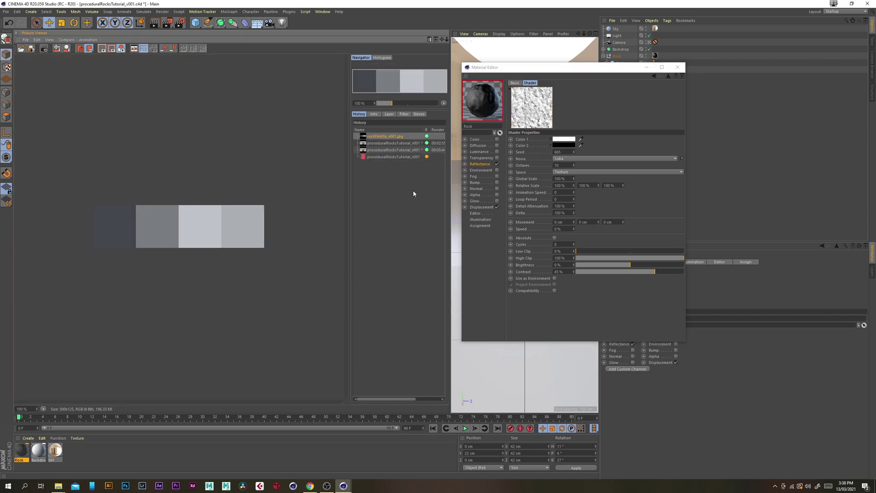
click(581, 139)
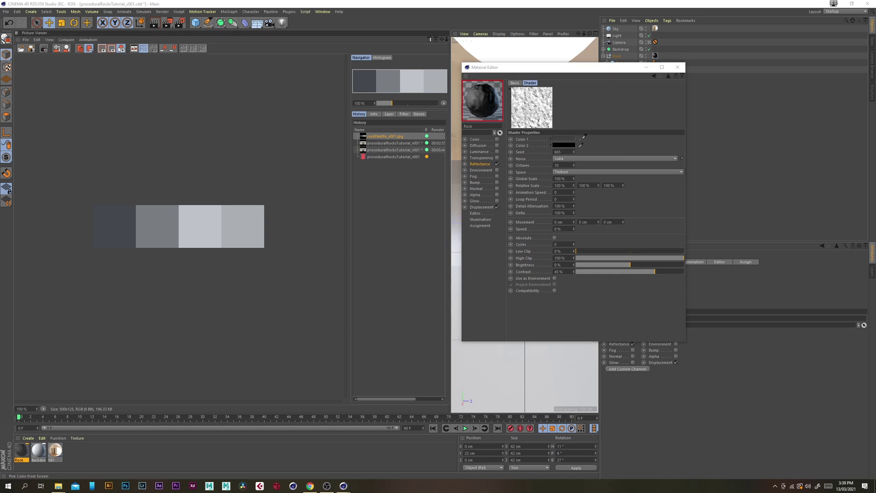
click(152, 218)
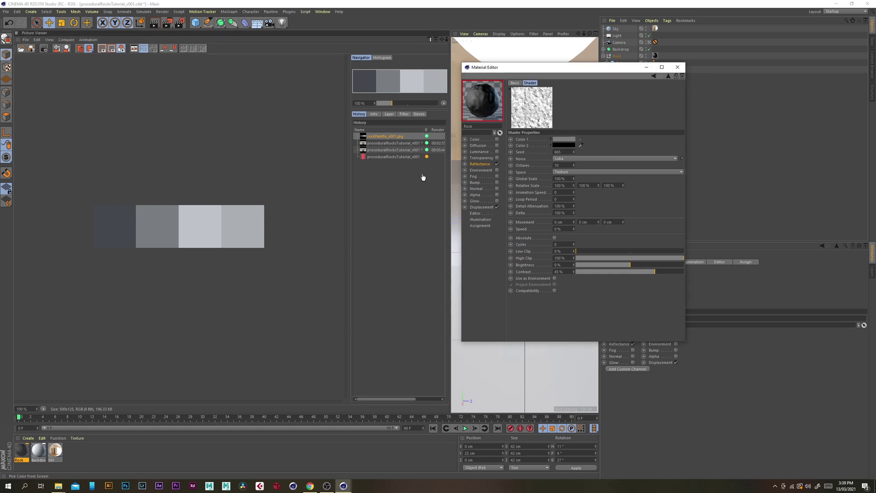
click(583, 146)
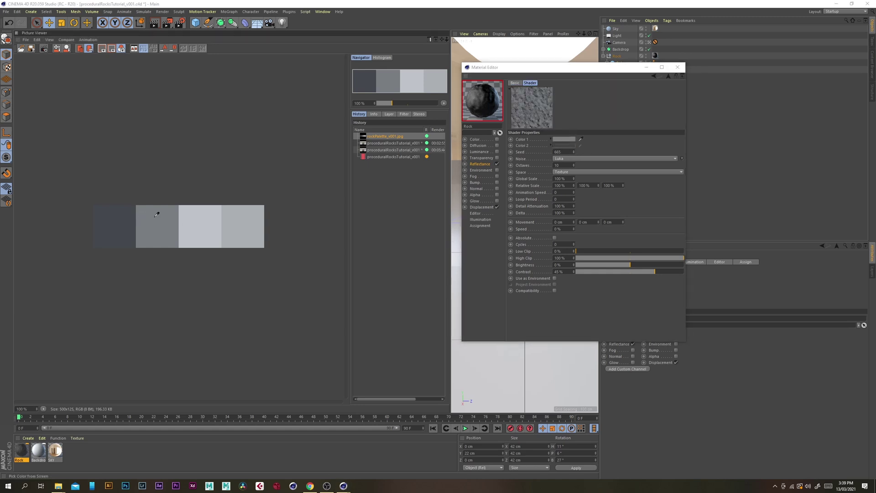
click(120, 220)
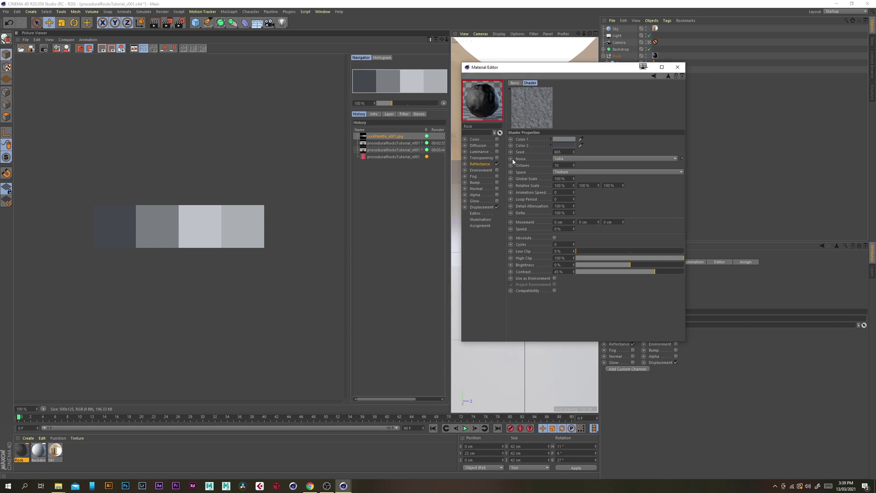
Return to the diffuse layer stack and set the noise directly above the bottom layer to 25% opacity
click(668, 76)
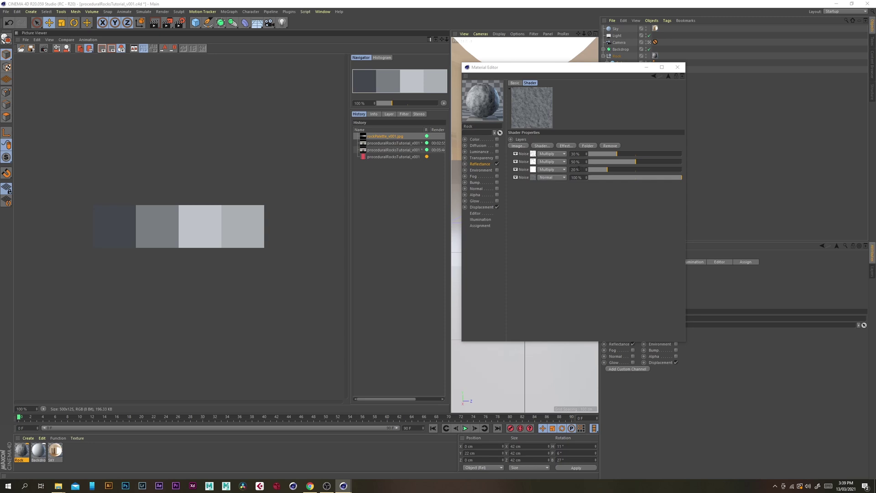
click(575, 169)
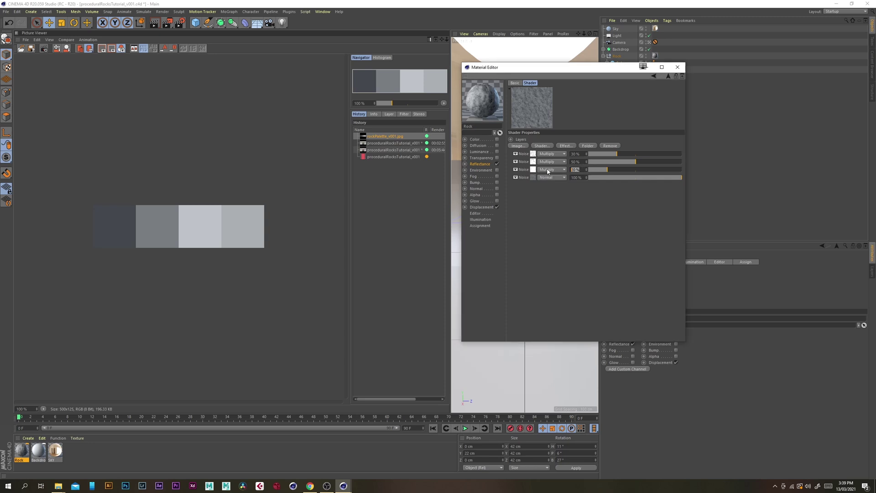
text(25)
key(Return)
Set the top noise layer of the diffuse stack to Screen blending at 75% opacity
click(550, 155)
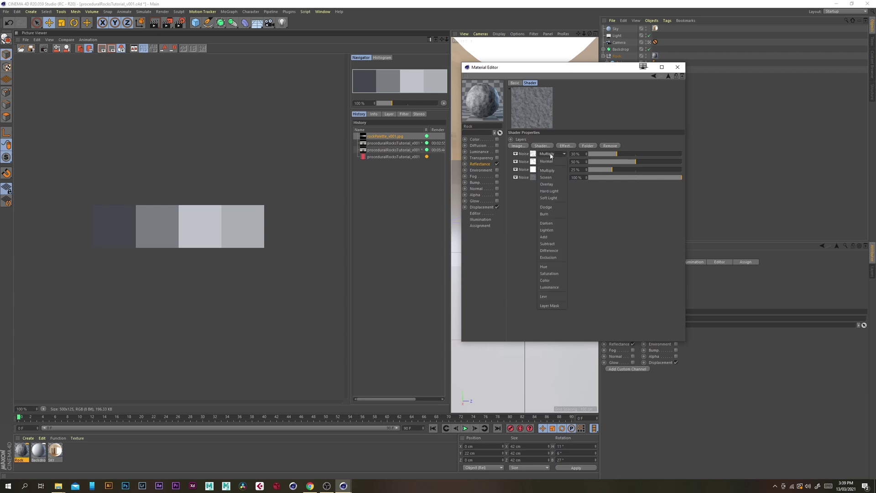
click(547, 177)
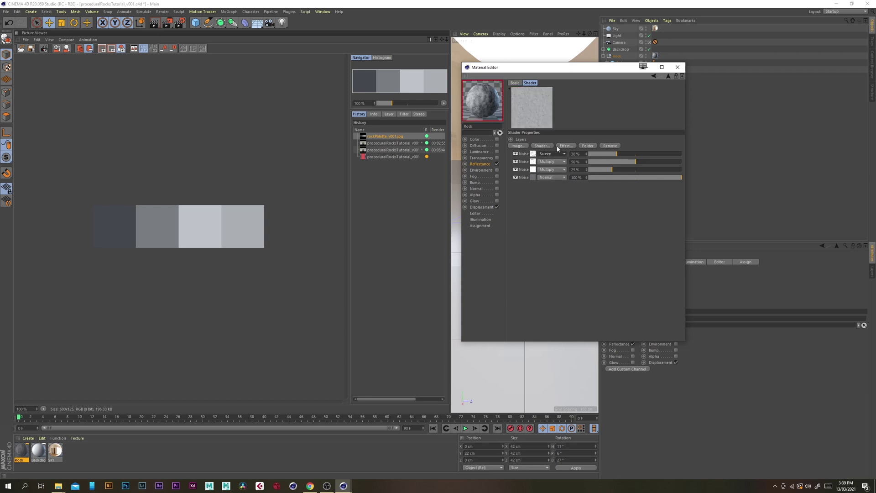
click(582, 154)
text(75)
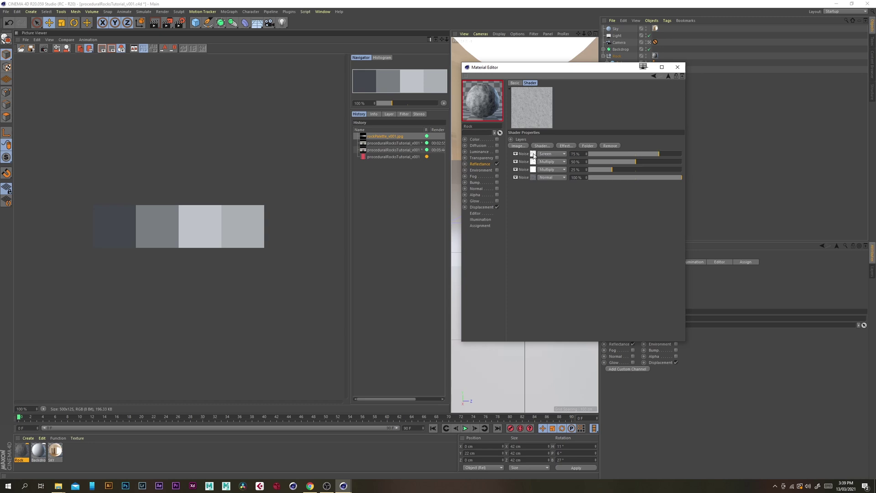
Give the top diffuse noise the palette's light blue-grey as Color 1 and black as Color 2, and return to the layer stack
click(533, 154)
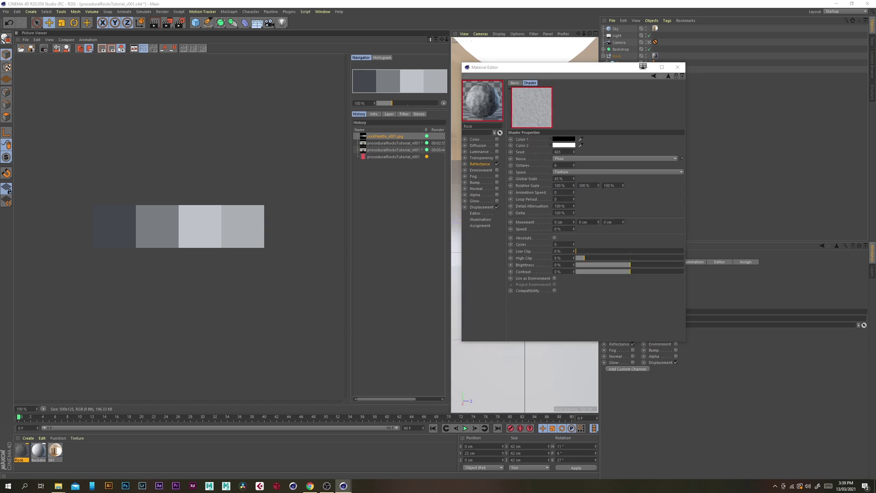
click(579, 142)
click(579, 143)
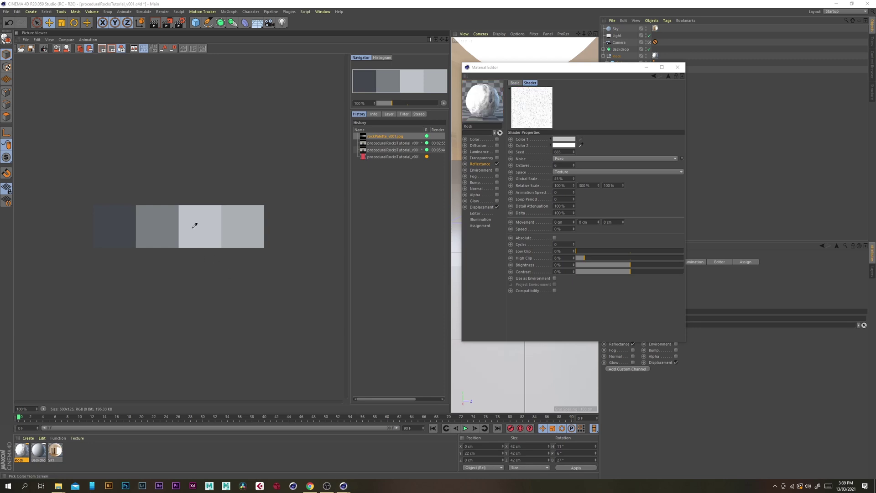
click(204, 221)
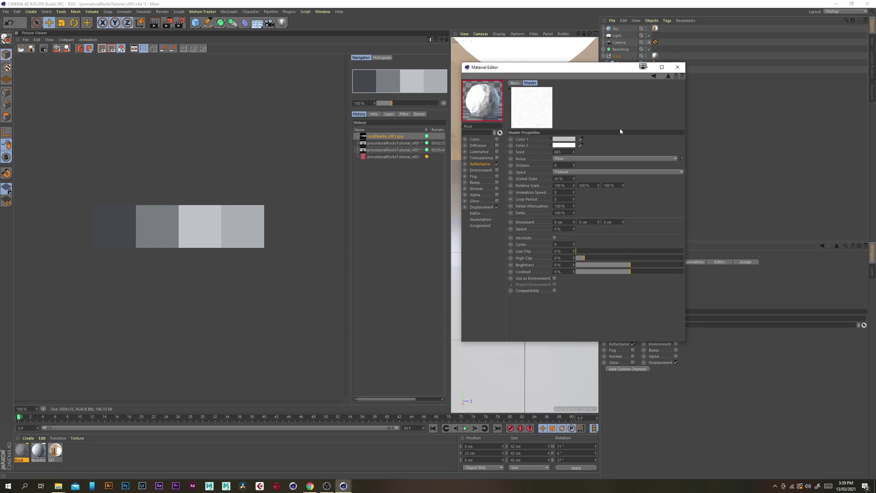
click(571, 146)
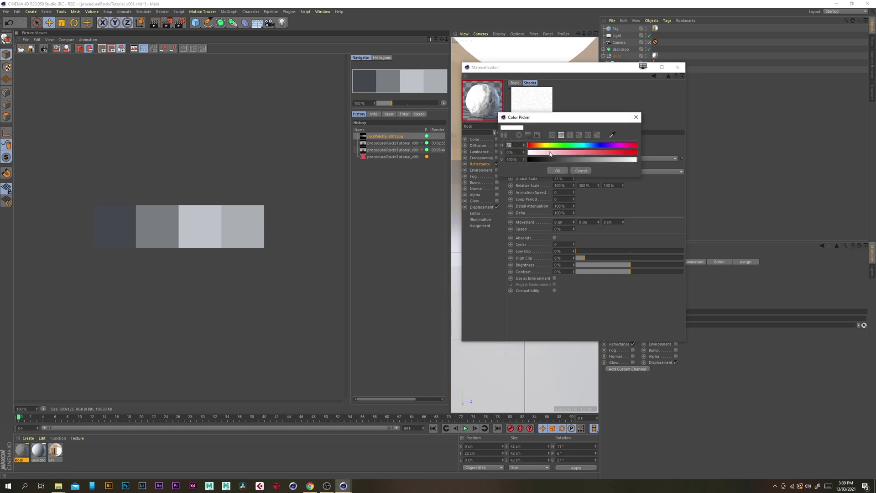
click(558, 170)
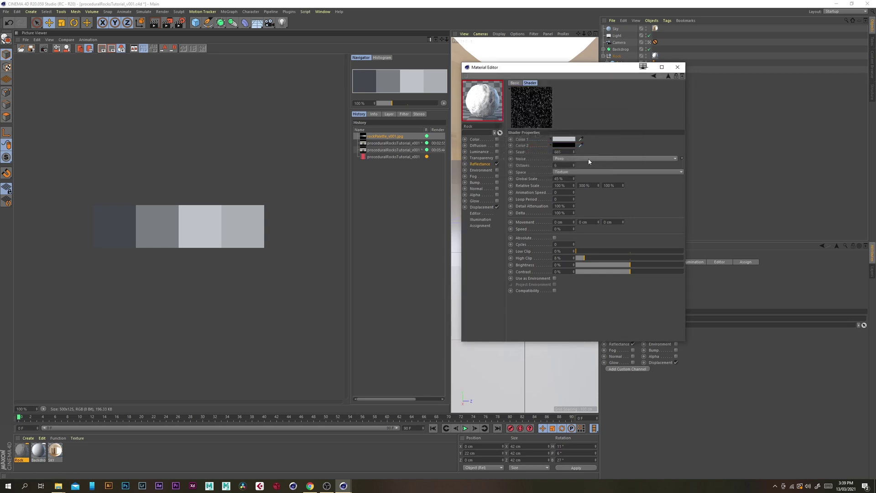
click(668, 77)
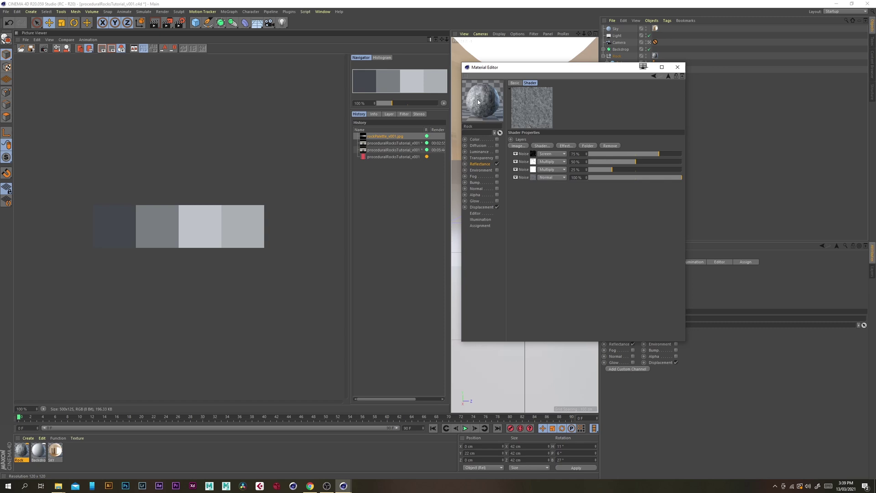
Return to the Rock's reflectance settings and compare the previous render with the newly coloured one in the render history
click(485, 165)
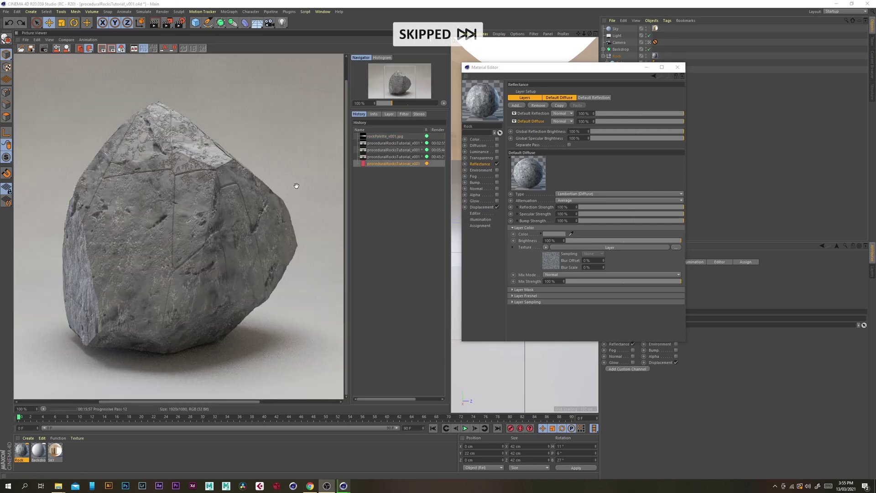
click(399, 156)
click(401, 163)
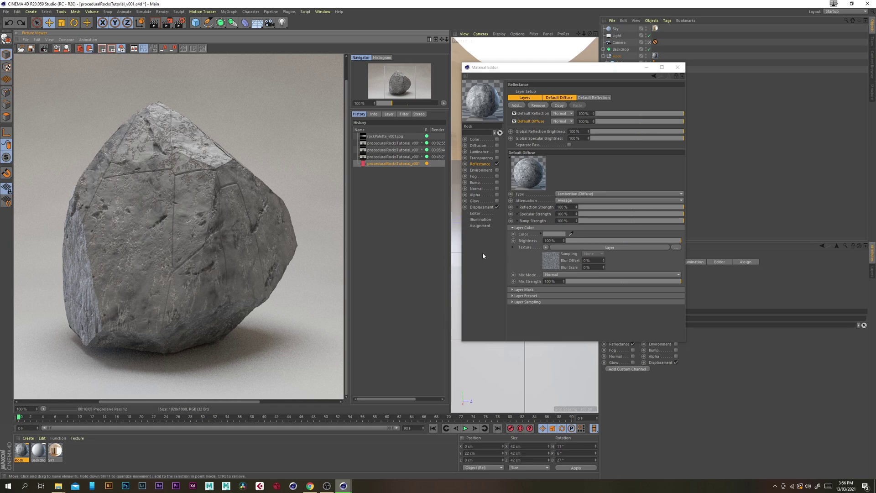
Add an Ambient Occlusion shader directly above the bottom noise in the diffuse layer stack and set its blending to Screen
click(551, 259)
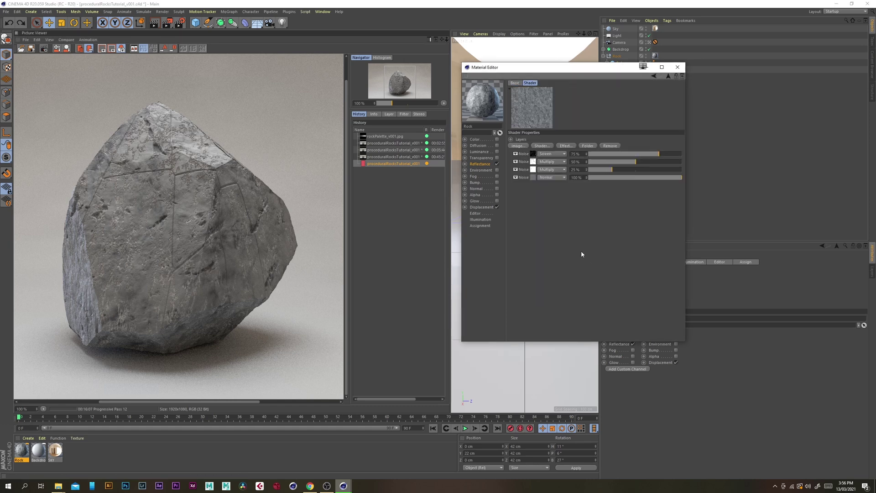
click(543, 146)
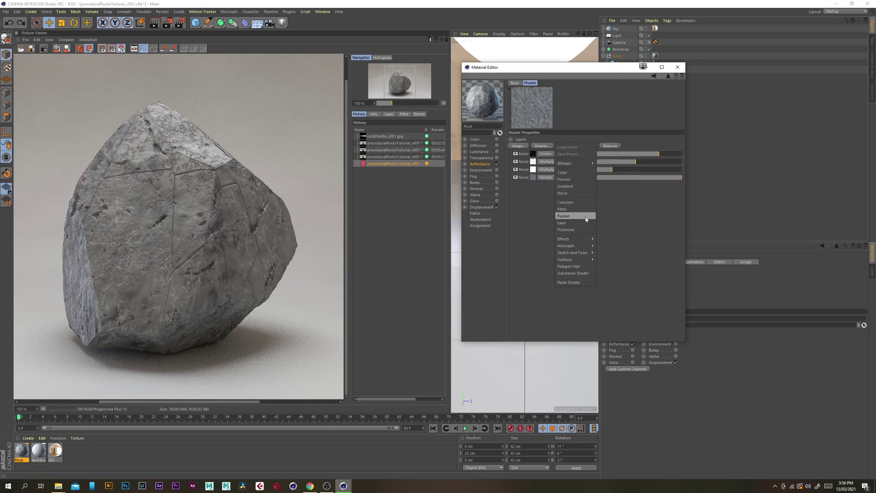
mouse_move(582, 241)
click(610, 239)
drag(540, 156, 529, 181)
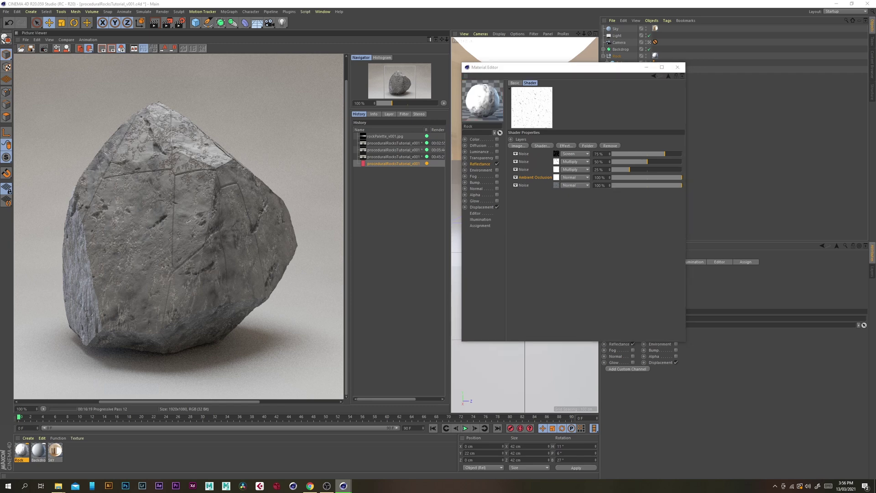
click(574, 177)
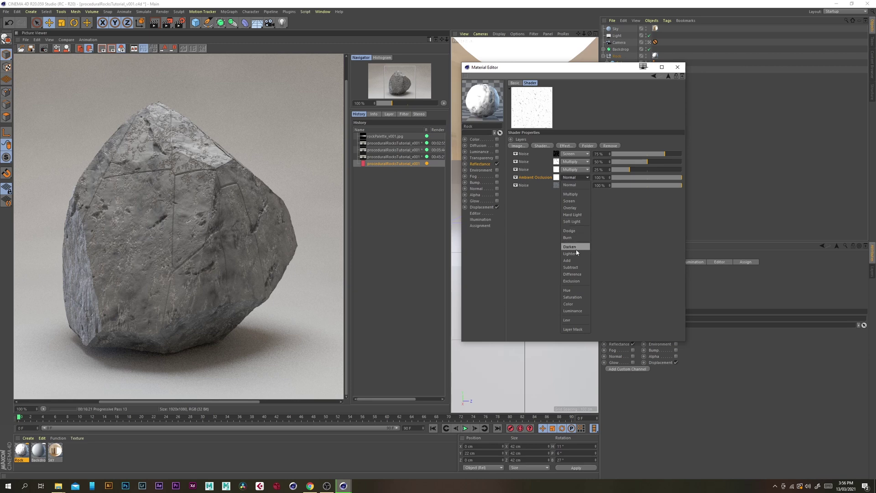
click(579, 200)
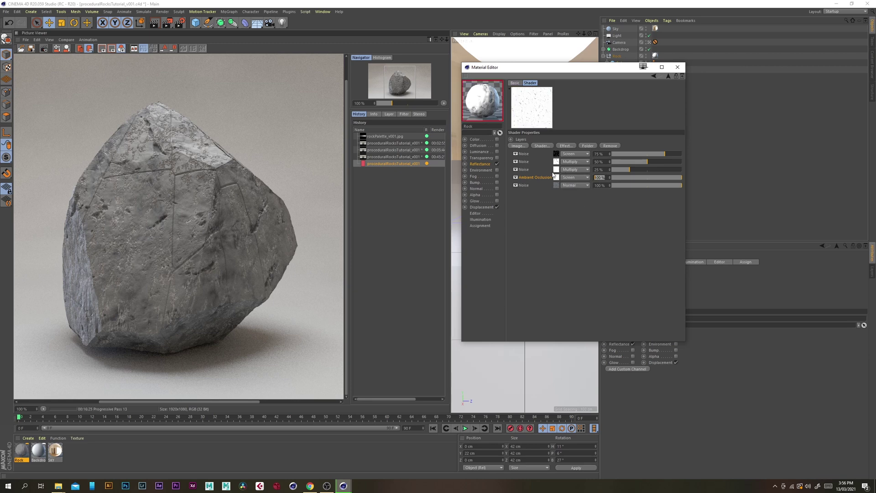
Set the Ambient Occlusion layer's opacity to 15% and enable Invert Direction and Self Shadowing Only in its shader
text(15)
key(Return)
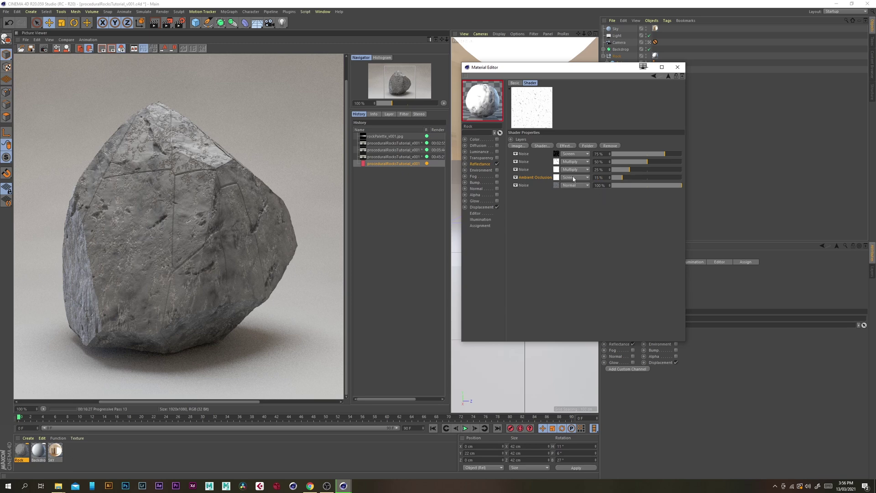
click(556, 177)
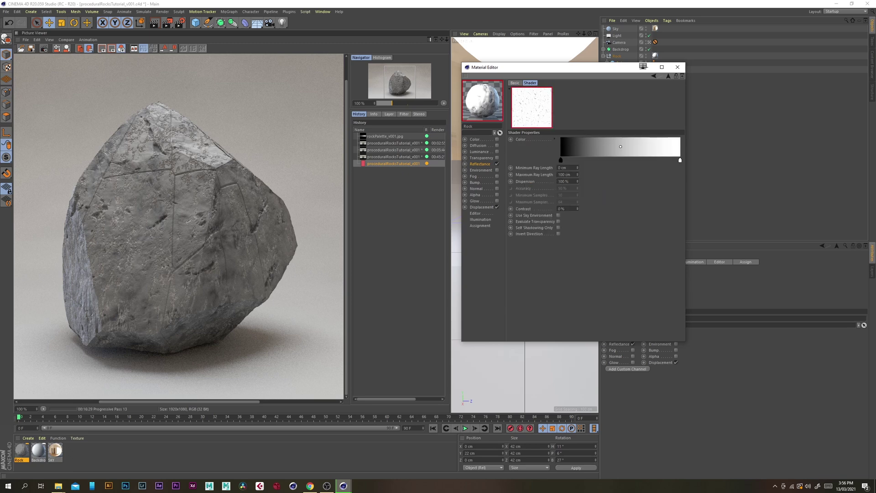
click(558, 233)
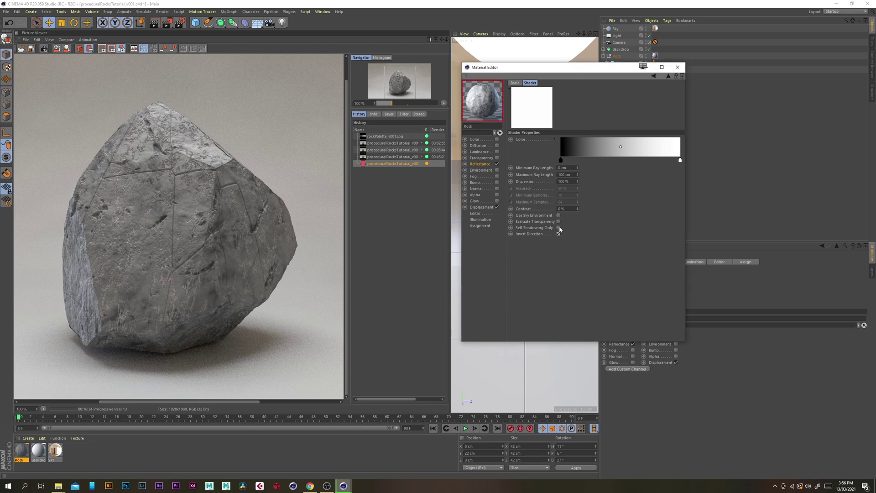
click(558, 227)
Arrange the occlusion gradient to run from white to black, with the white knot positioned at 75%
drag(562, 165, 649, 162)
double_click(649, 161)
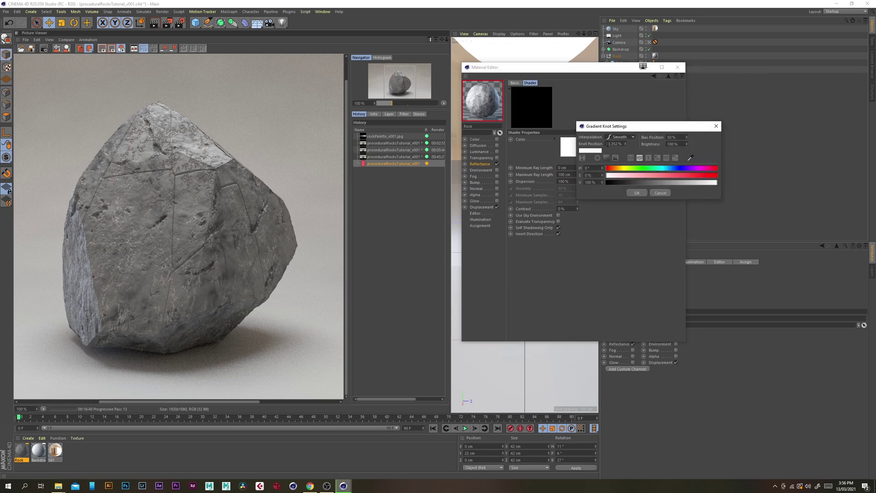
double_click(616, 143)
text(75)
key(Return)
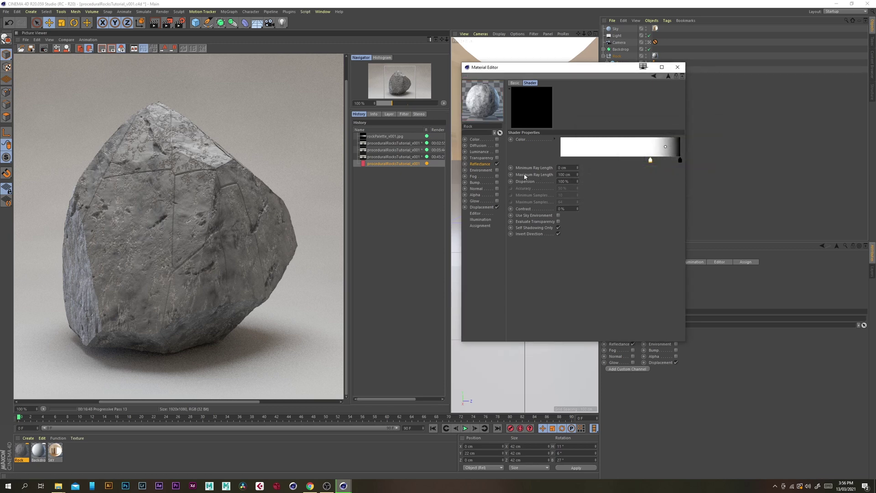
Set the occlusion's Maximum Ray Length to 0.2 cm and return to the diffuse layer stack
double_click(572, 174)
text(0.2)
key(Return)
click(669, 76)
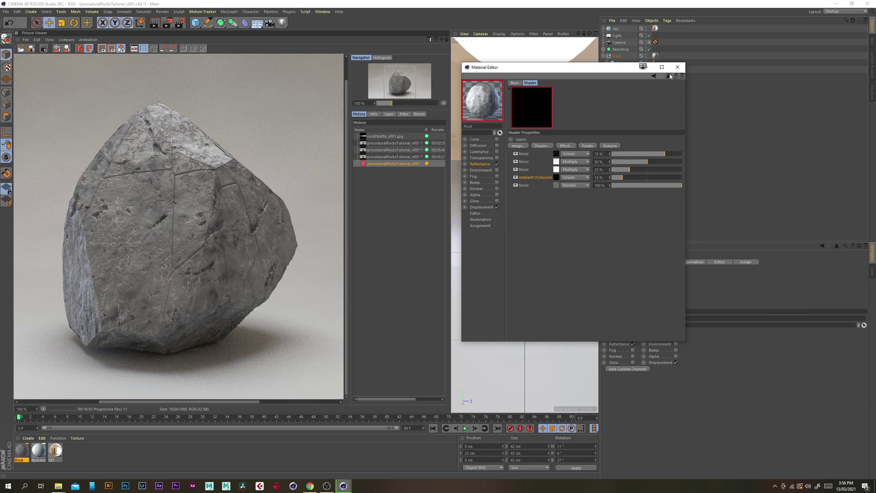
Render the scene to the Picture Viewer and compare the new image with the previous render in the history
click(168, 22)
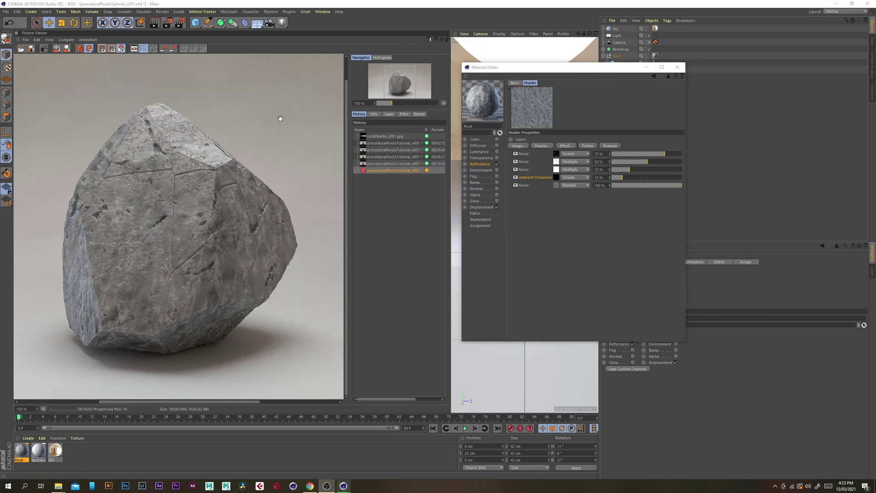
click(376, 165)
click(377, 171)
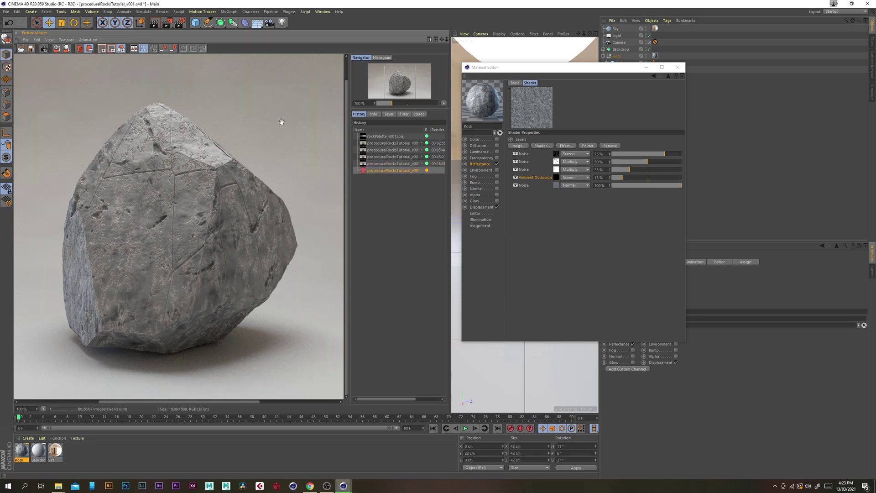